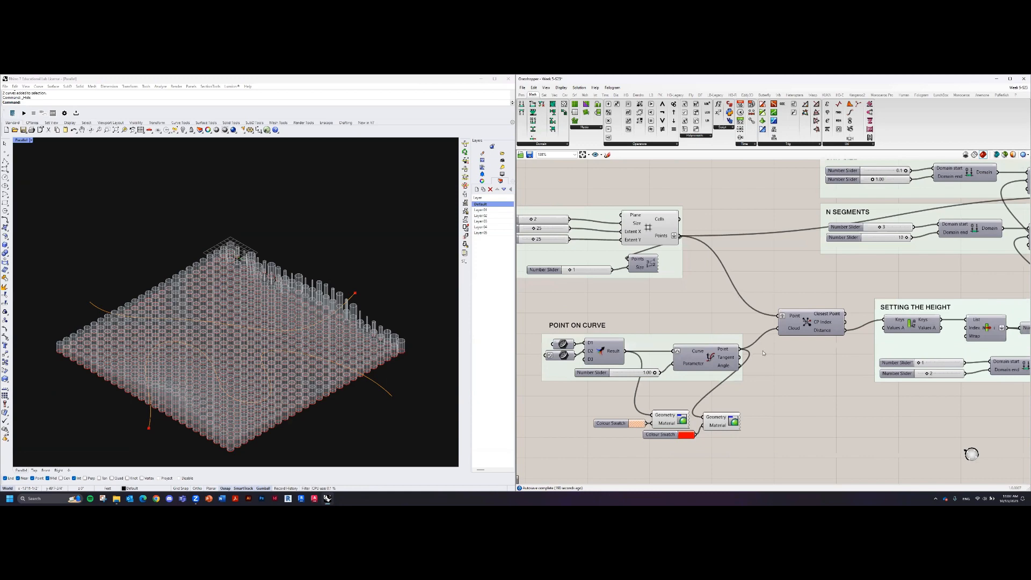
Open the animation settings of the Point on Curve parameter slider and close them without generating an animation.
right_click_drag(740, 292, 742, 280)
scroll(601, 364, "up", 3)
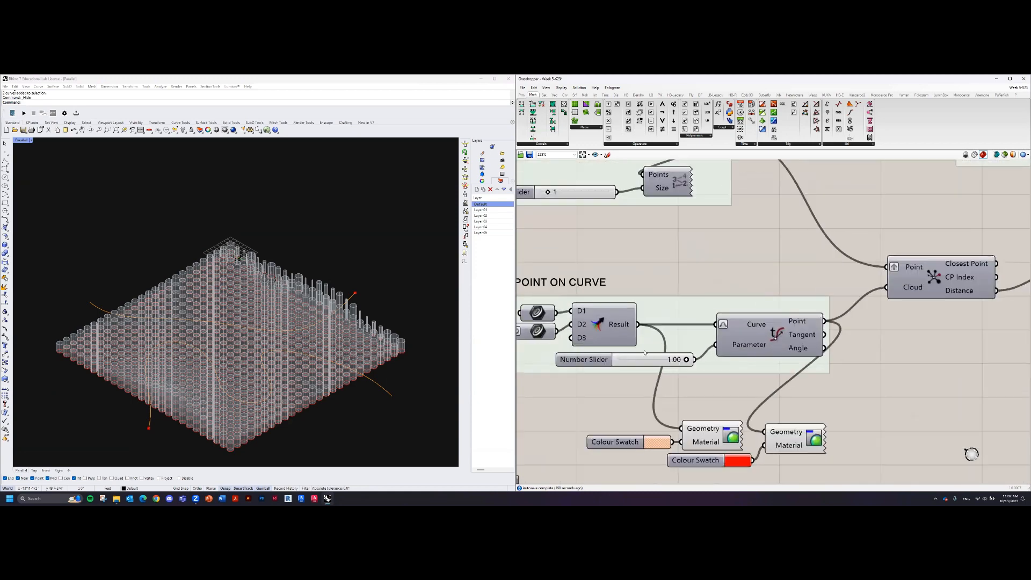
left_click(604, 361)
right_click(643, 364)
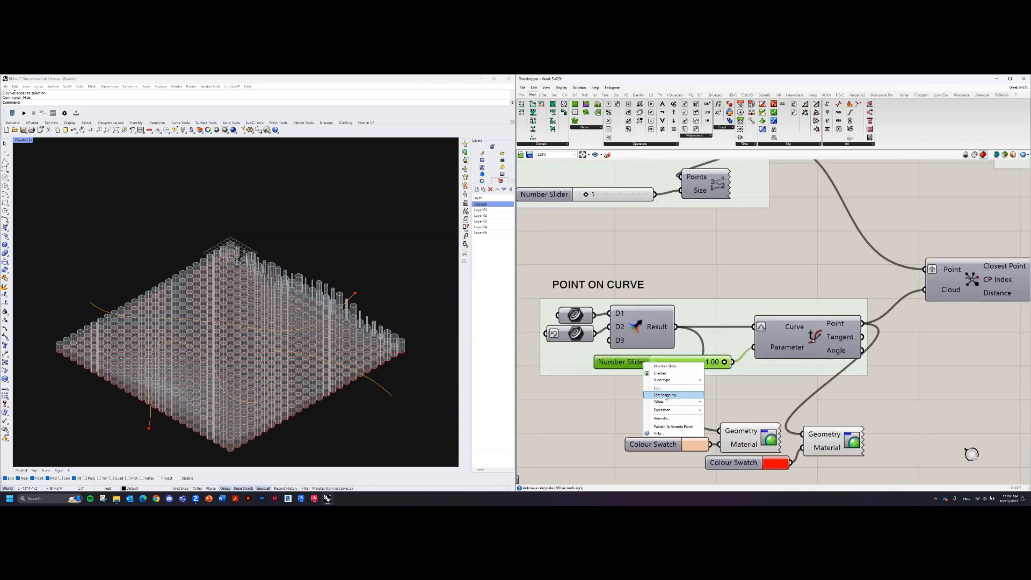
left_click(666, 421)
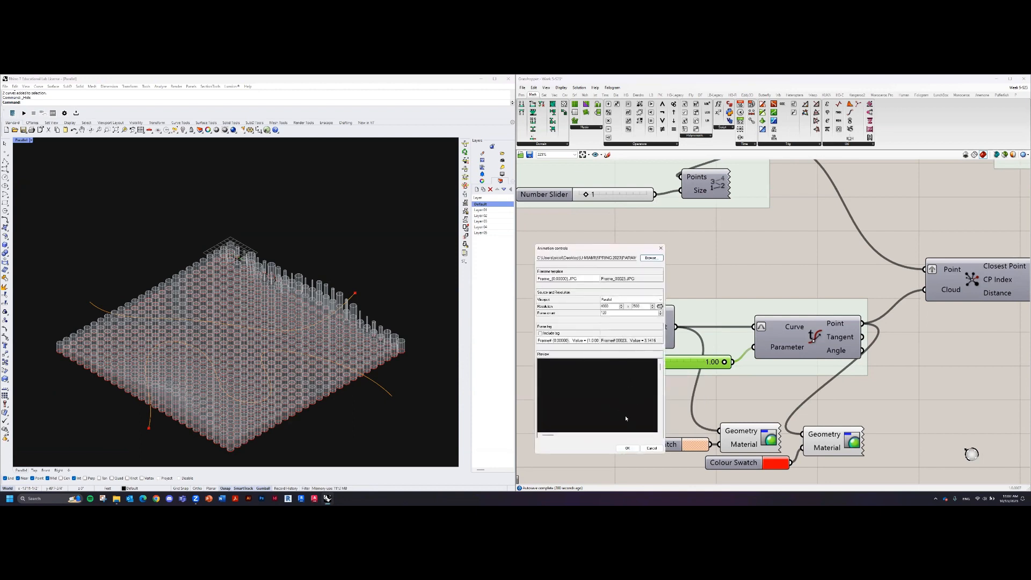
left_click(661, 248)
Move the Point on Curve parameter slider down to 0.30 and back to 1.00 to preview its effect on the columns.
scroll(705, 311, "down", 4)
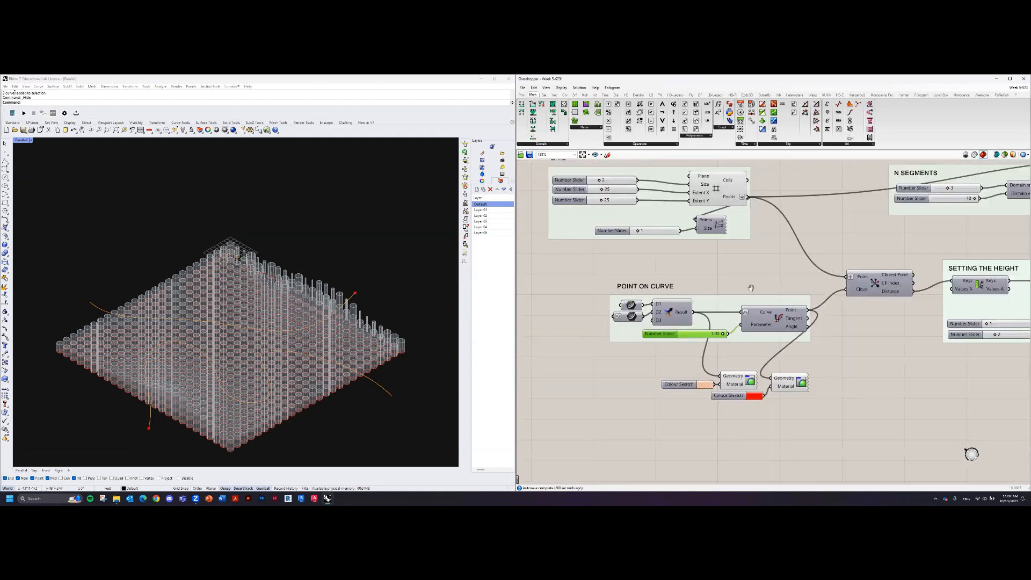
scroll(721, 338, "up", 5)
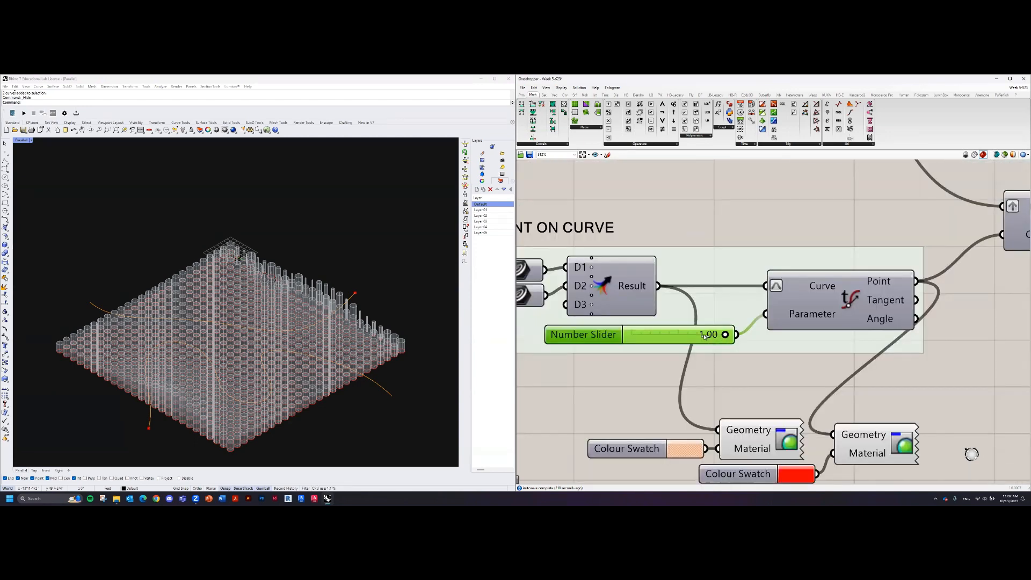
left_click_drag(683, 336, 640, 334)
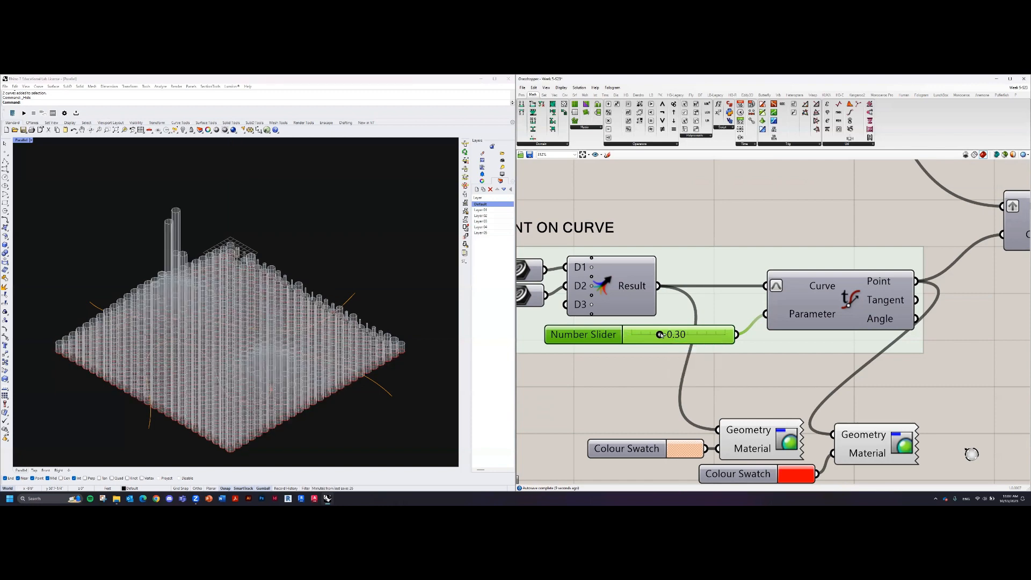
left_click_drag(661, 334, 662, 334)
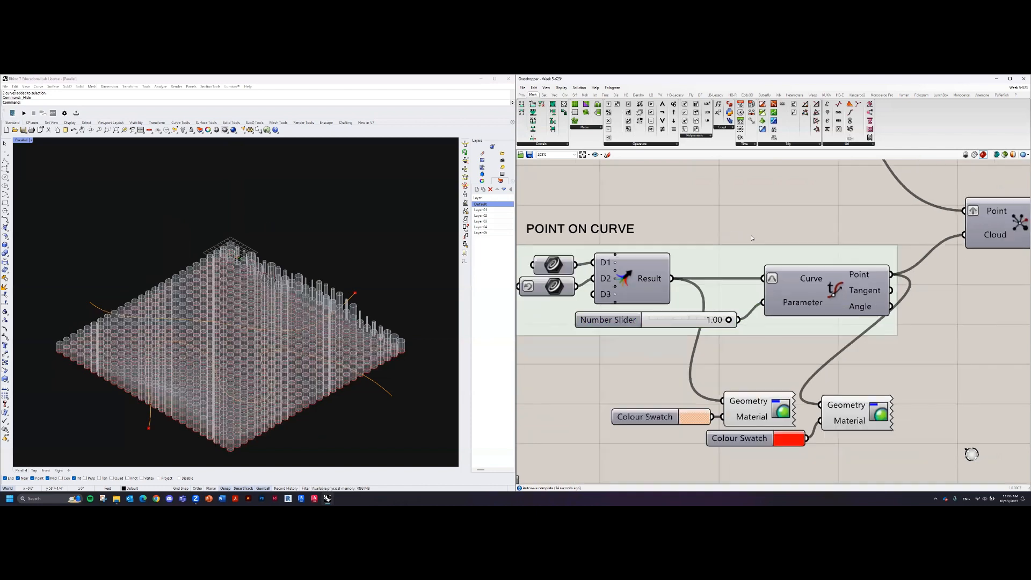
Examine the domain sliders in the Unit Size and N Segments groups and how they feed the Random components.
scroll(799, 306, "down", 2)
right_click_drag(799, 258, 734, 311)
scroll(800, 305, "down", 3)
scroll(830, 300, "down", 1)
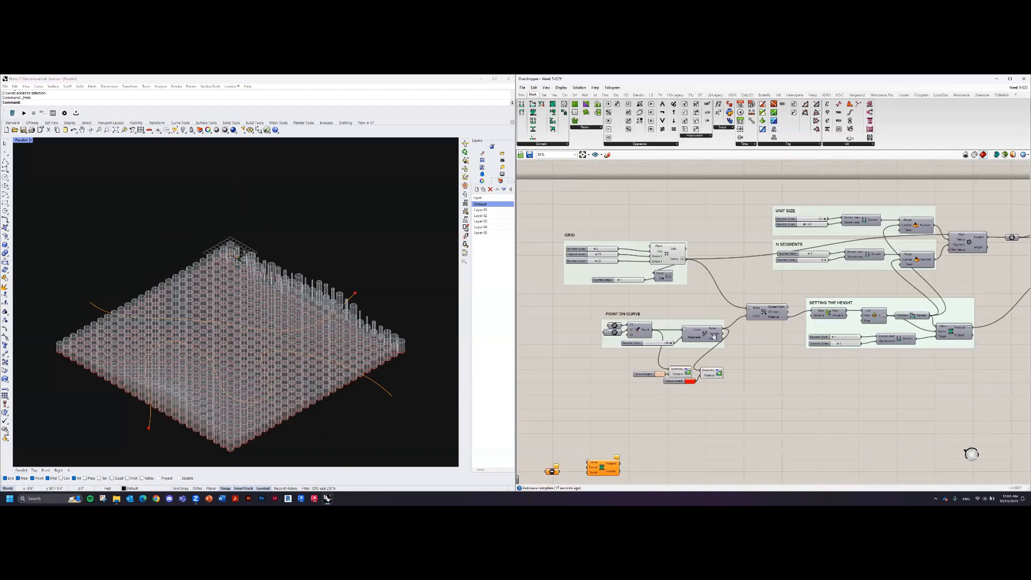
right_click_drag(799, 258, 699, 297)
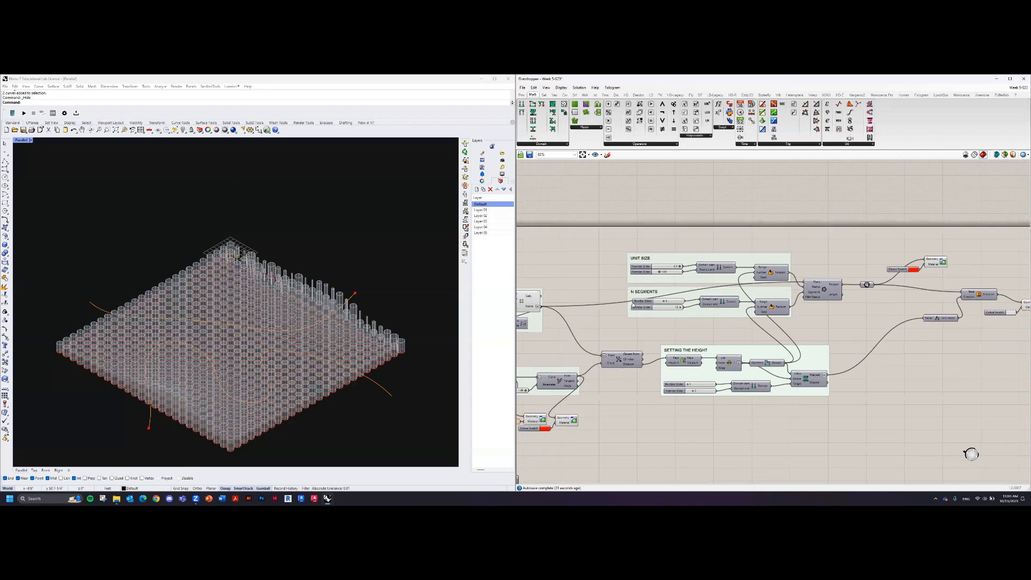
scroll(657, 258, "up", 4)
right_click_drag(688, 274, 699, 292)
scroll(732, 301, "down", 1)
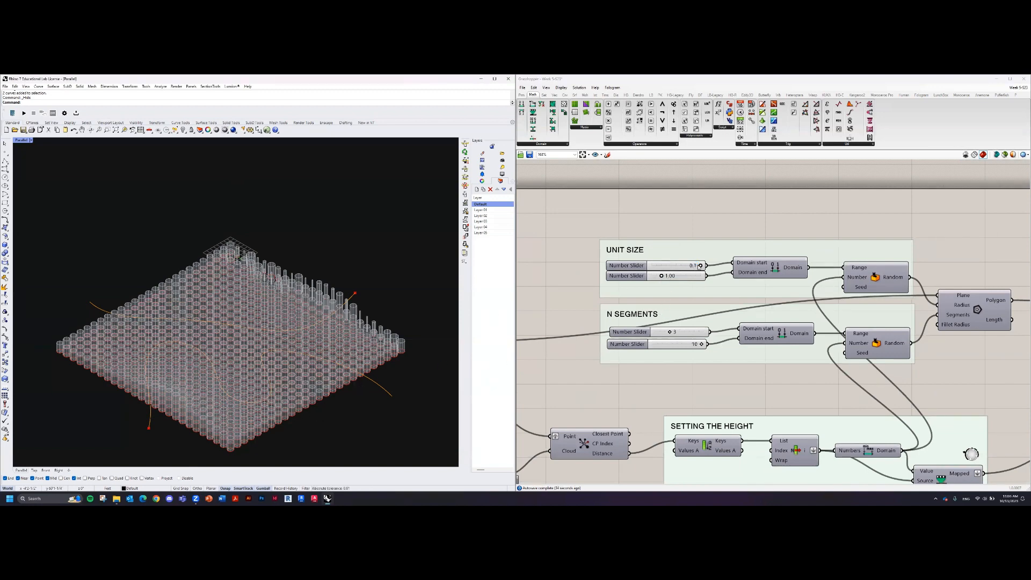
right_click_drag(734, 274, 726, 270)
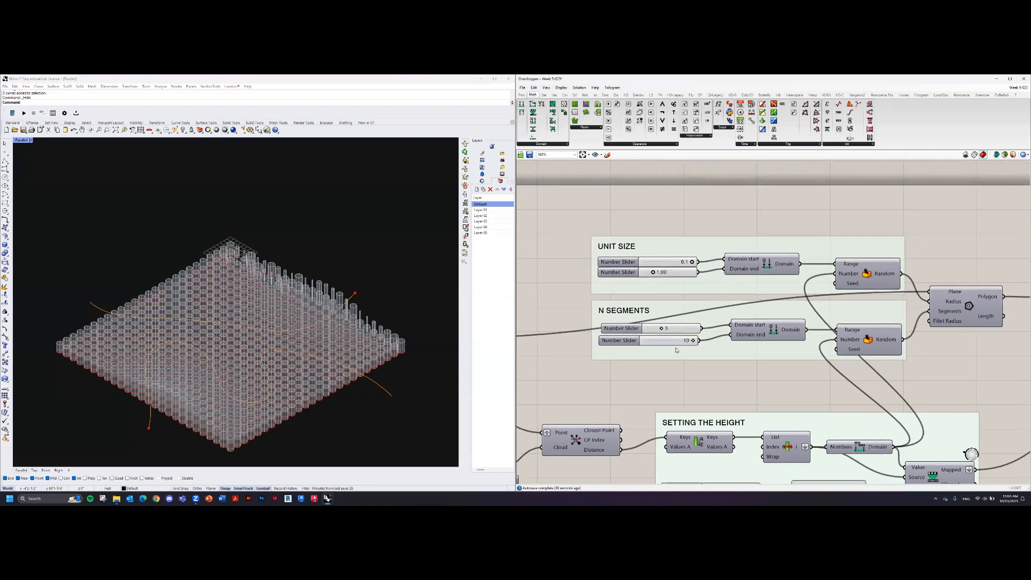
scroll(676, 350, "up", 2)
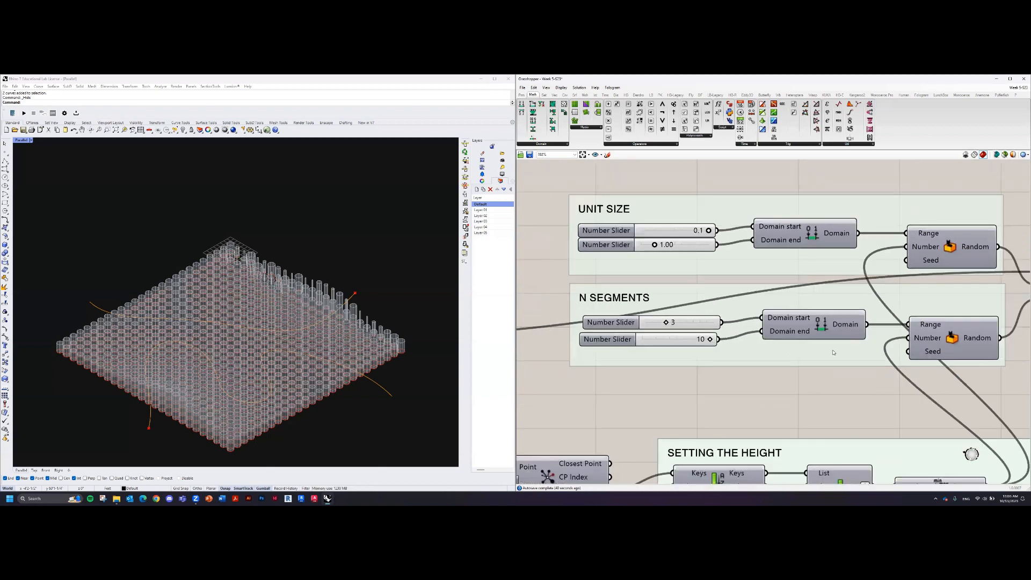
scroll(751, 352, "down", 1)
right_click_drag(750, 352, 737, 328)
scroll(623, 343, "up", 2)
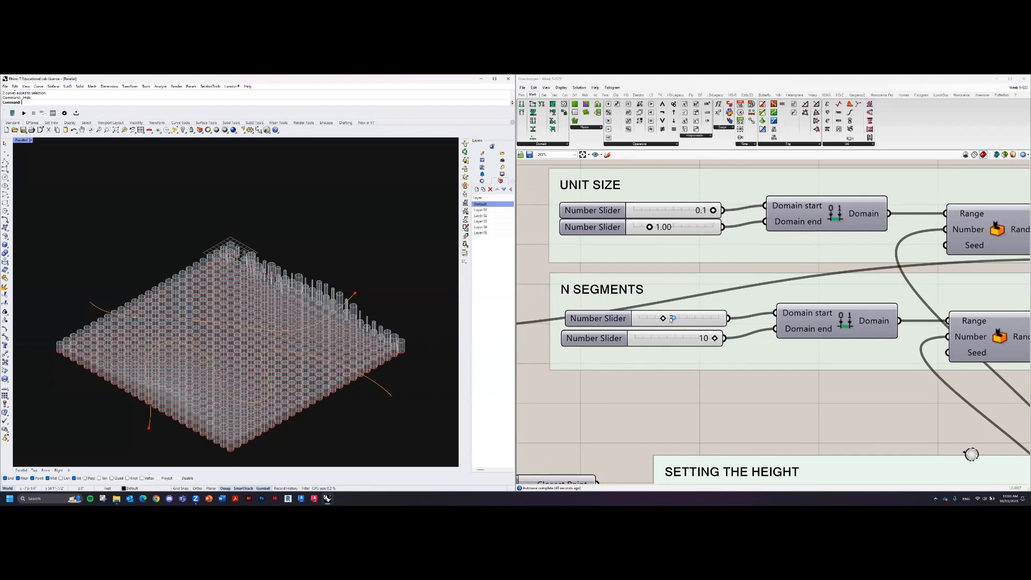
scroll(729, 374, "down", 2)
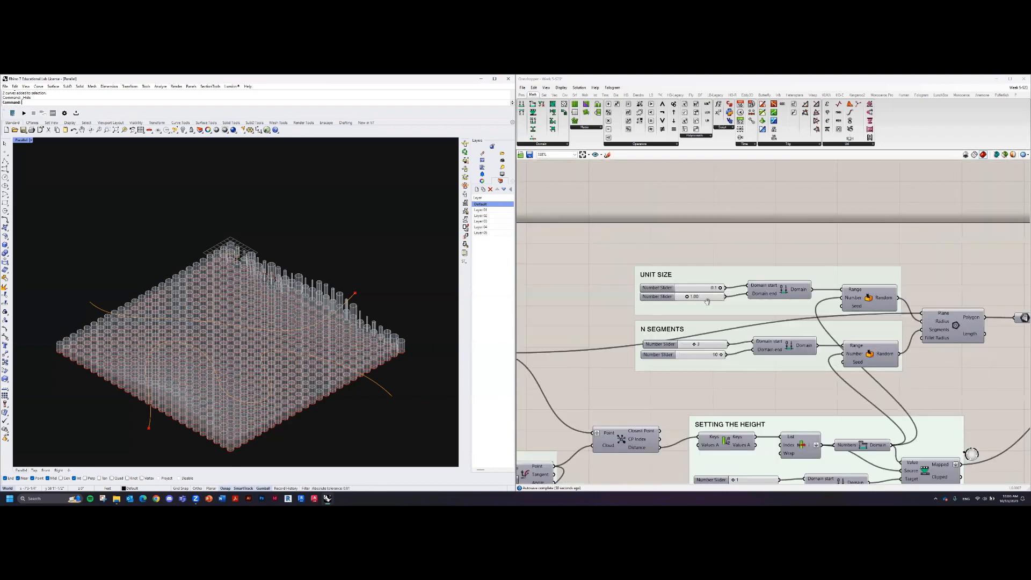
Examine the Setting the Height group's domain sliders and its place in the overall definition.
scroll(728, 374, "down", 5)
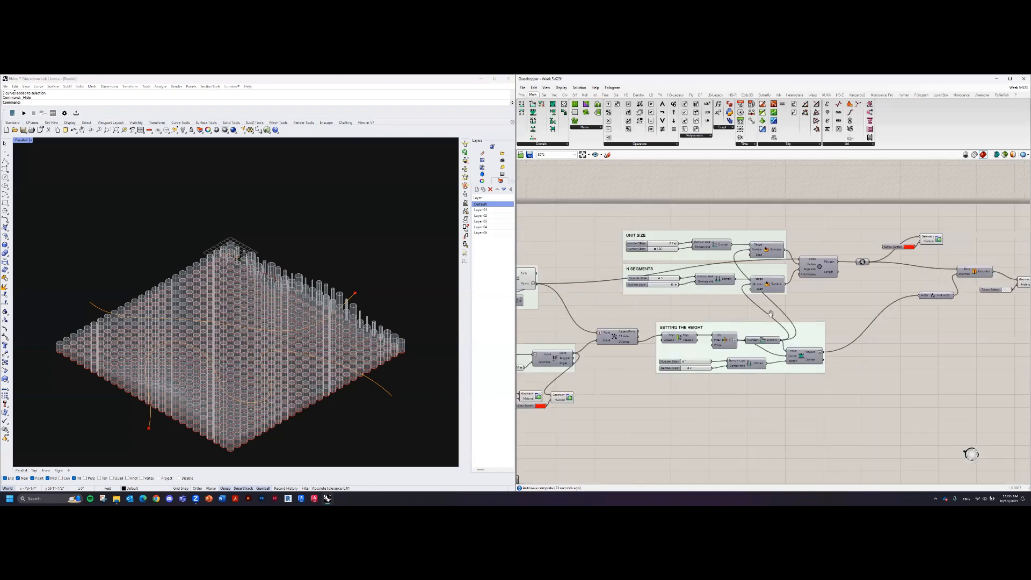
scroll(720, 365, "up", 5)
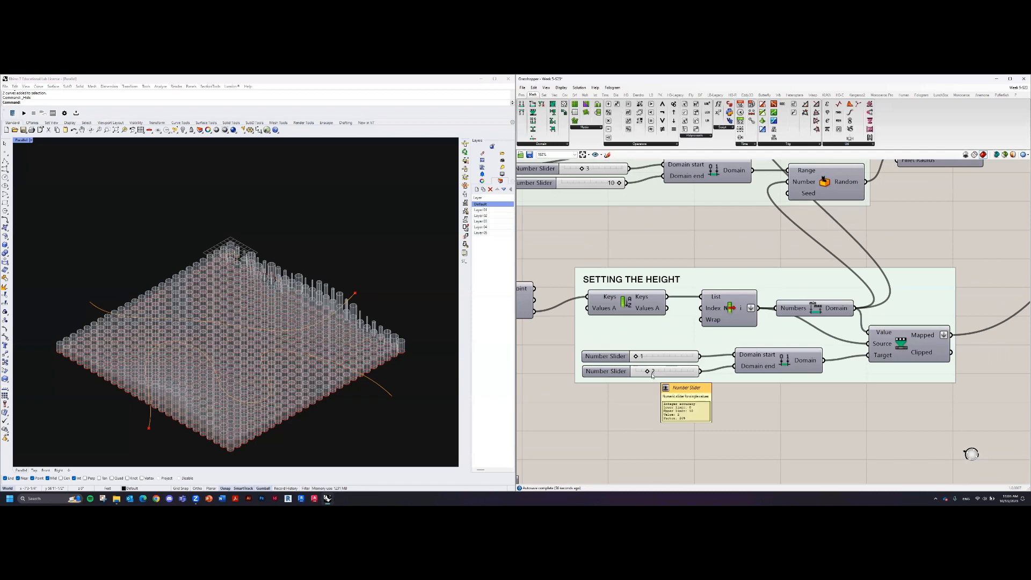
scroll(652, 375, "down", 3)
scroll(720, 350, "down", 2)
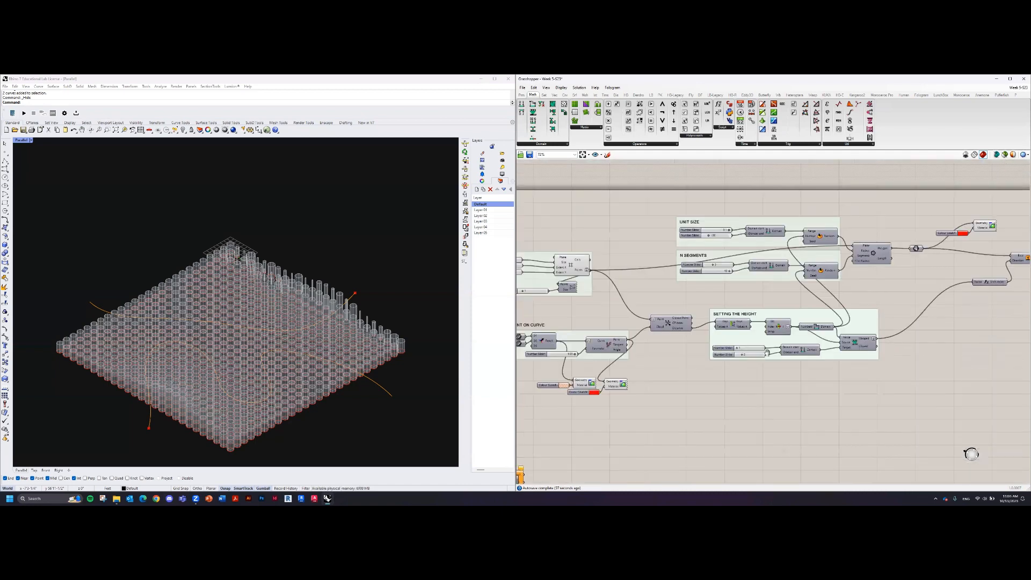
scroll(720, 350, "down", 2)
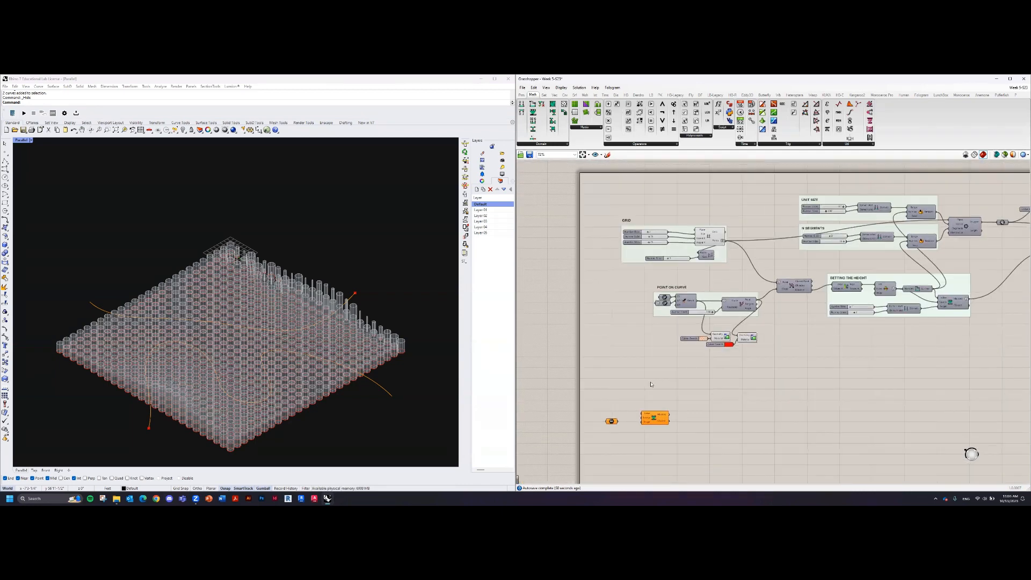
scroll(763, 269, "up", 1)
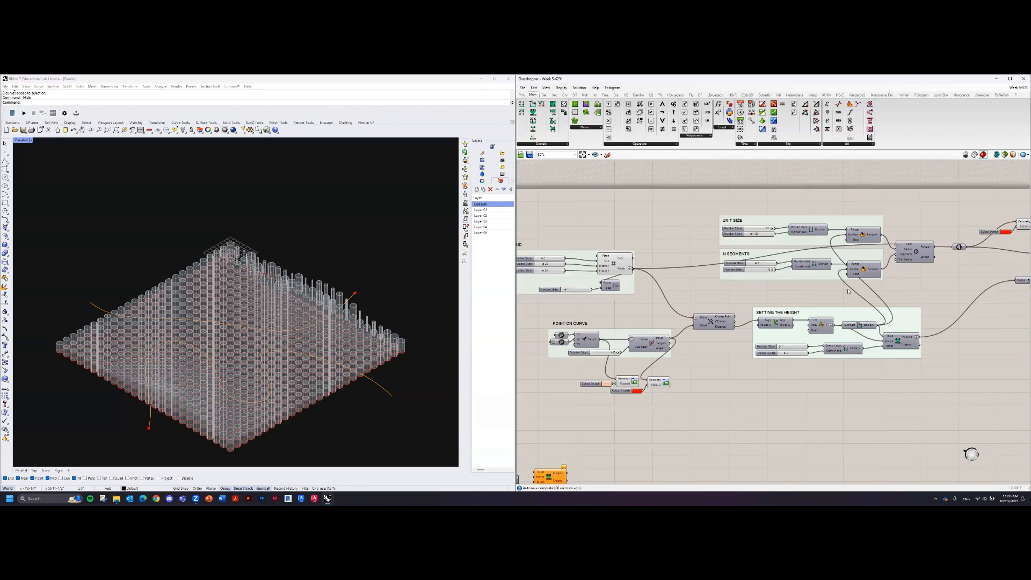
right_click_drag(695, 386, 755, 324)
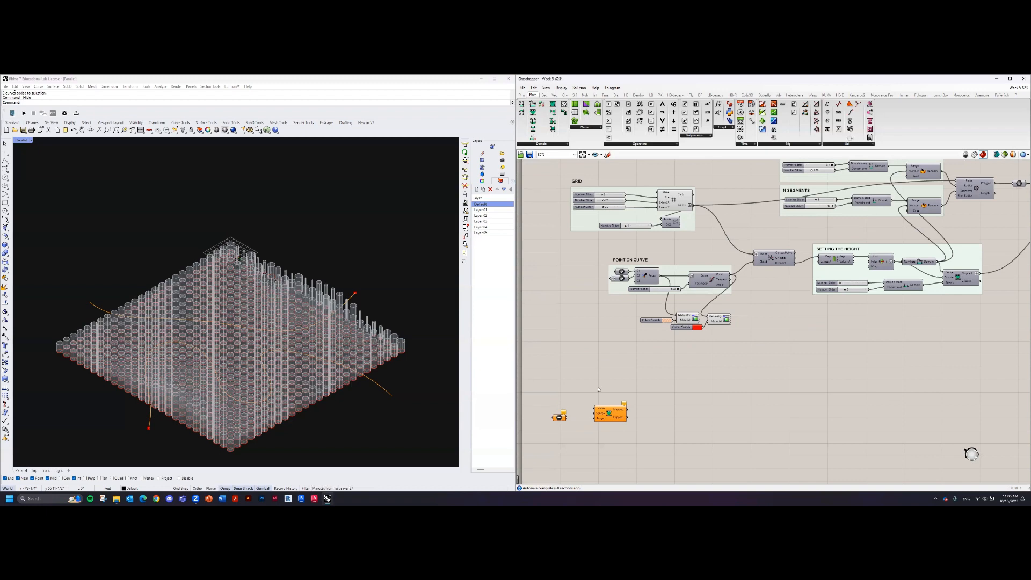
Inspect the loose Remap Numbers component and search the component list for REMAP without placing a result.
scroll(599, 389, "up", 5)
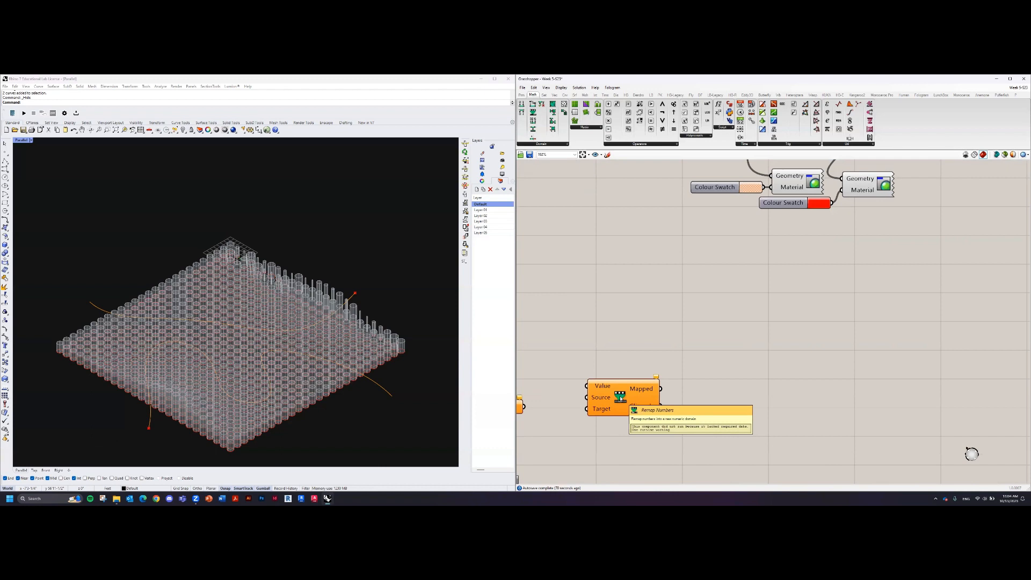
double_click(709, 376)
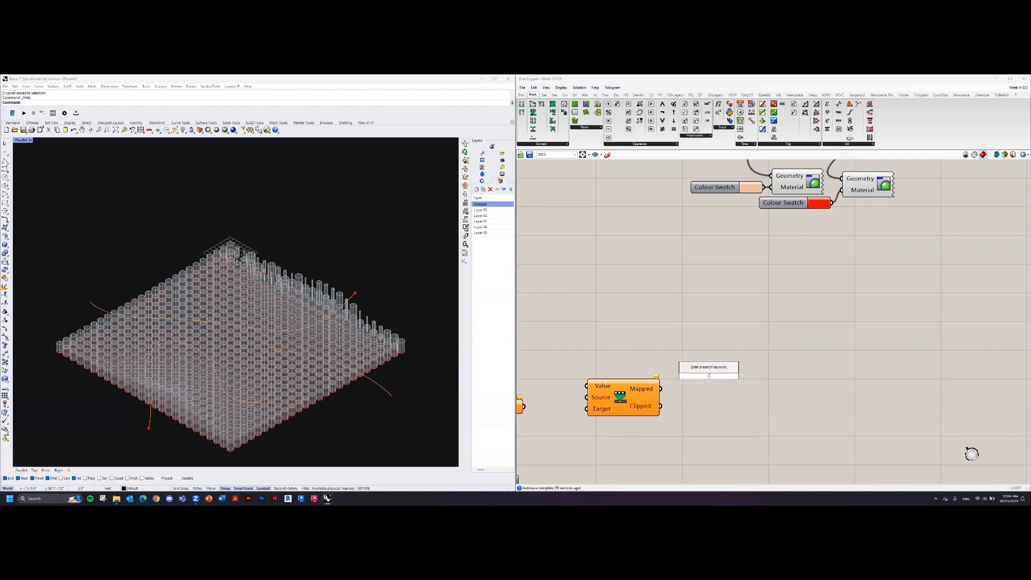
type("REMAP")
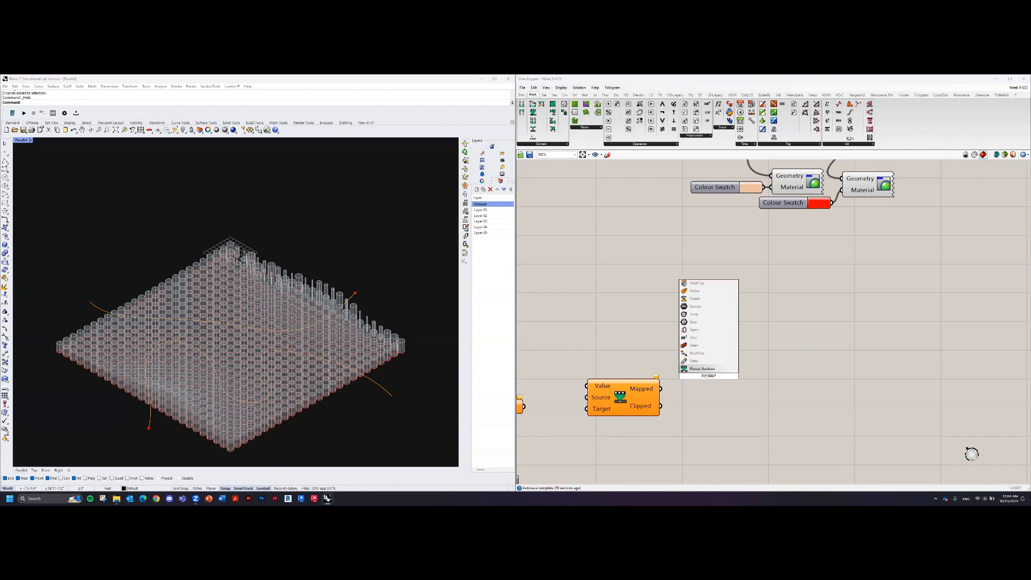
left_click(669, 357)
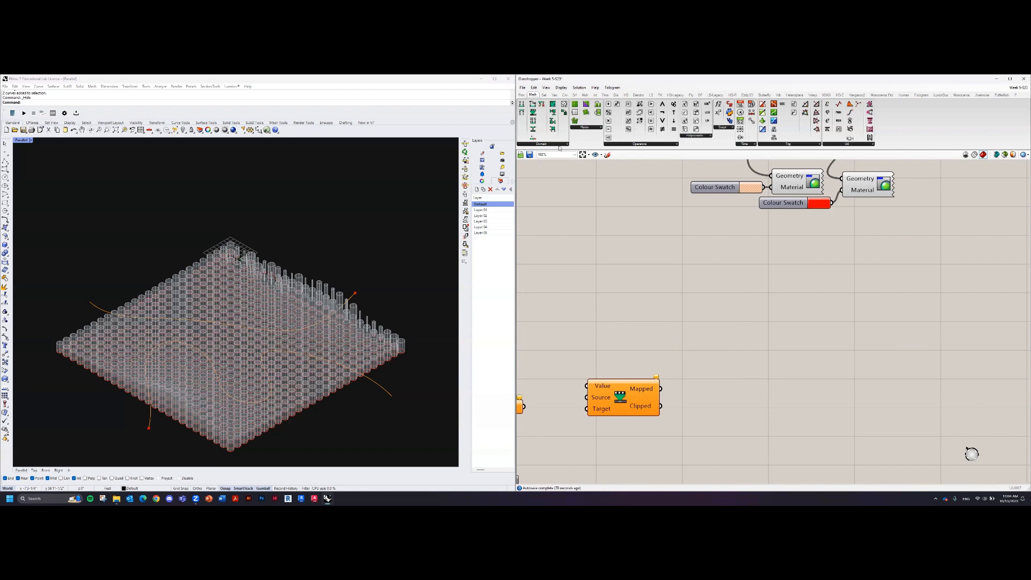
Place a second Remap Numbers component from the Math domain category above the existing one and delete it.
left_click(521, 95)
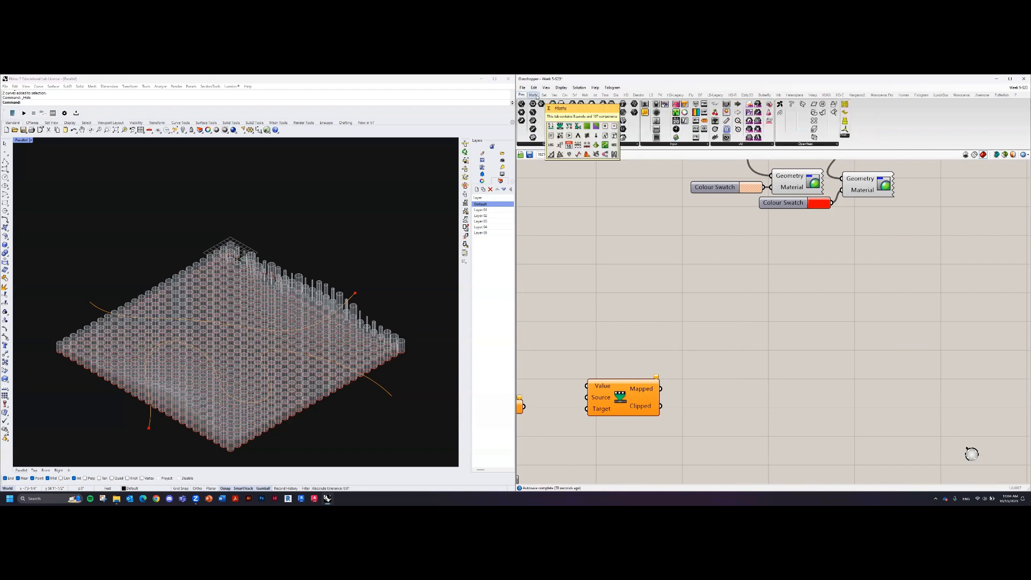
left_click(536, 98)
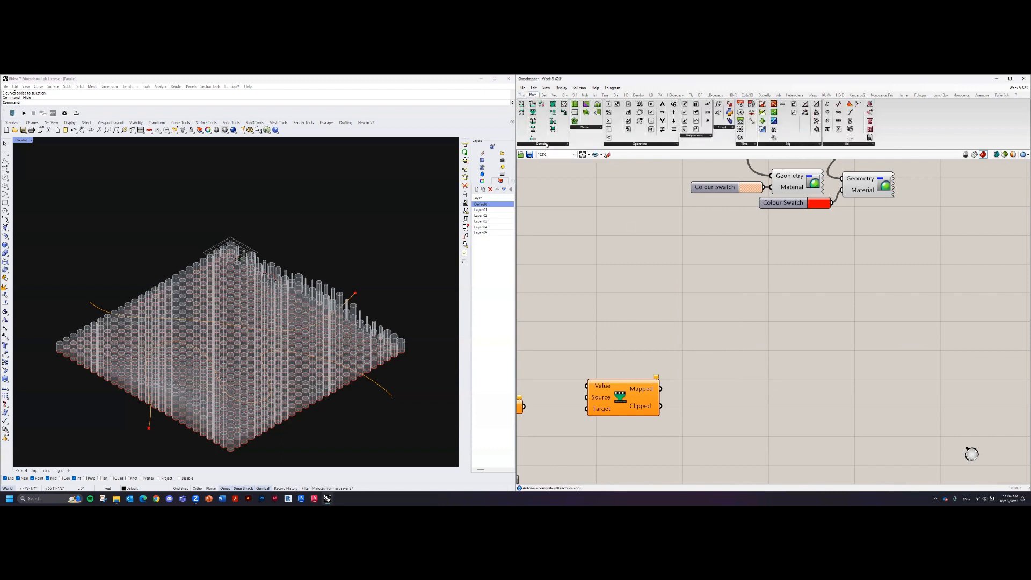
left_click(546, 144)
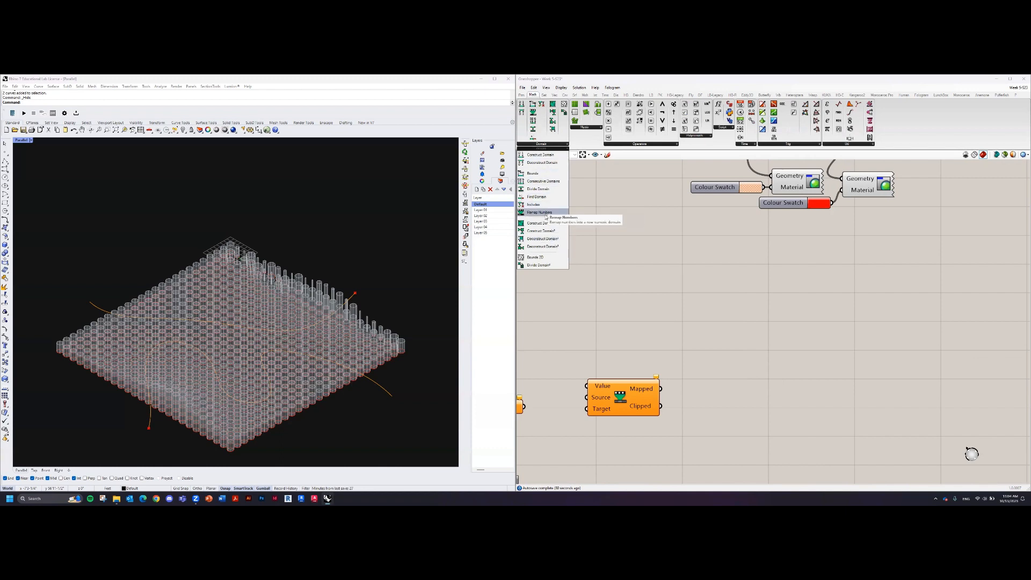
left_click_drag(546, 216, 685, 313)
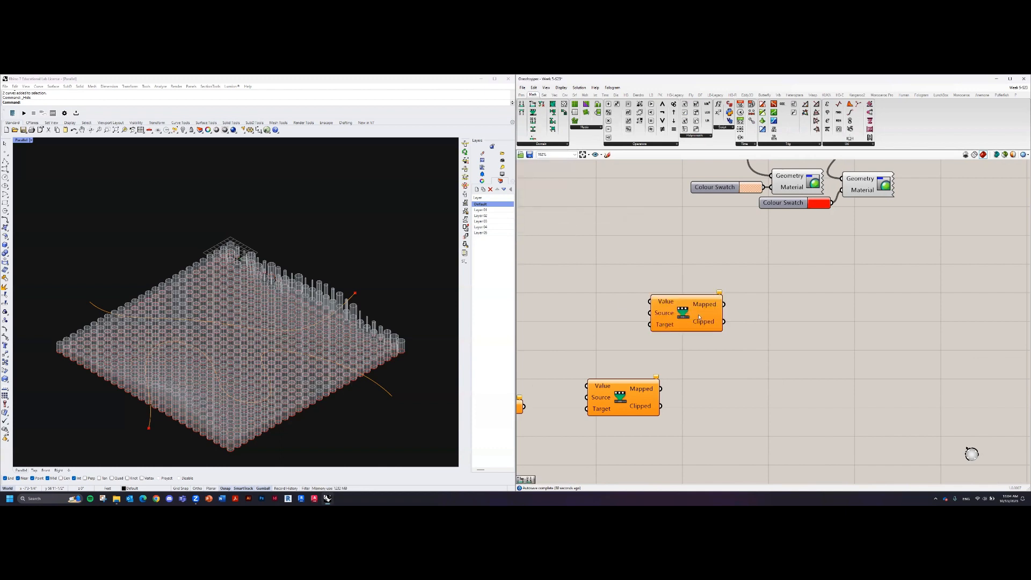
key("Delete")
Place a second primitive Domain parameter above the existing one on the canvas and delete it.
right_click_drag(691, 313, 777, 301)
left_click(602, 396)
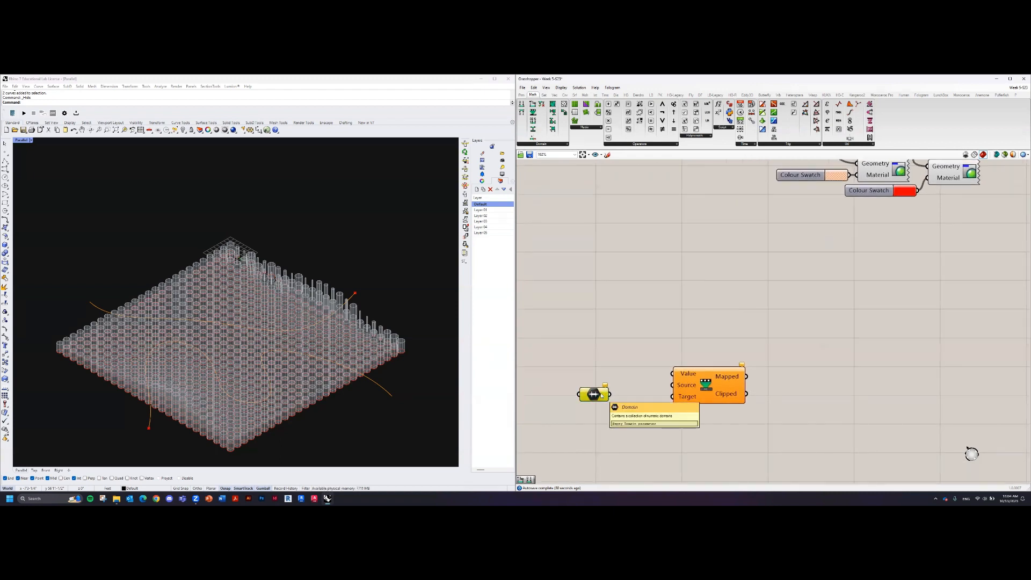
left_click(549, 145)
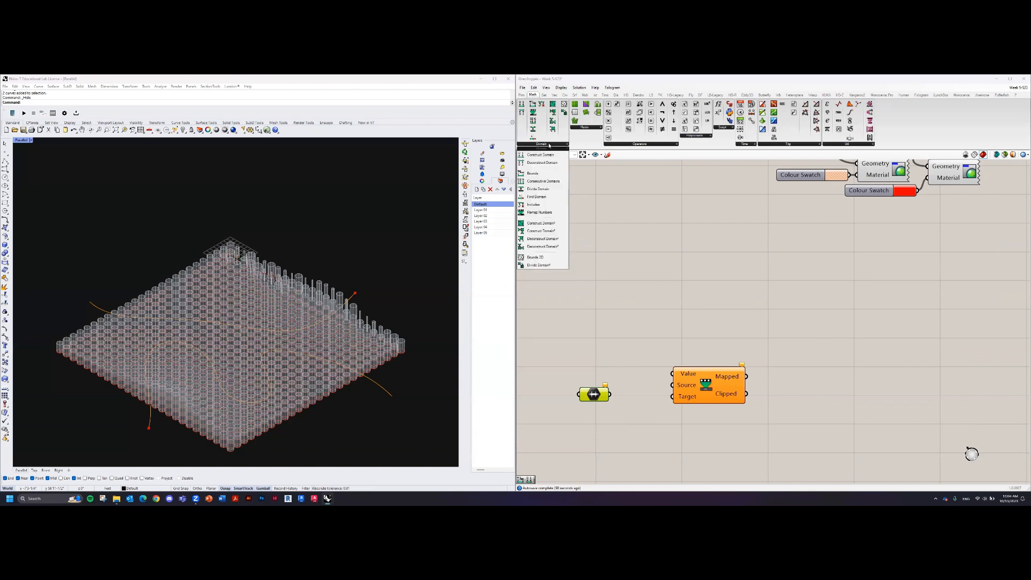
left_click(521, 95)
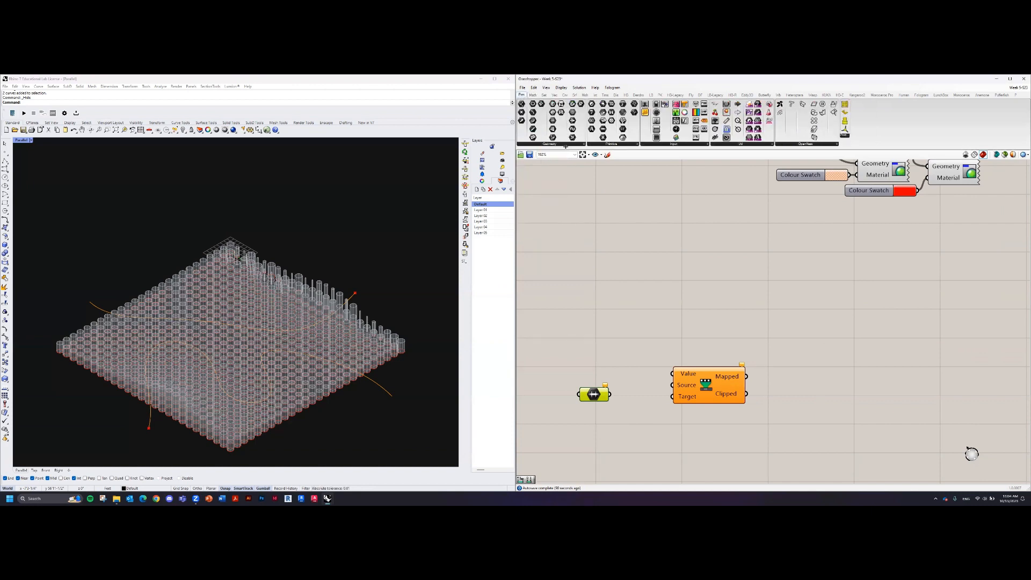
left_click(616, 145)
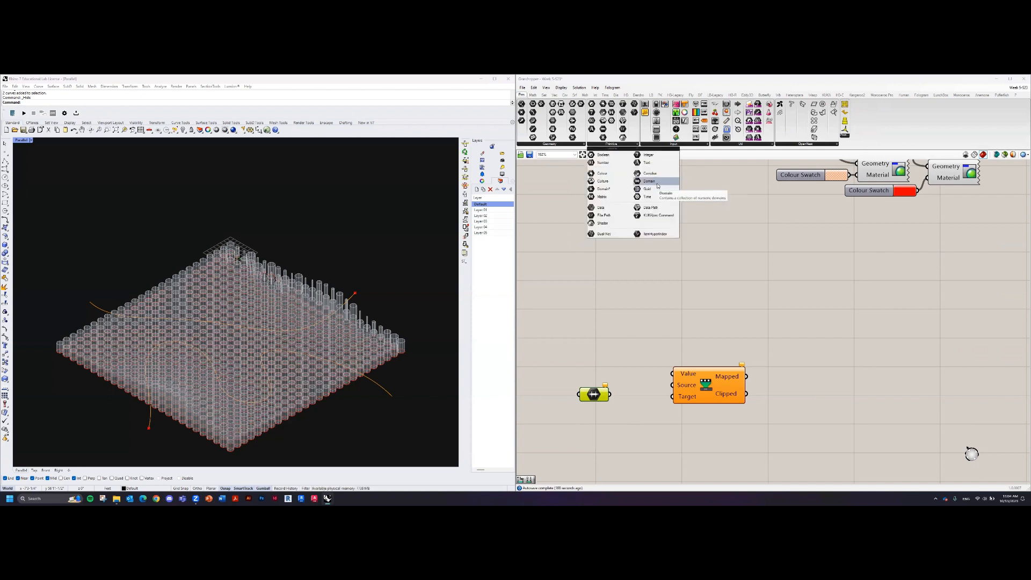
left_click_drag(654, 184, 621, 273)
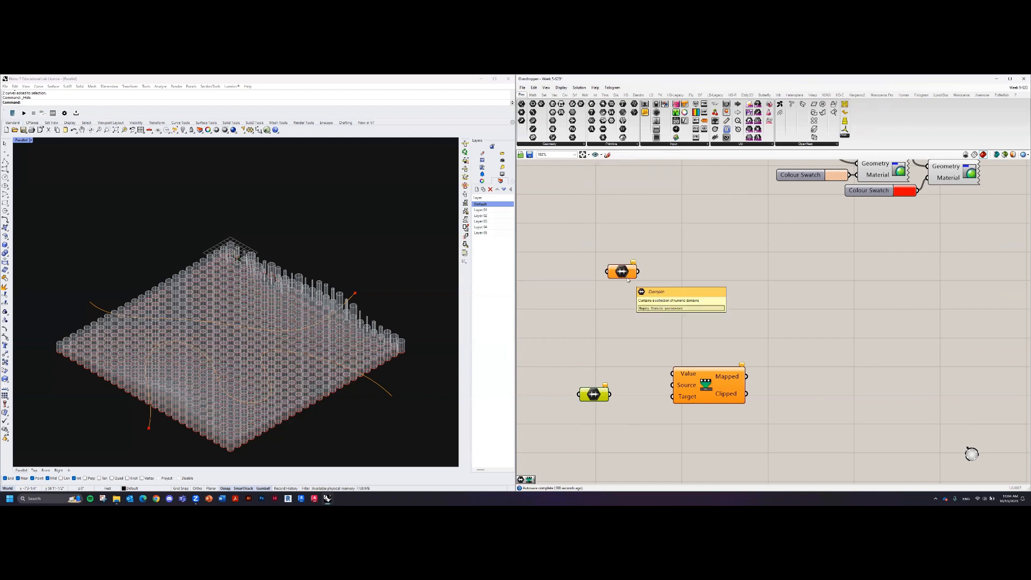
key("Delete")
Search the components for DOMA, place a Domain parameter above the existing one on the canvas, and delete it.
double_click(636, 294)
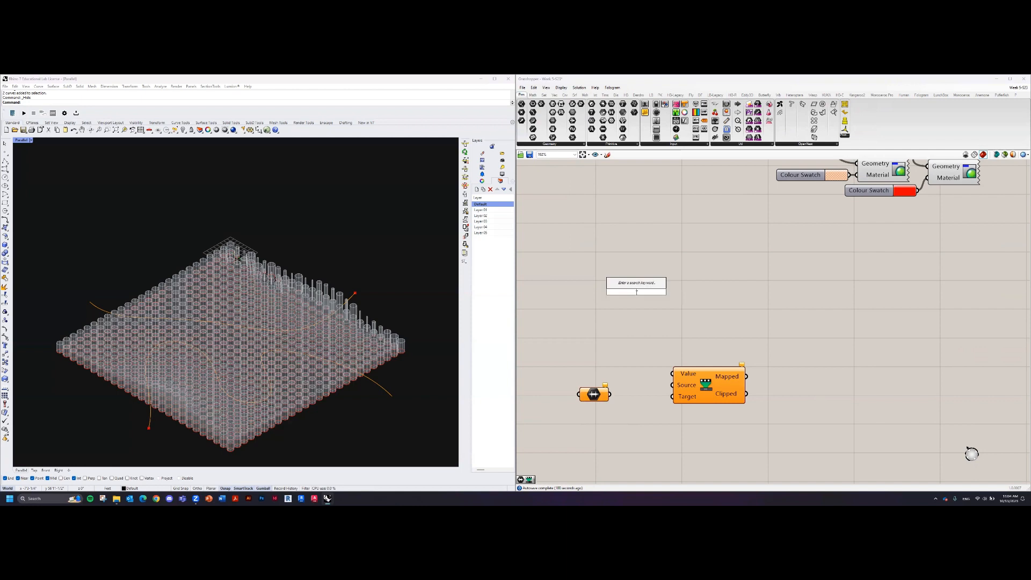
type("DOMA")
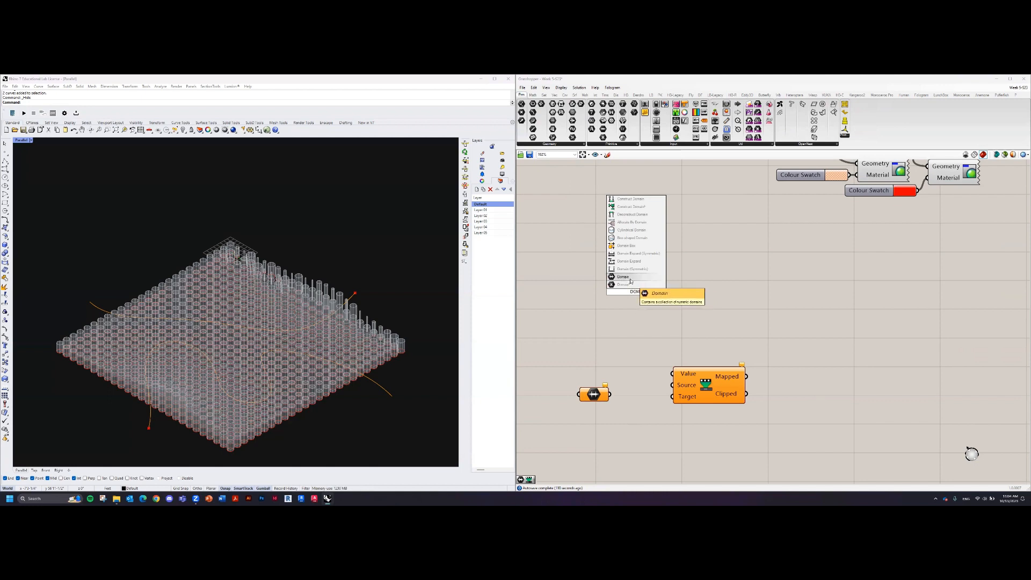
left_click_drag(630, 280, 631, 310)
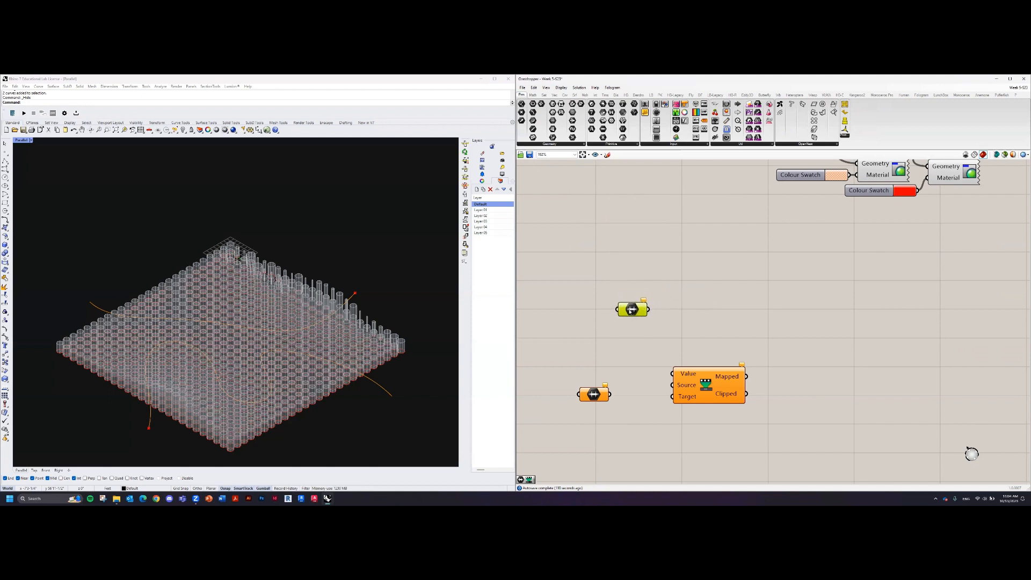
key("Delete")
Move the loose Domain parameter next to the inputs of the Remap Numbers component.
scroll(666, 325, "down", 3)
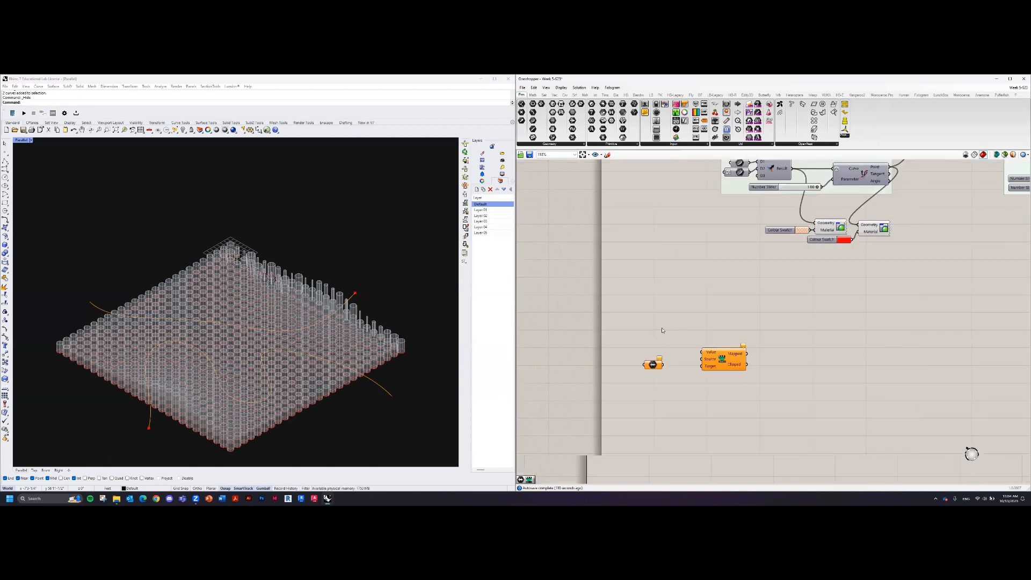
scroll(671, 349, "down", 2)
right_click_drag(672, 355, 666, 403)
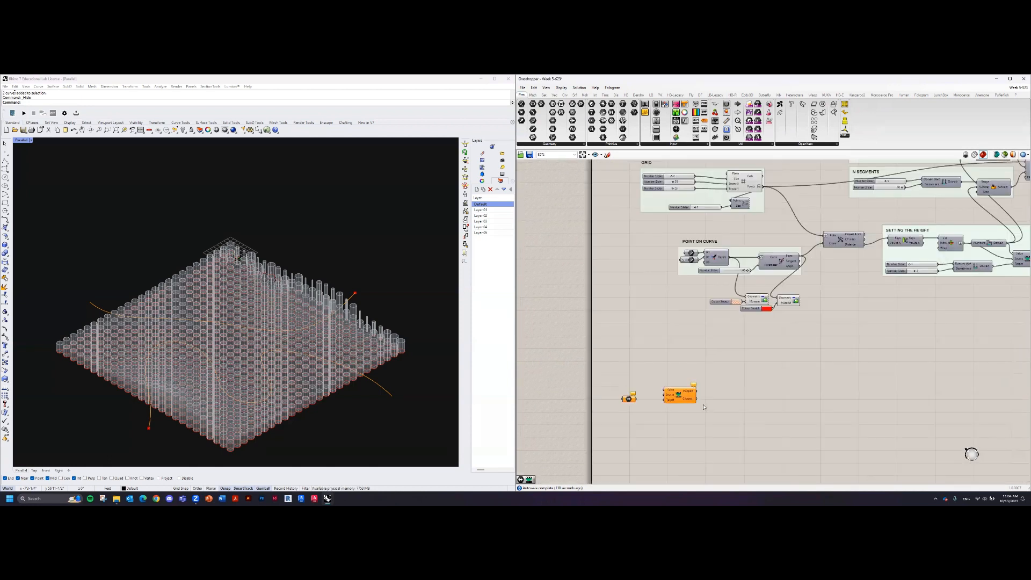
scroll(644, 400, "up", 4)
left_click_drag(595, 396, 644, 409)
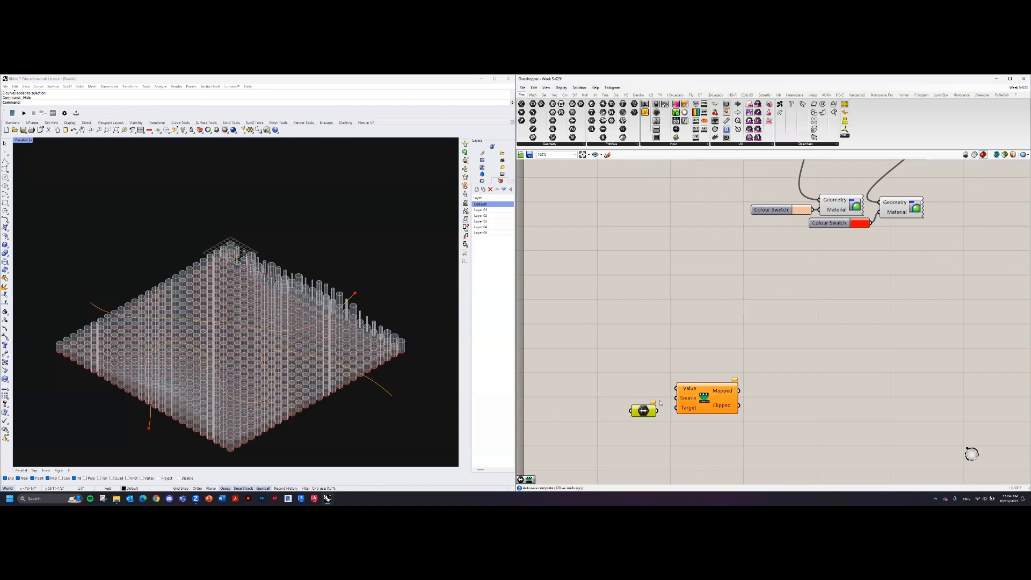
Examine the number slider that feeds the curve parameter in the Point on Curve group.
scroll(650, 396, "down", 2)
right_click_drag(734, 288, 707, 320)
scroll(707, 320, "down", 1)
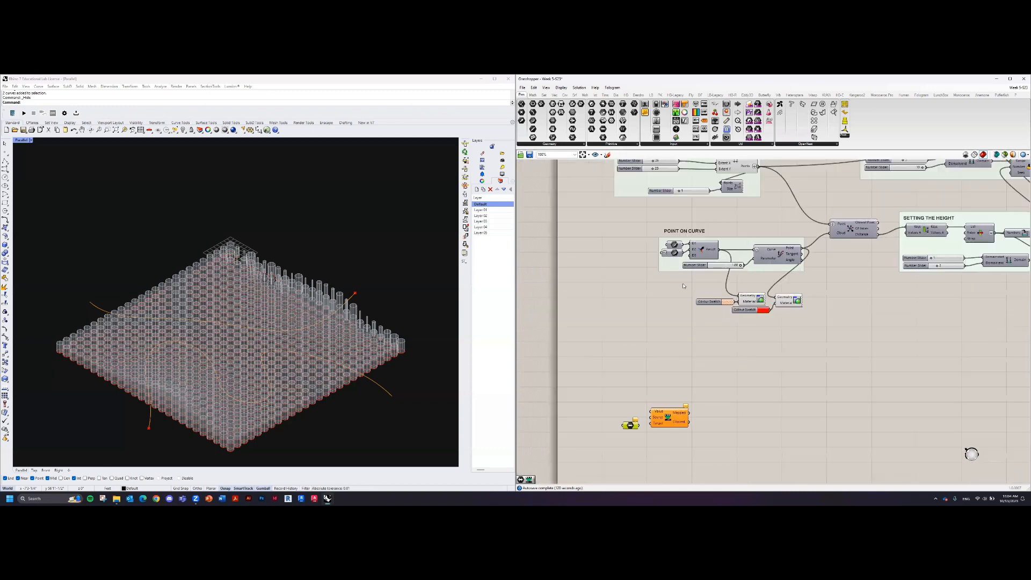
right_click_drag(710, 265, 693, 284)
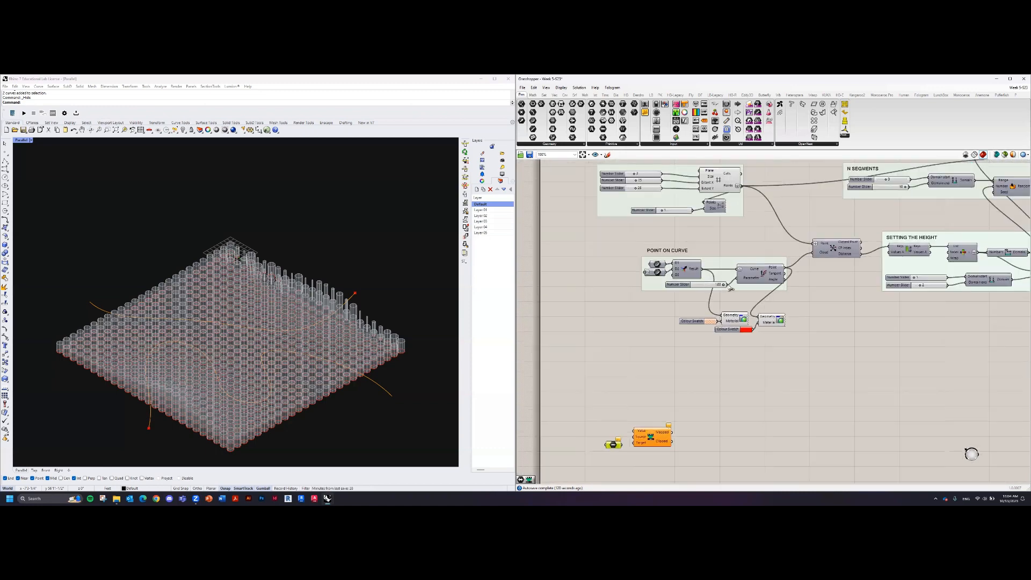
scroll(729, 288, "up", 3)
left_click(680, 285)
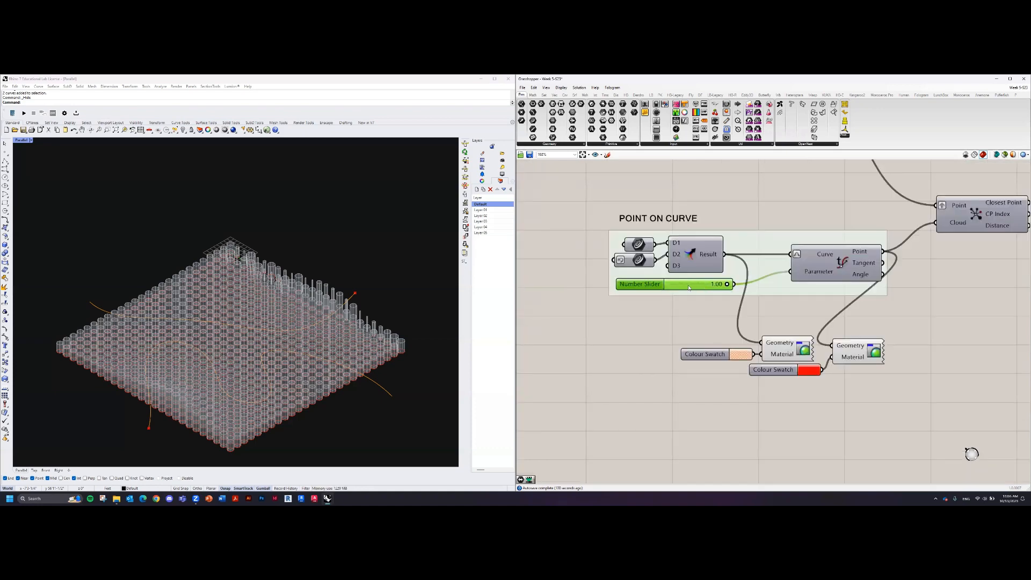
scroll(689, 287, "down", 2)
scroll(687, 289, "down", 2)
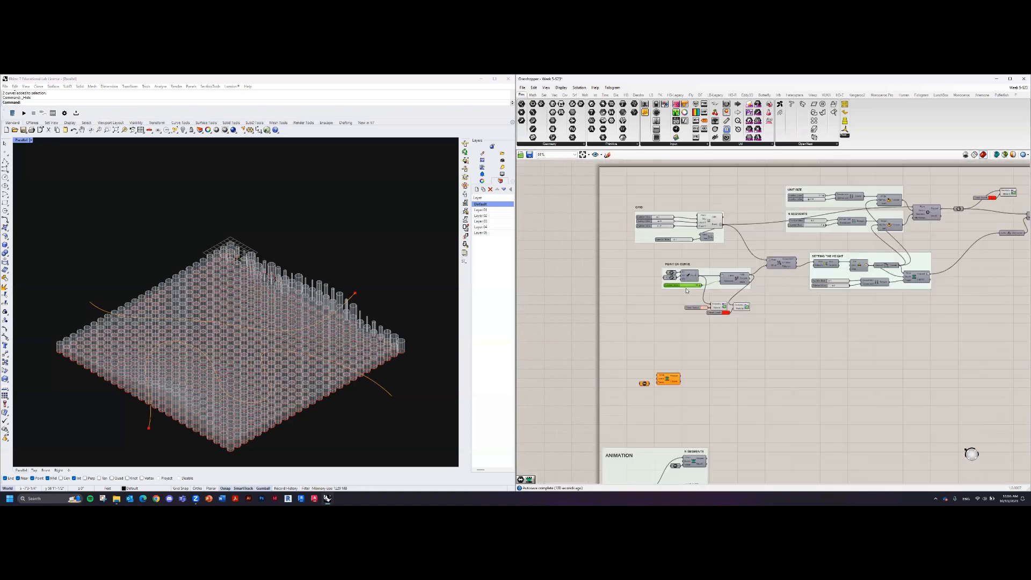
Create a number slider ranging from 0.00 to 1.00 and connect it to the Value input of the loose Remap Numbers.
right_click_drag(690, 294, 717, 288)
double_click(655, 355)
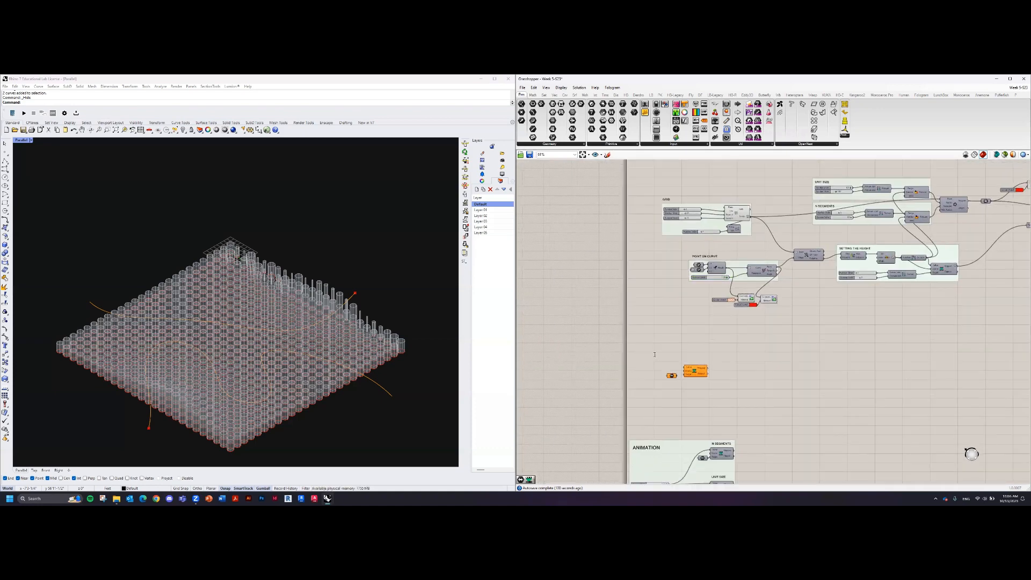
type("0<1")
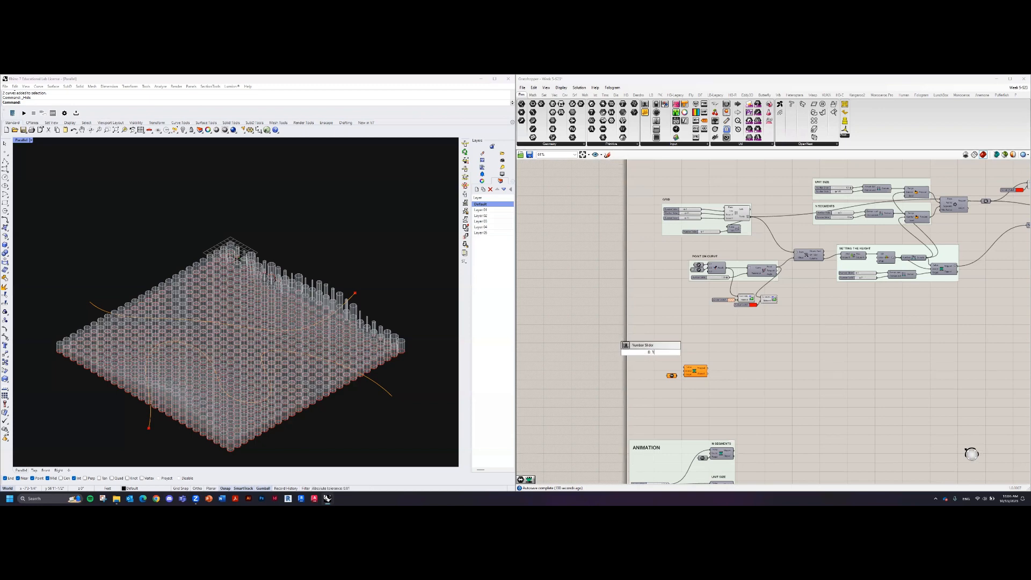
type(".1")
key("Return")
scroll(666, 352, "up", 3)
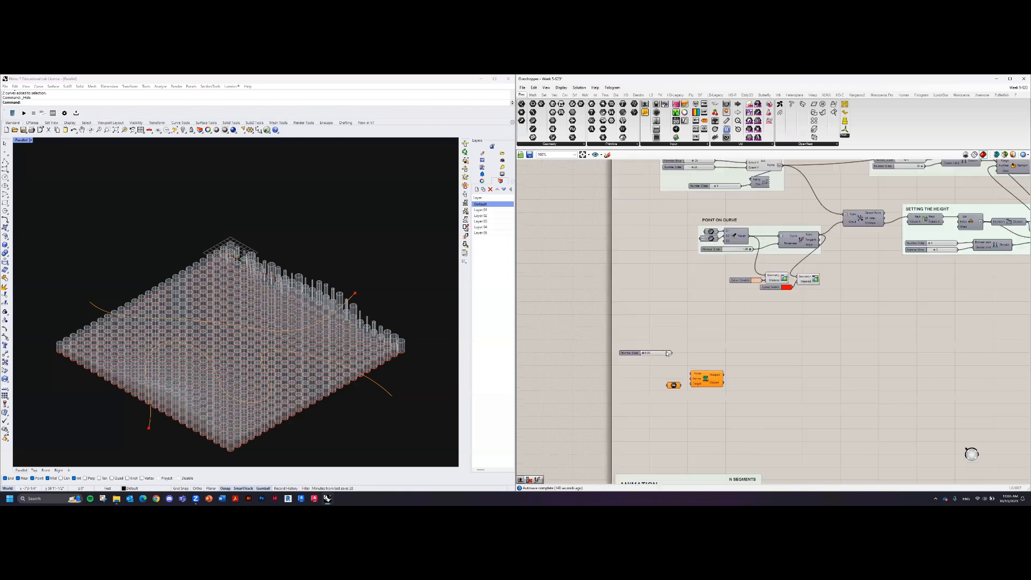
scroll(658, 355, "up", 3)
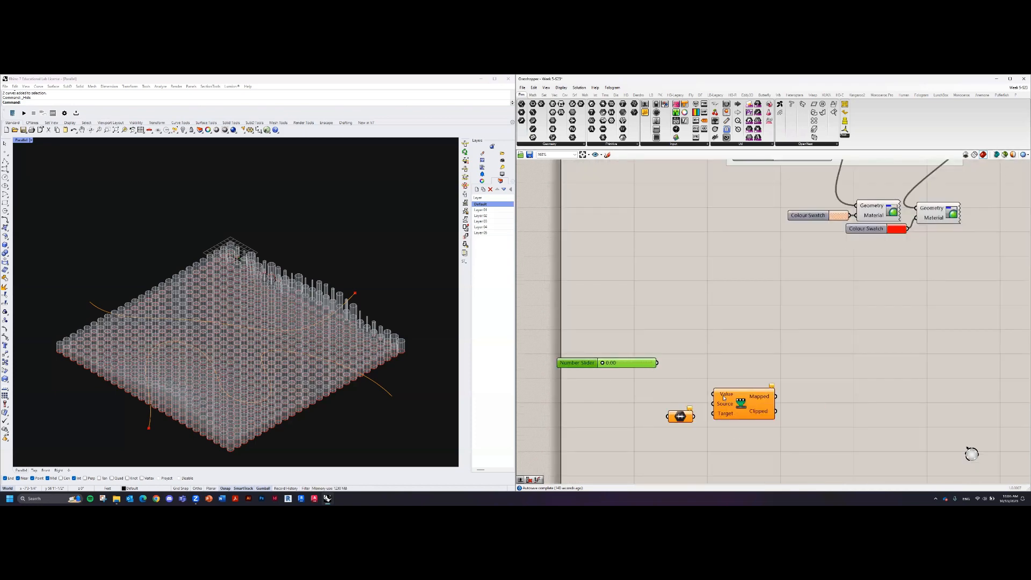
left_click_drag(657, 363, 610, 394)
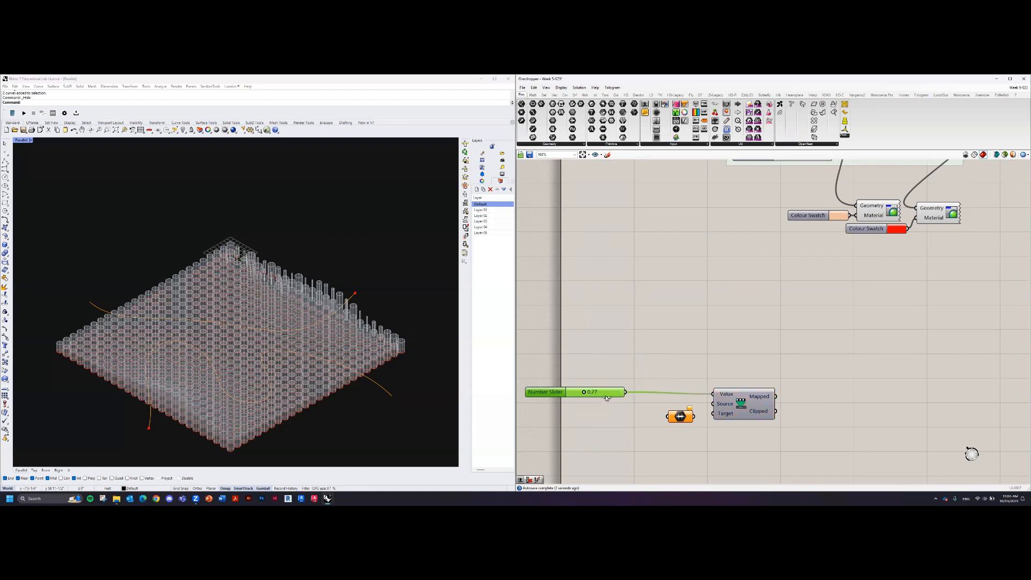
Examine the Point on Curve slider and the sliders that set the domain start and end in the N Segments group.
scroll(594, 377, "down", 1)
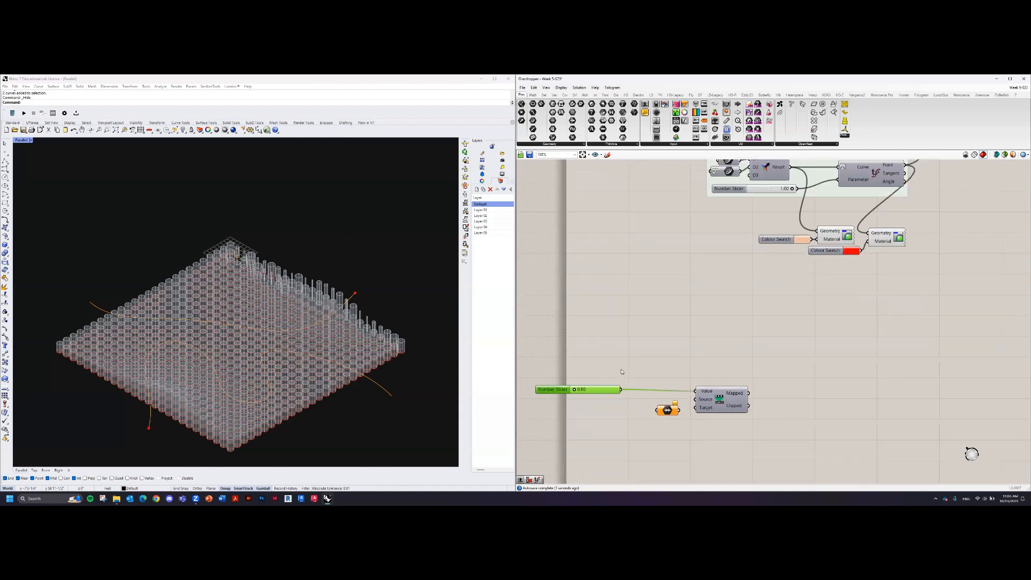
right_click_drag(621, 372, 605, 361)
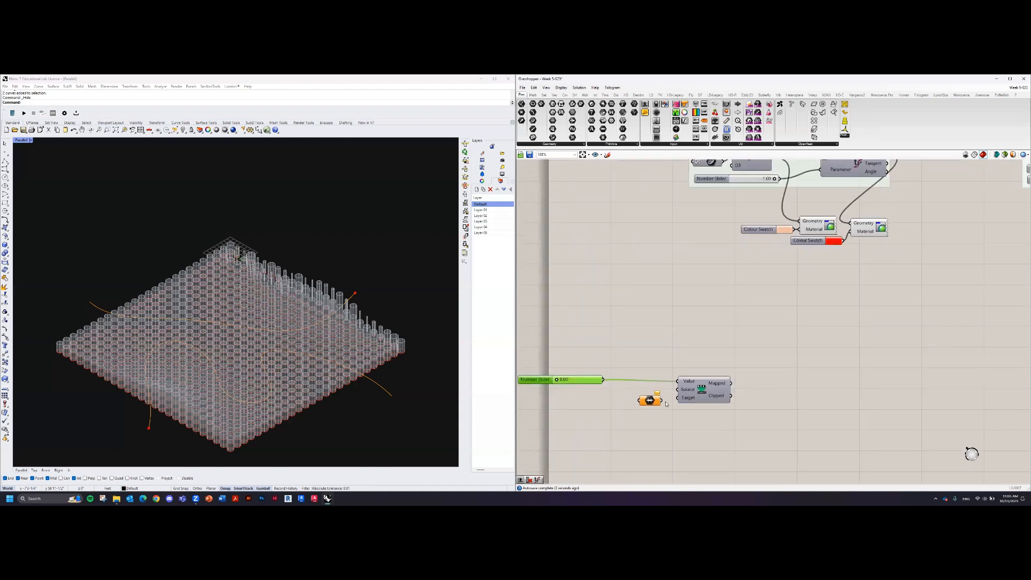
scroll(659, 403, "down", 1)
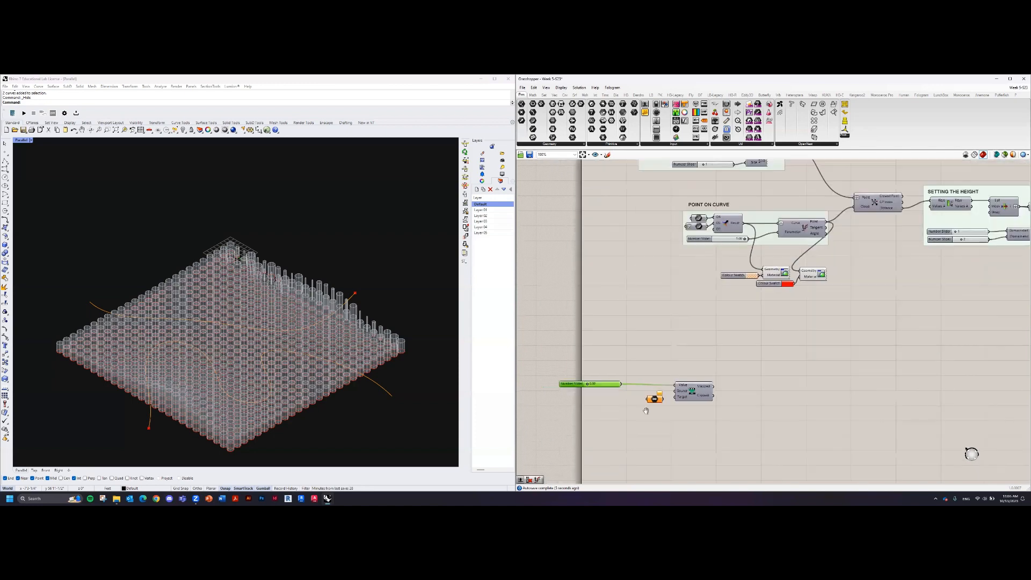
scroll(645, 384, "down", 1)
right_click_drag(640, 374, 584, 420)
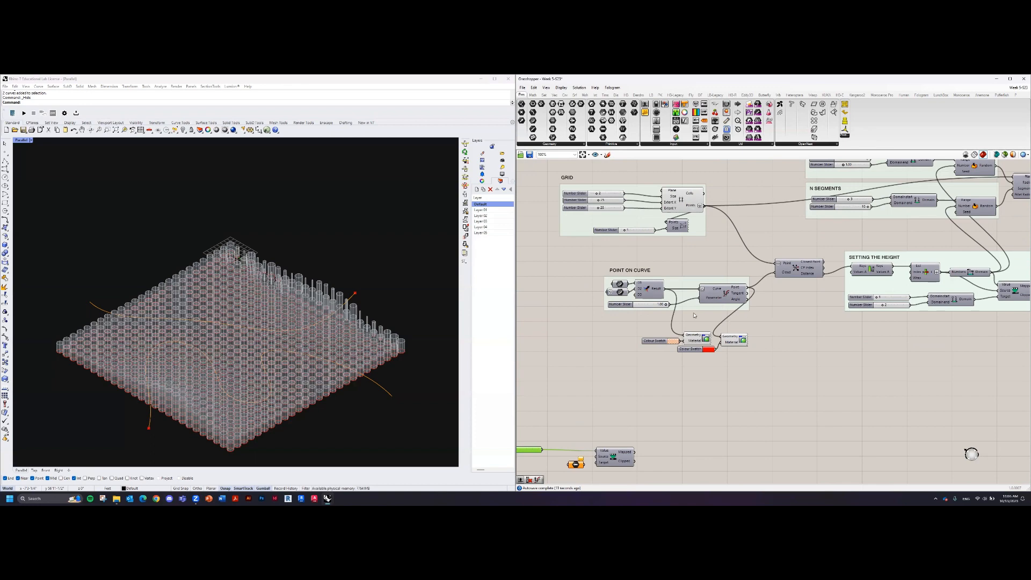
left_click(656, 305)
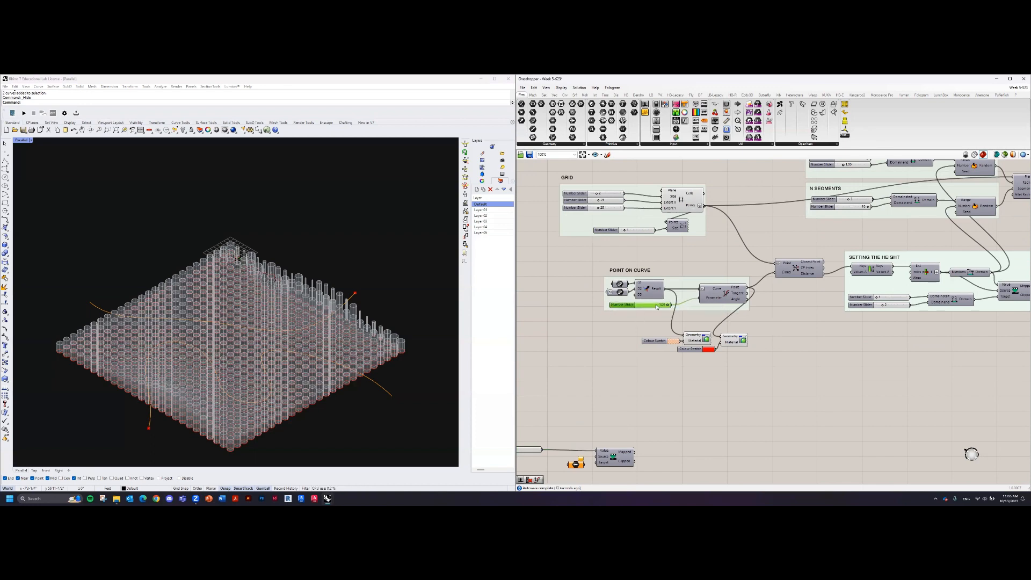
right_click_drag(825, 235, 682, 304)
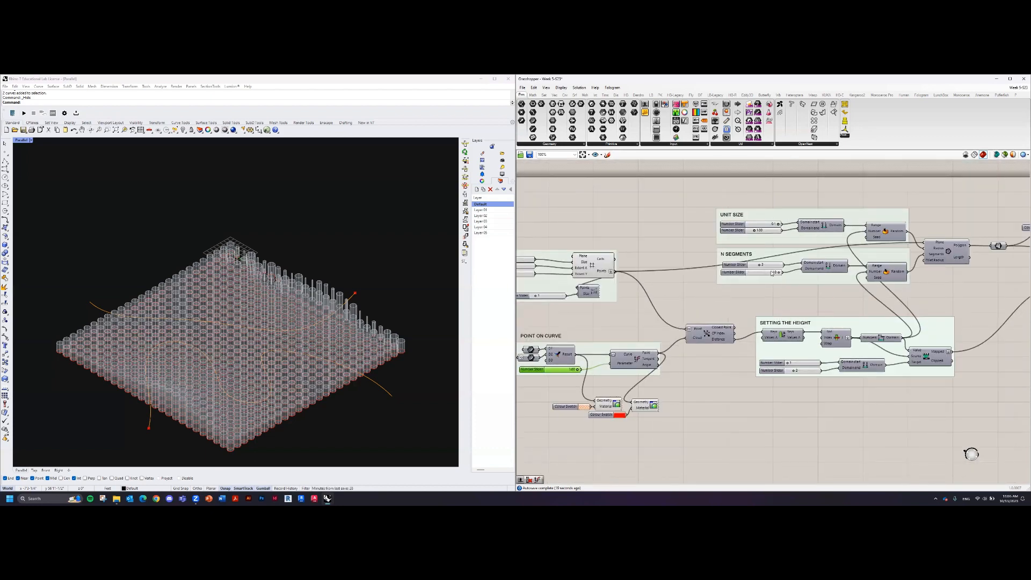
scroll(773, 272, "up", 5)
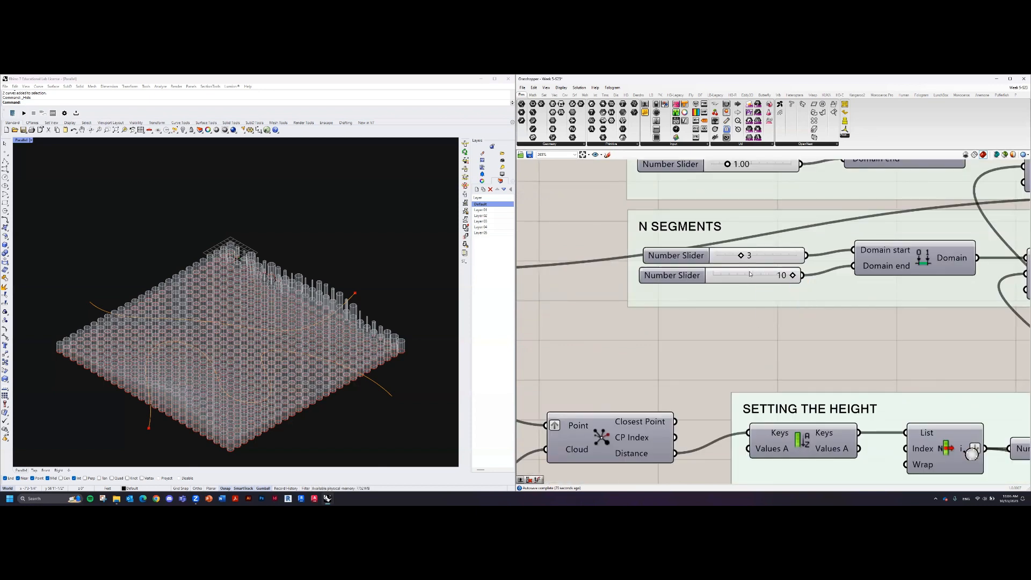
scroll(752, 320, "down", 5)
right_click_drag(739, 339, 810, 277)
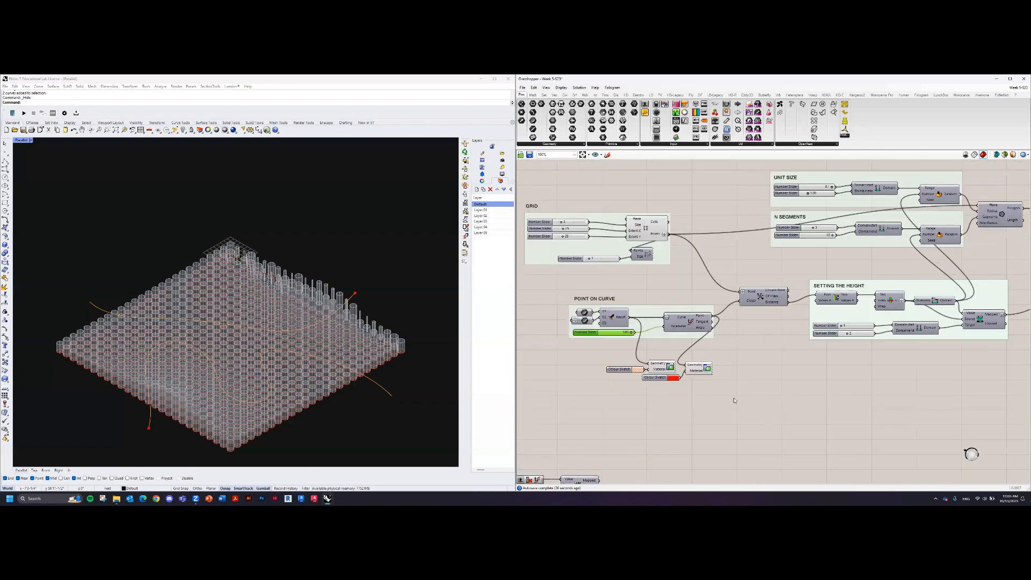
Connect the Domain parameter to the Target input of the loose Remap Numbers and align it with that input.
right_click_drag(734, 400, 888, 313)
scroll(693, 402, "up", 5)
mouse_move(706, 393)
left_mouse_down()
mouse_move(744, 391)
mouse_move(697, 391)
left_mouse_up()
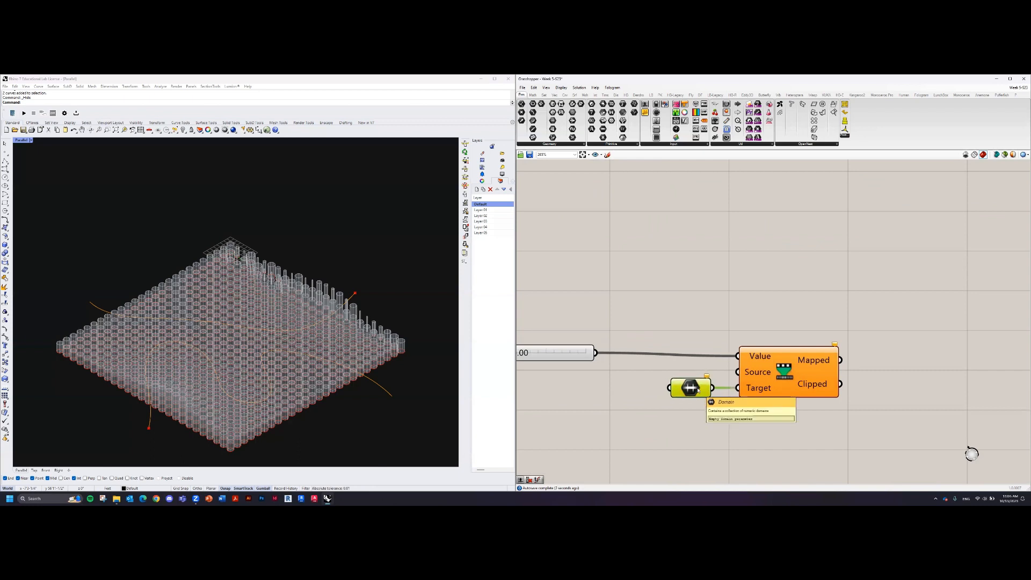
Set the Domain parameter feeding the Target input to 3 TO 10.
right_click(698, 390)
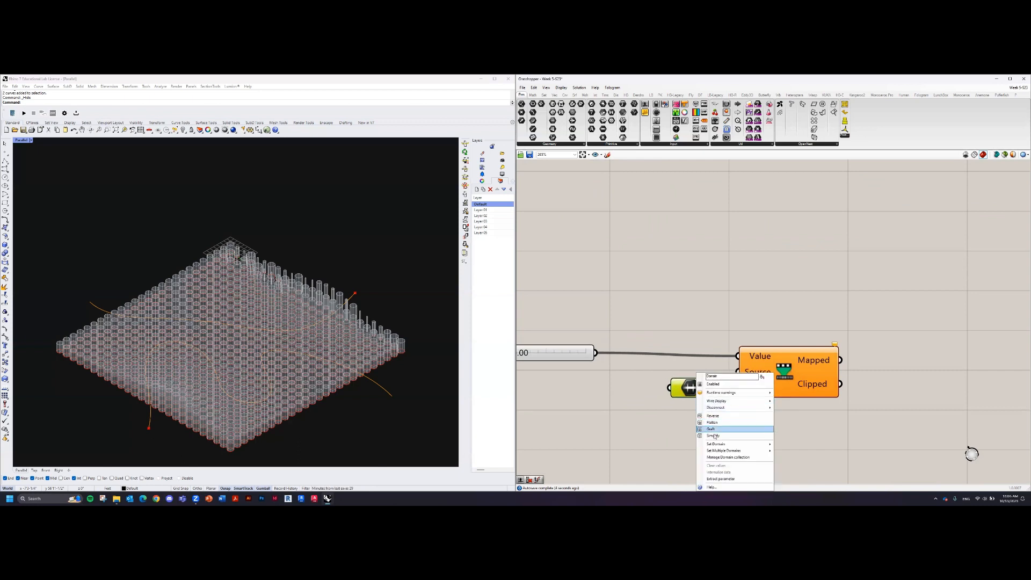
mouse_move(741, 444)
left_click(791, 443)
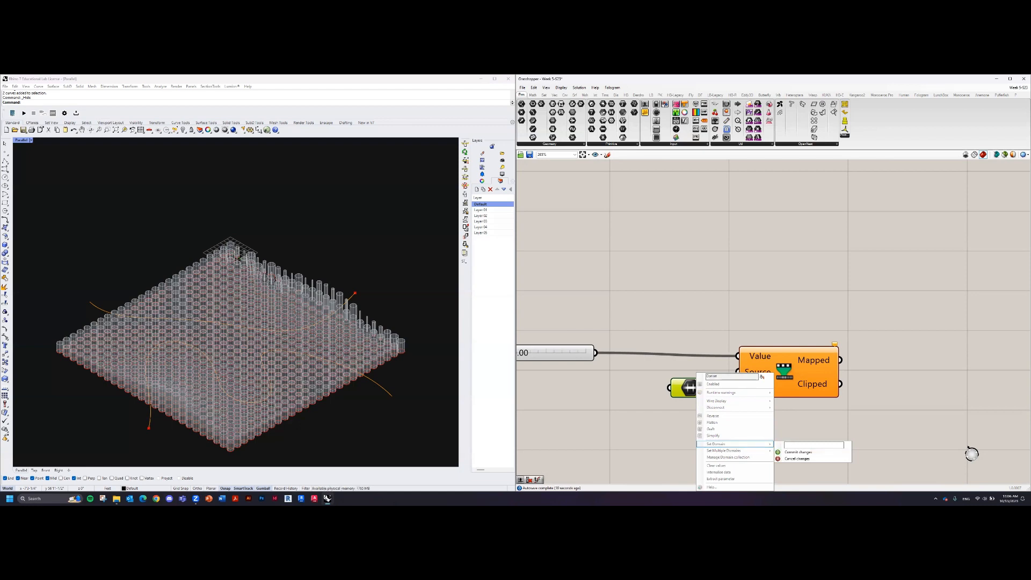
type("3 TO 10")
left_click(799, 454)
scroll(770, 435, "down", 3)
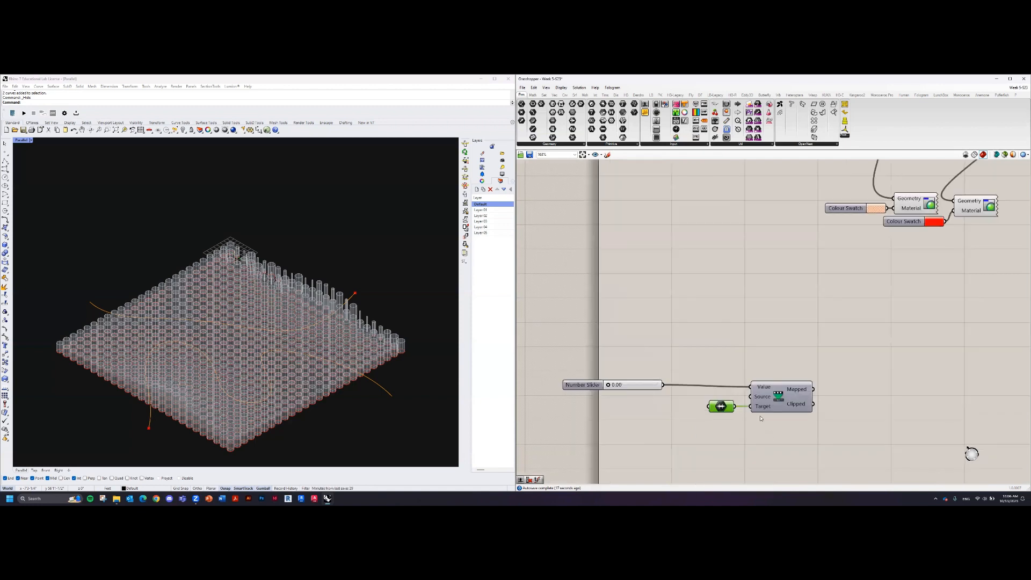
Connect the Mapped output of the Remap Numbers to the Domain end input in the N Segments group, replacing its slider connection.
mouse_move(722, 406)
scroll(722, 406, "down", 3)
scroll(731, 422, "down", 2)
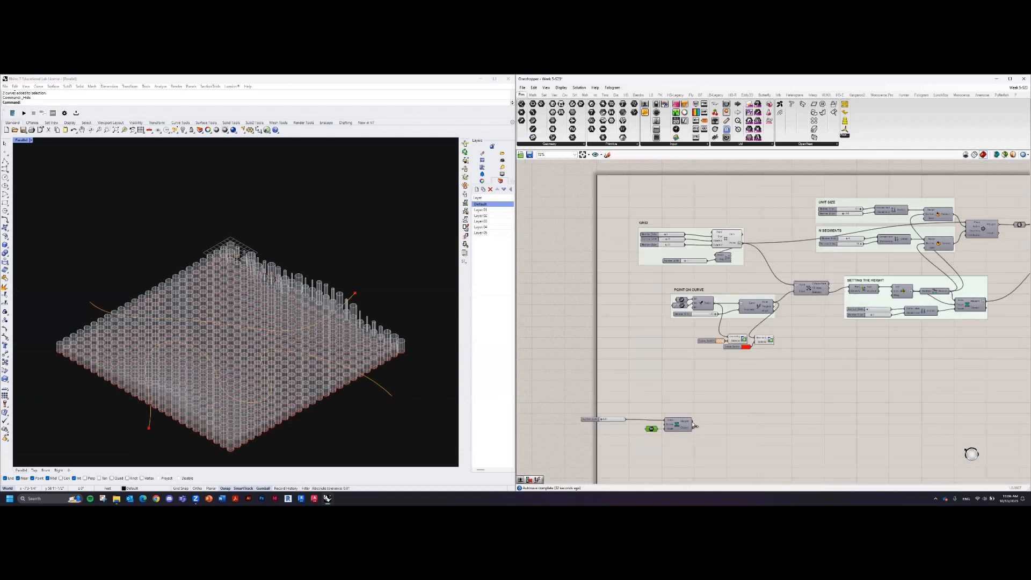
left_click_drag(695, 426, 879, 247)
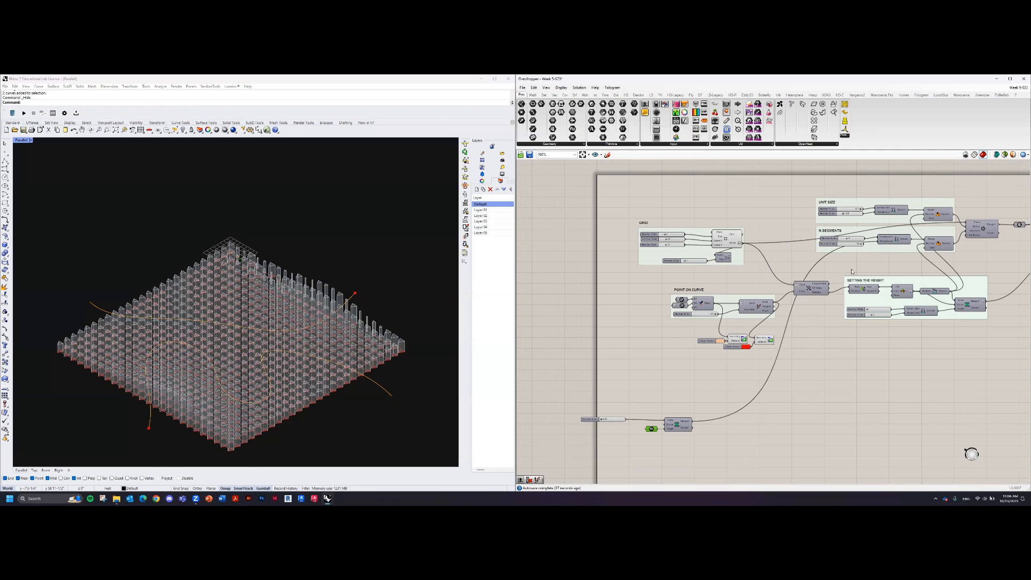
Test the remapped segment count by raising the new number slider to 0.83 and returning it to 0.00.
scroll(891, 302, "up", 2)
right_click_drag(829, 354, 979, 262)
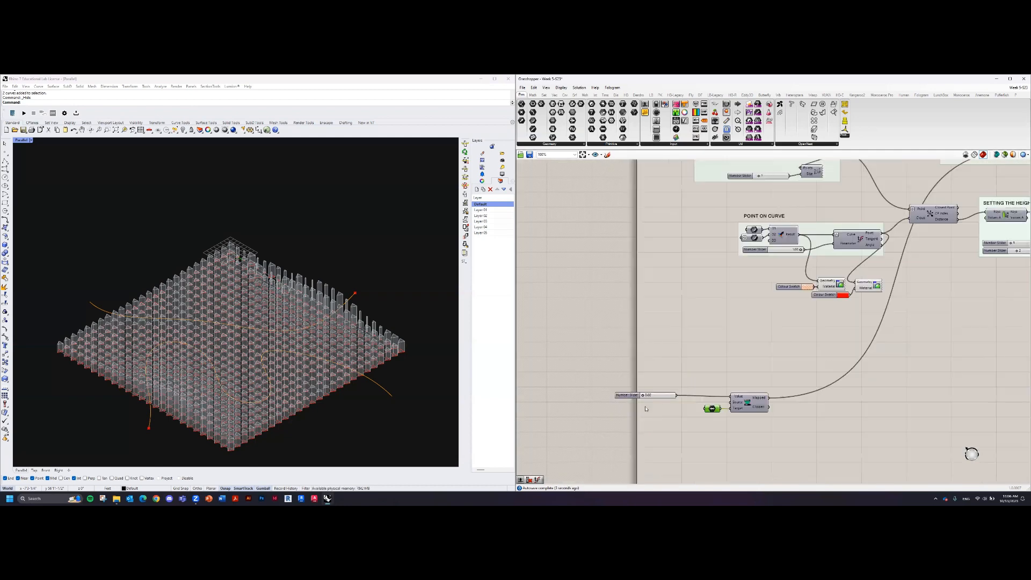
scroll(653, 399, "up", 5)
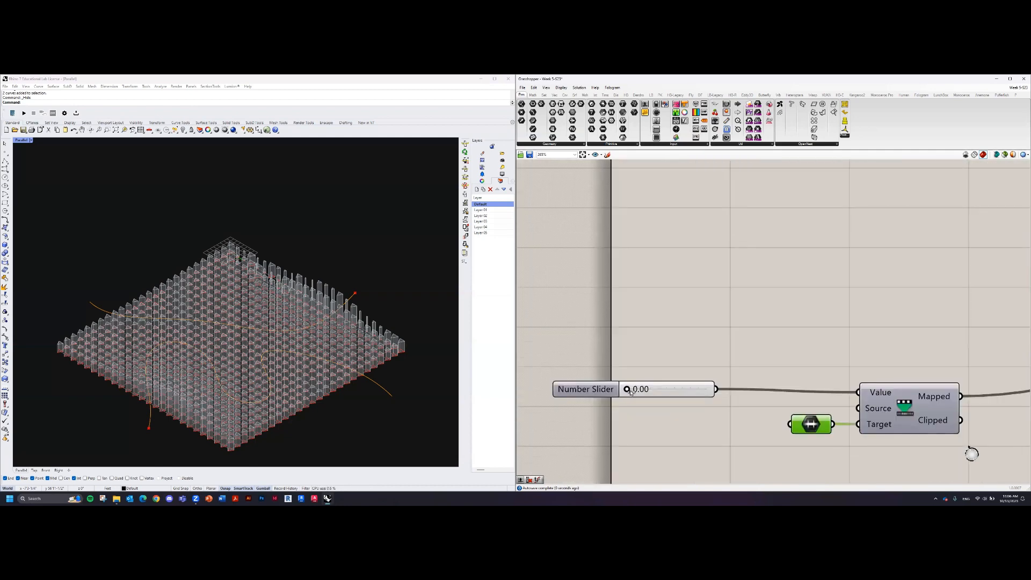
left_click_drag(628, 391, 693, 388)
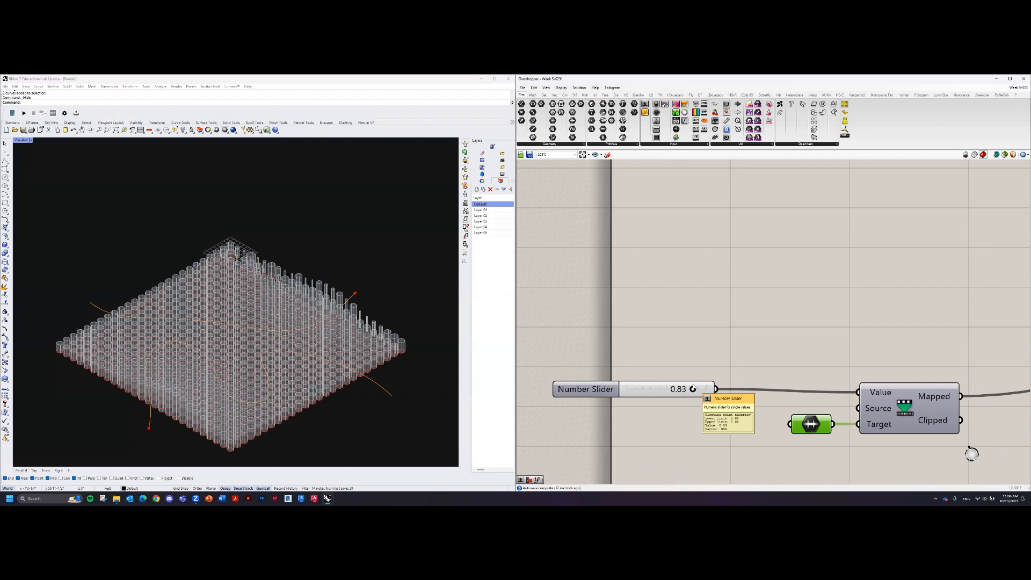
left_click(737, 361)
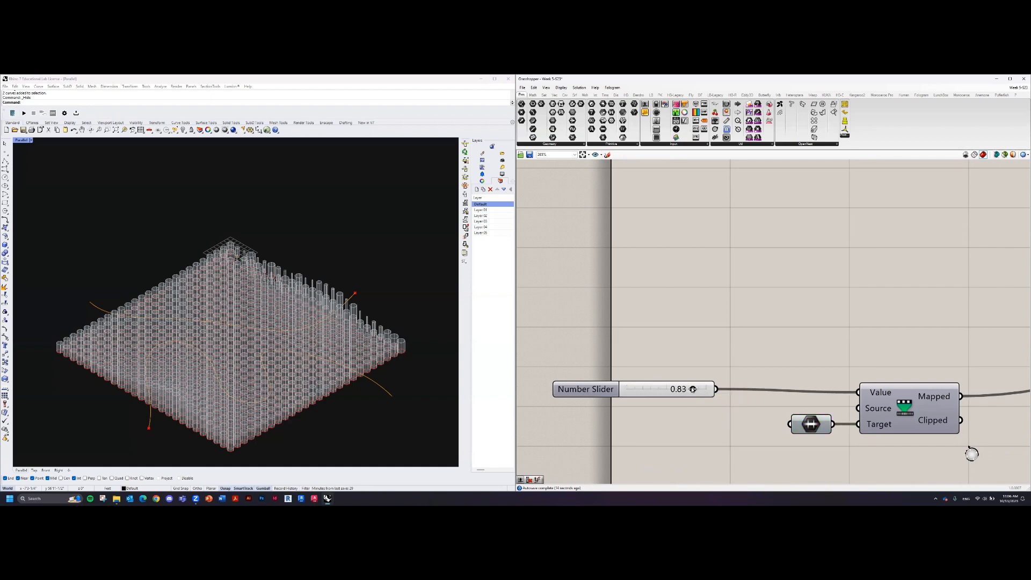
left_click_drag(636, 395, 618, 393)
Duplicate the Remap Numbers and its Domain parameter directly below the originals, keeping the number slider connected to the copy's Value input.
scroll(783, 377, "down", 5)
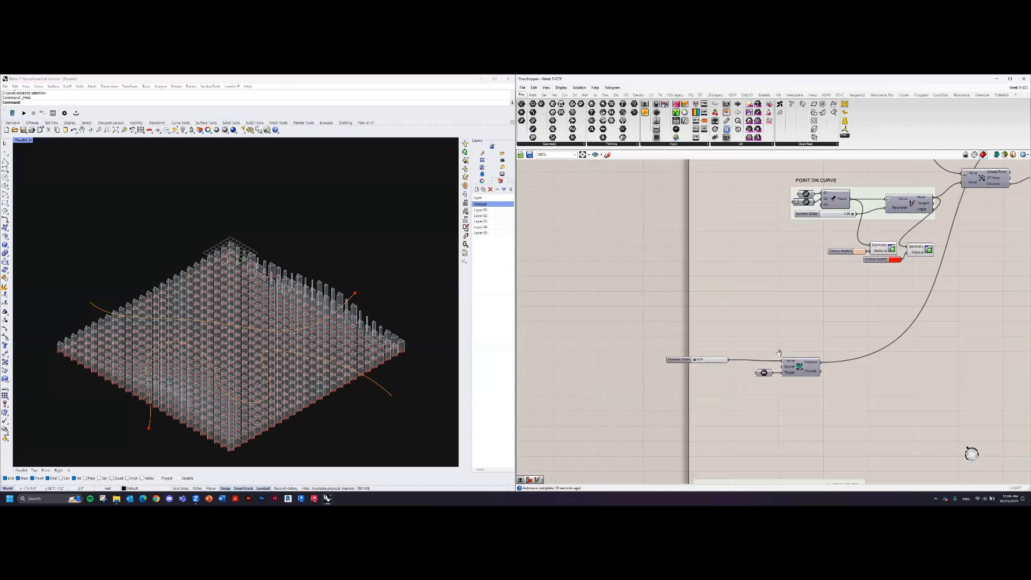
left_click_drag(716, 340, 827, 382)
right_click_drag(805, 370, 775, 358)
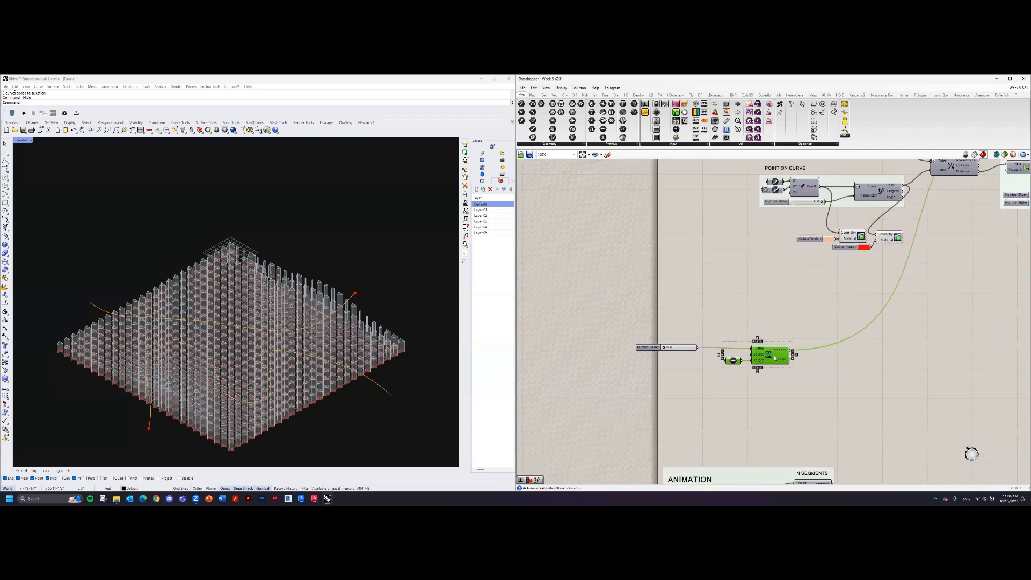
left_click_drag(775, 359, 774, 391, "alt")
scroll(821, 386, "up", 1)
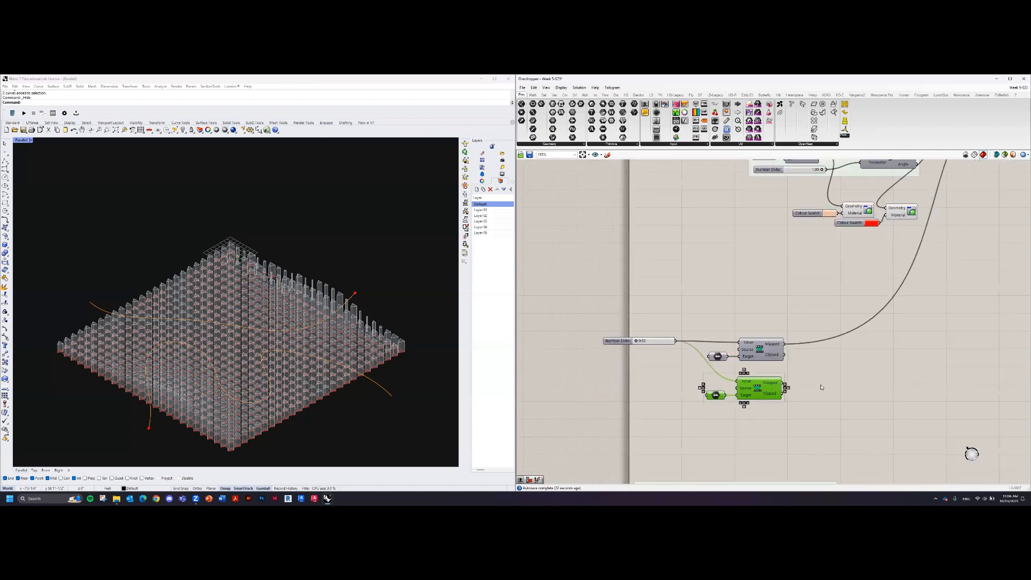
scroll(820, 386, "up", 1)
left_click(822, 387)
scroll(821, 386, "down", 2)
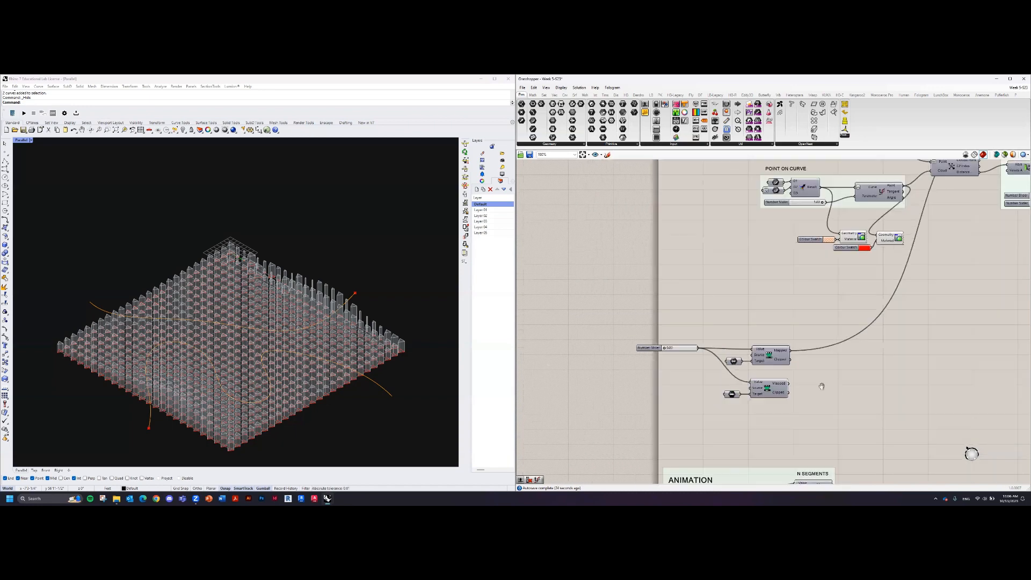
right_click_drag(767, 388, 687, 415)
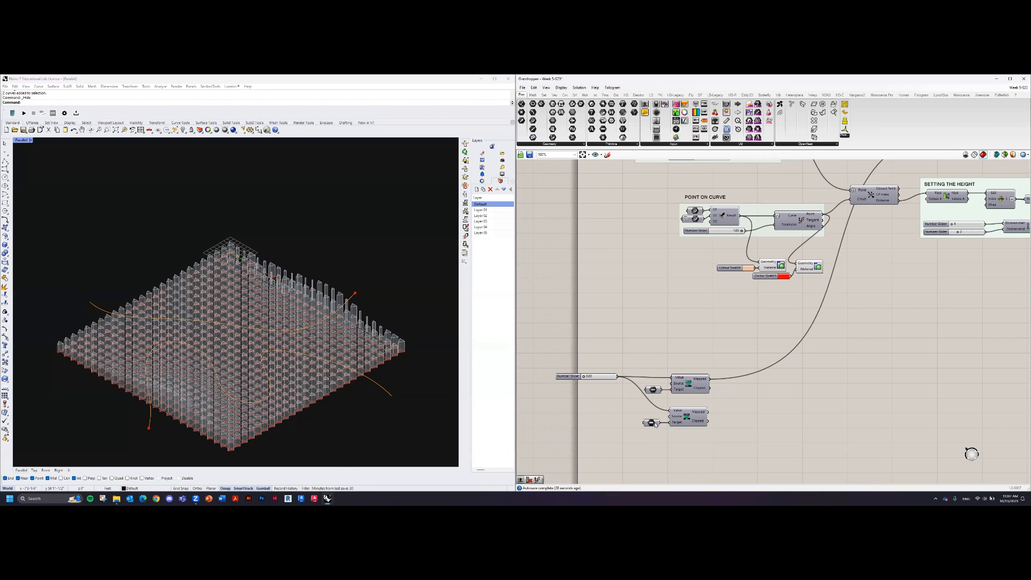
Set the copied Domain to 0 To 1 and connect the copied Remap Numbers' Mapped output to the Parameter input in Point on Curve.
scroll(661, 425, "up", 5)
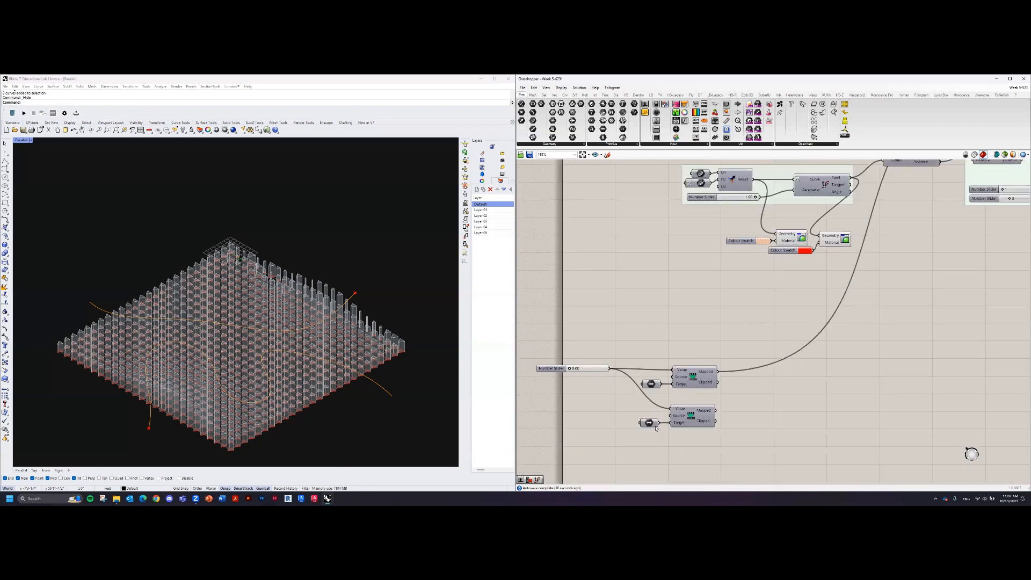
right_click(643, 421)
mouse_move(693, 444)
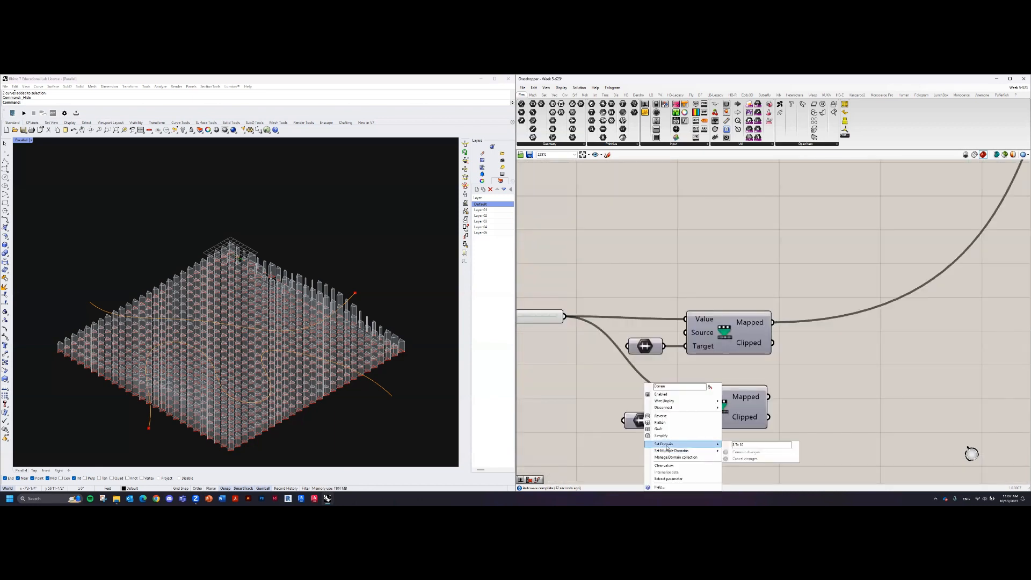
left_click_drag(751, 444, 718, 442)
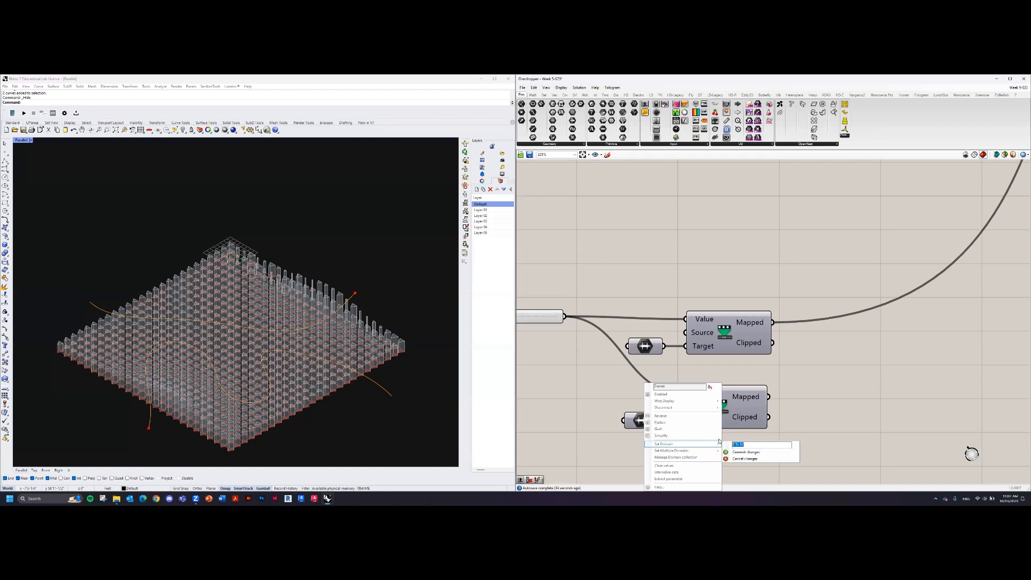
type("0 To")
left_click(738, 453)
scroll(687, 437, "down", 3)
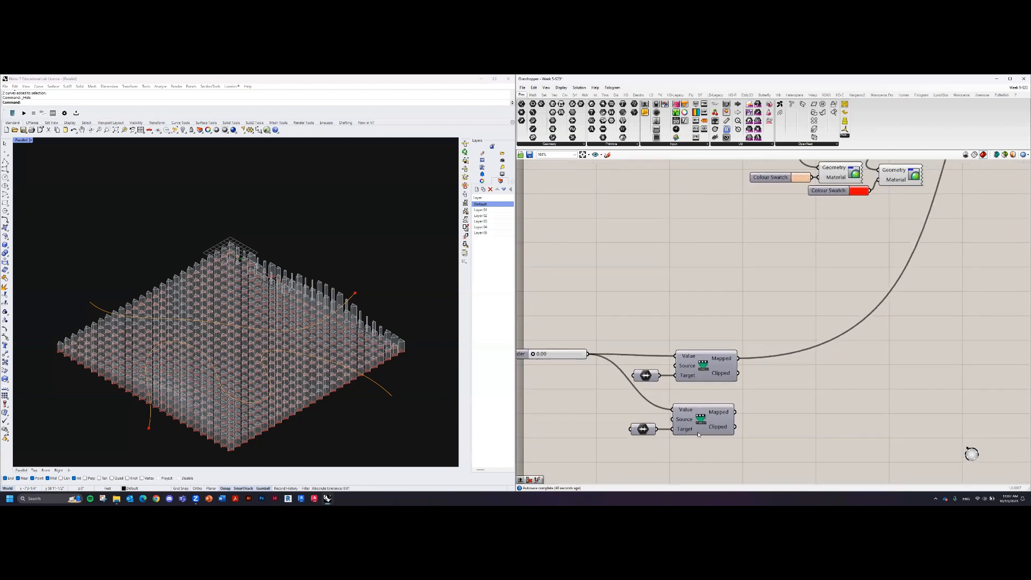
left_click_drag(735, 419, 813, 197)
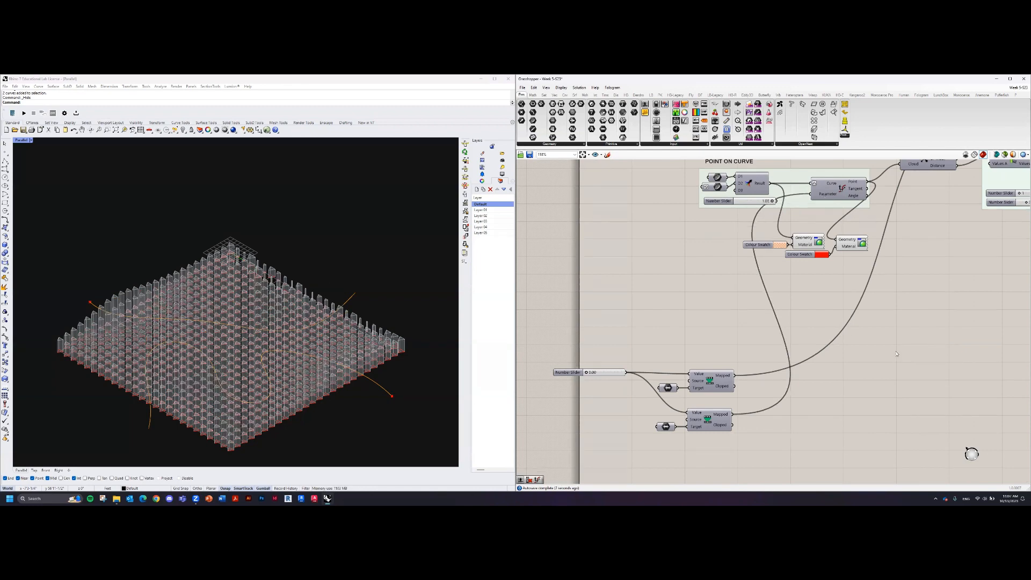
Duplicate the second Remap Numbers and its Domain below it to make a third pair driven by the same slider.
scroll(896, 354, "down", 2)
right_click_drag(850, 277, 774, 406)
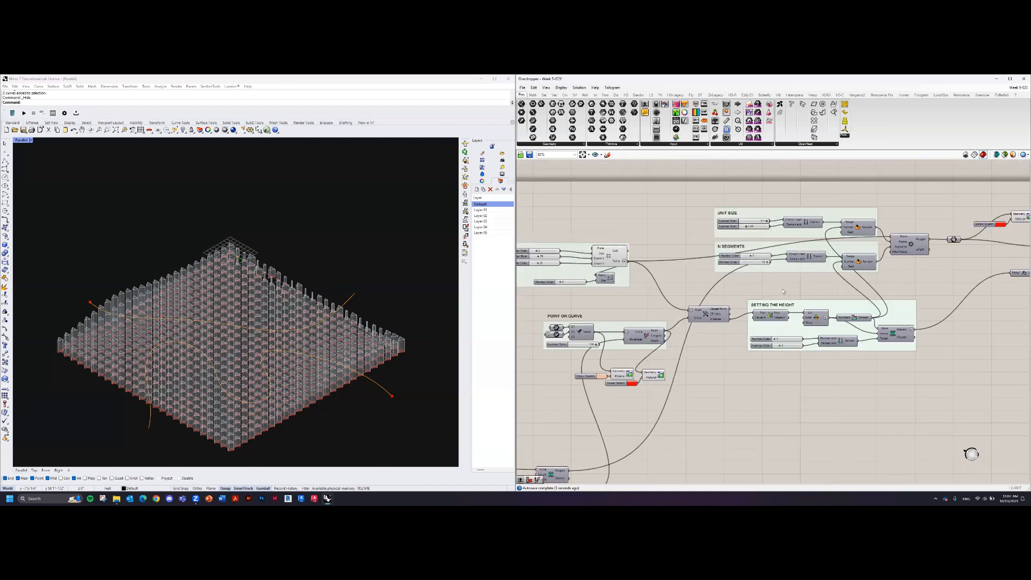
scroll(755, 227, "up", 4)
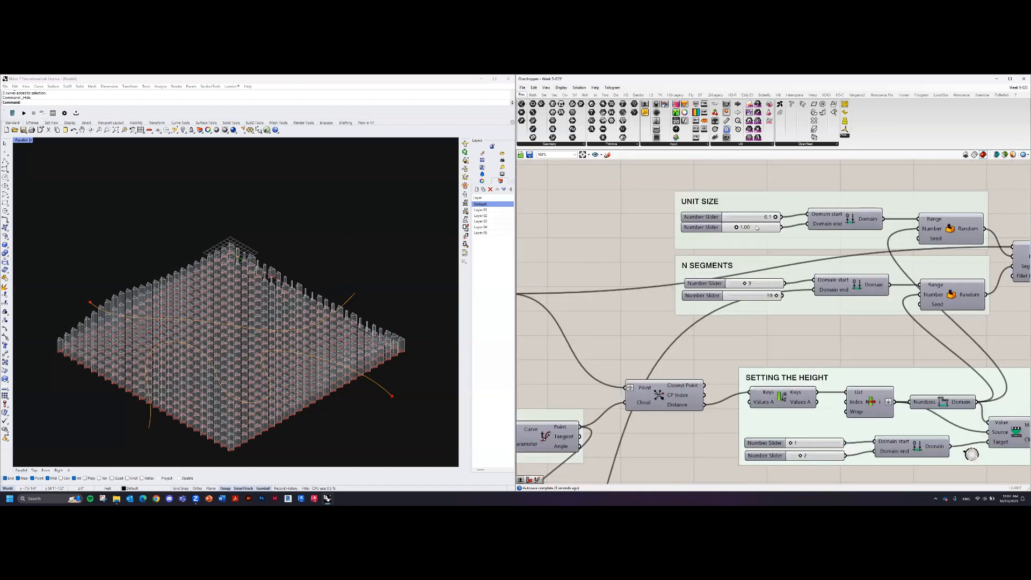
scroll(756, 228, "down", 4)
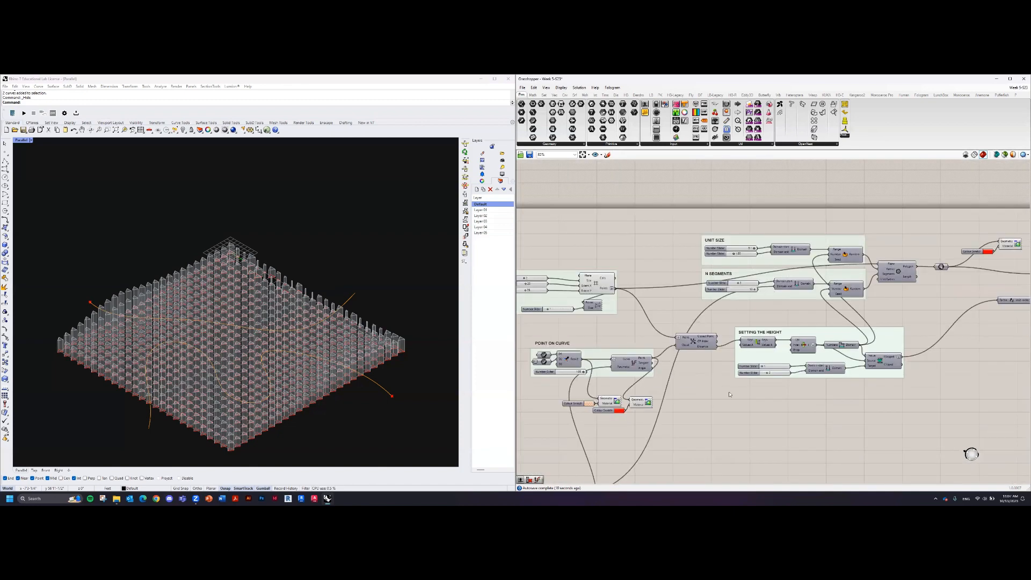
right_click_drag(689, 421, 734, 401)
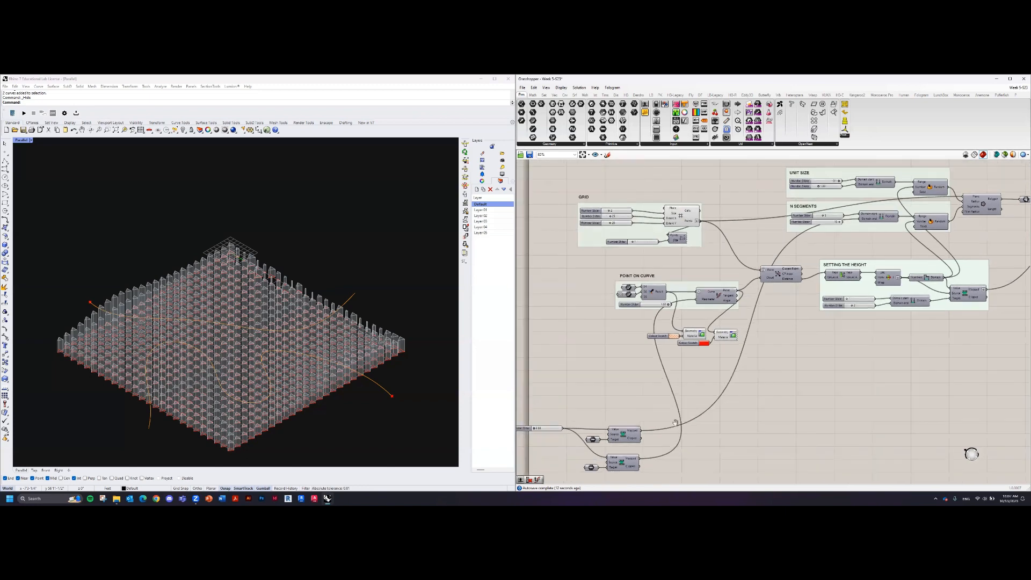
right_click_drag(676, 422, 714, 357)
scroll(656, 354, "up", 4)
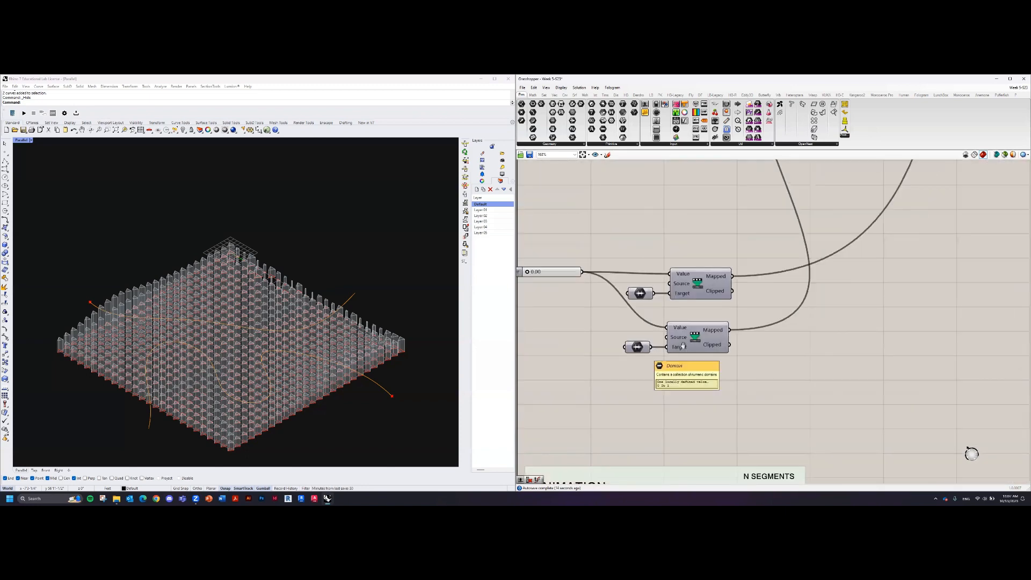
left_click_drag(766, 361, 660, 401)
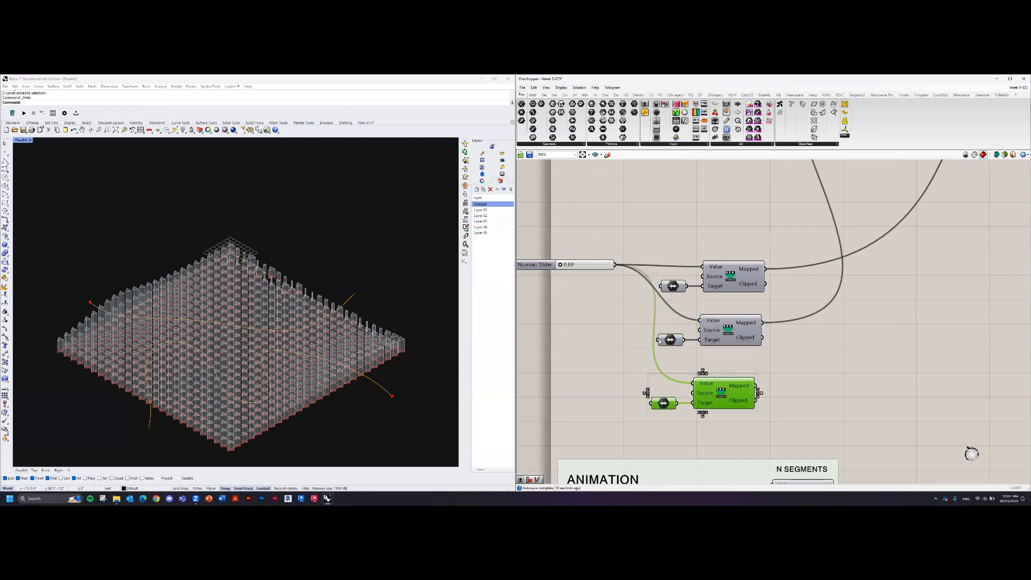
Set the Domain feeding the third Remap Numbers to 0.1 To 1.
left_click(669, 406)
right_click(668, 409)
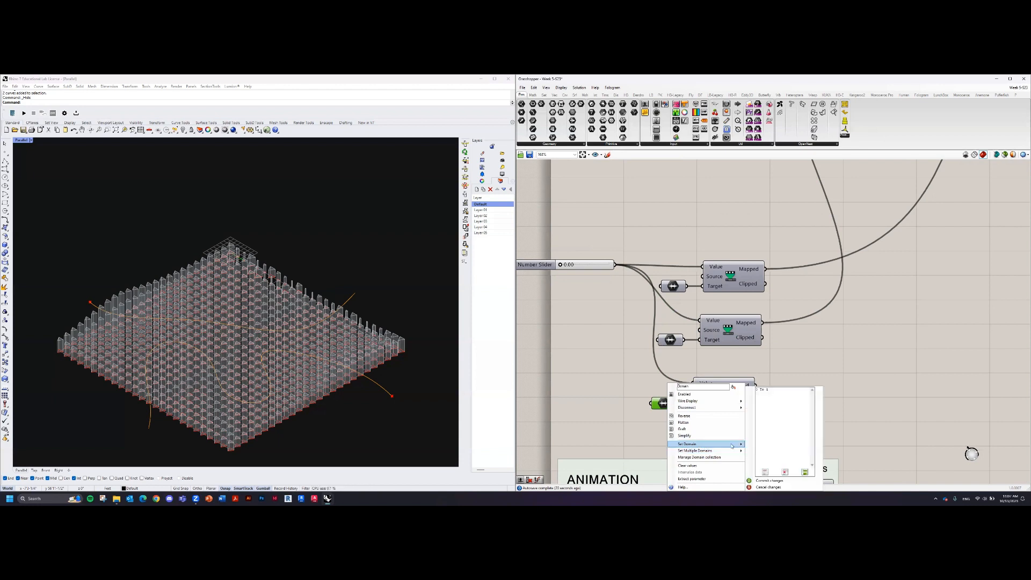
mouse_move(731, 446)
left_click(767, 444)
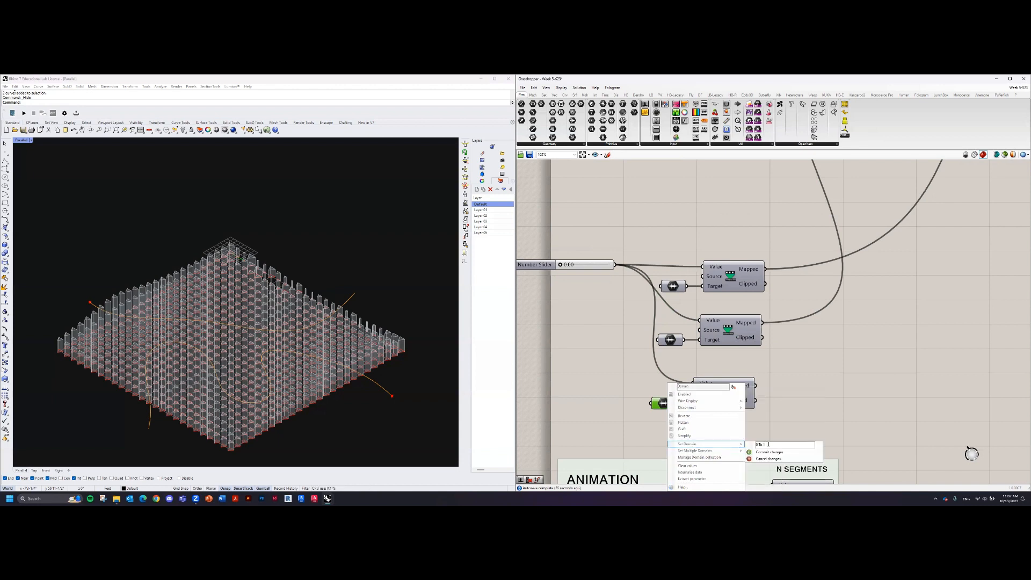
key("BackSpace")
type(".1")
key("Return")
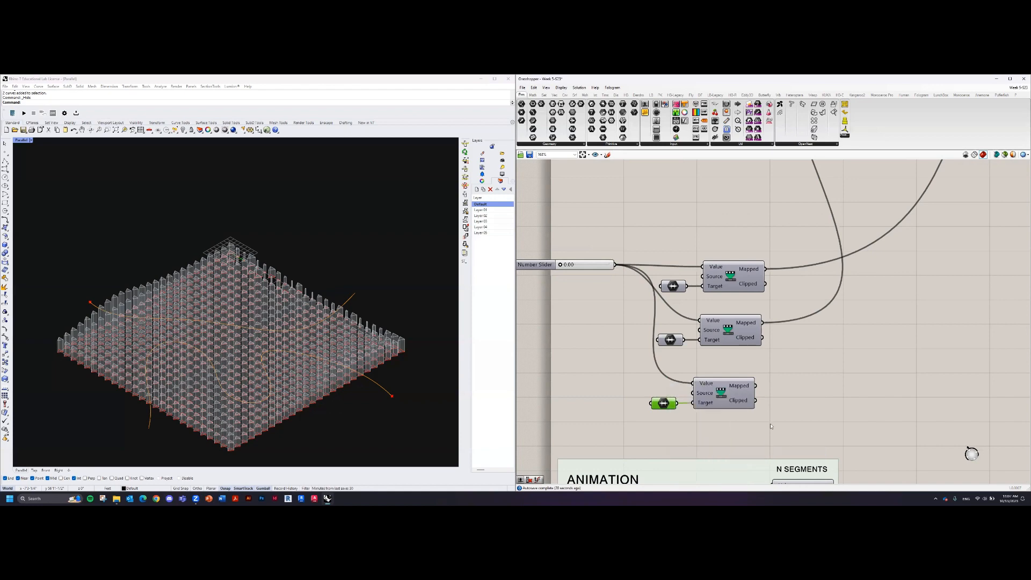
Connect the third Remap Numbers' Mapped output to the Domain end input in the Unit Size group, replacing its slider connection.
scroll(773, 419, "down", 2)
scroll(773, 419, "down", 2)
scroll(692, 442, "down", 2)
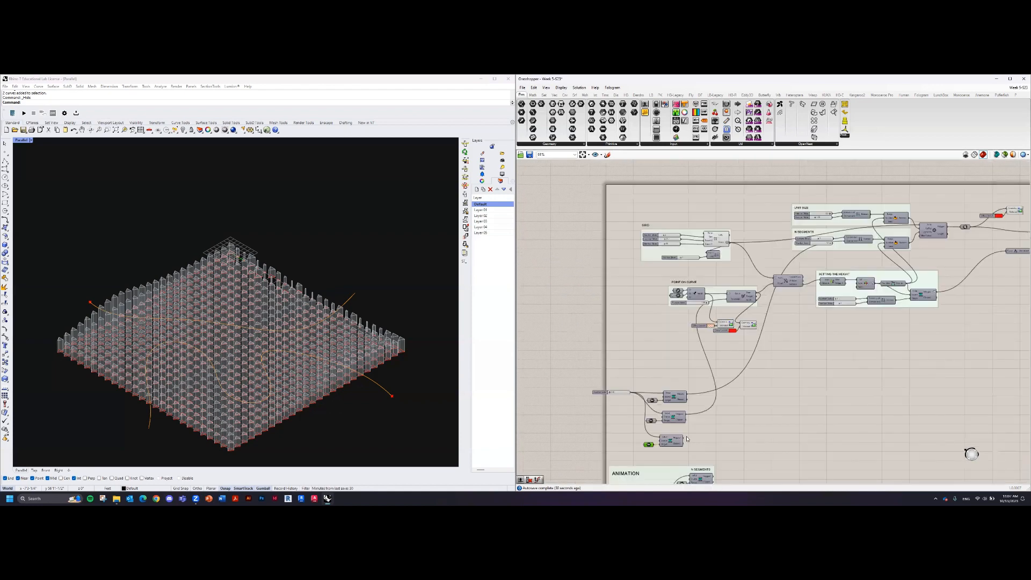
left_click_drag(686, 442, 847, 217)
scroll(847, 218, "up", 1)
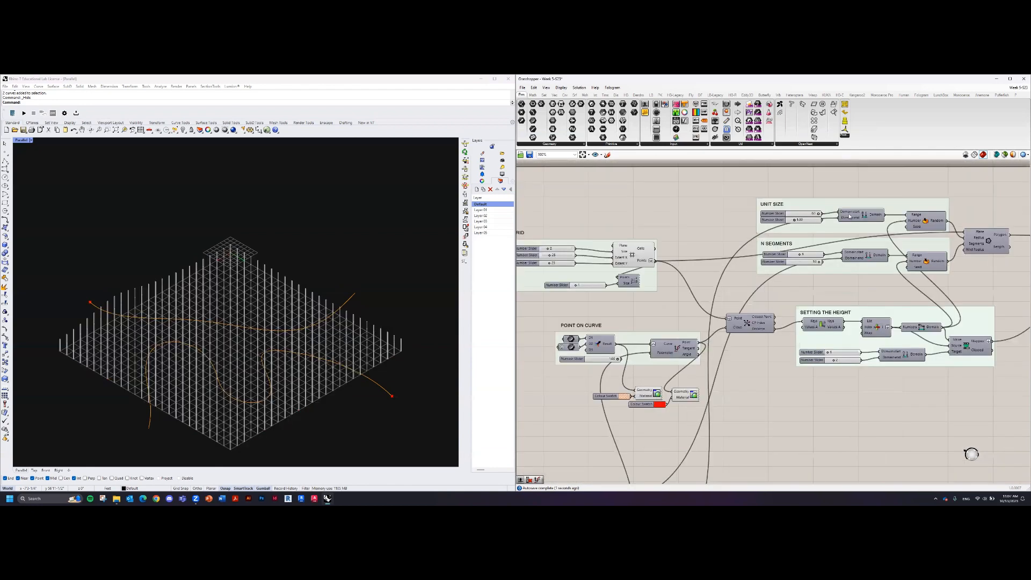
scroll(873, 272, "down", 2)
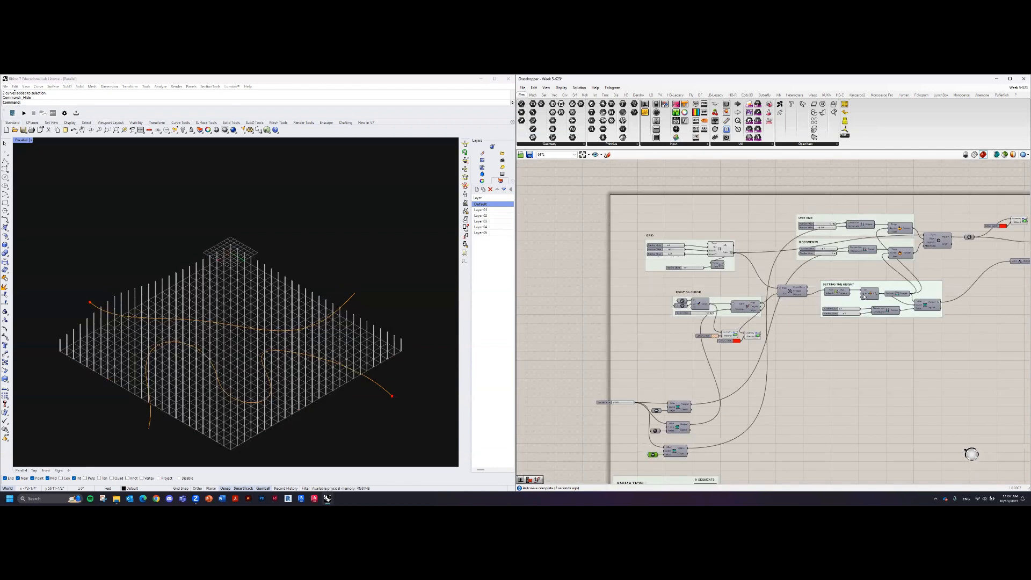
Move the animation number slider down level with the middle Remap Numbers.
right_click_drag(648, 402, 632, 365)
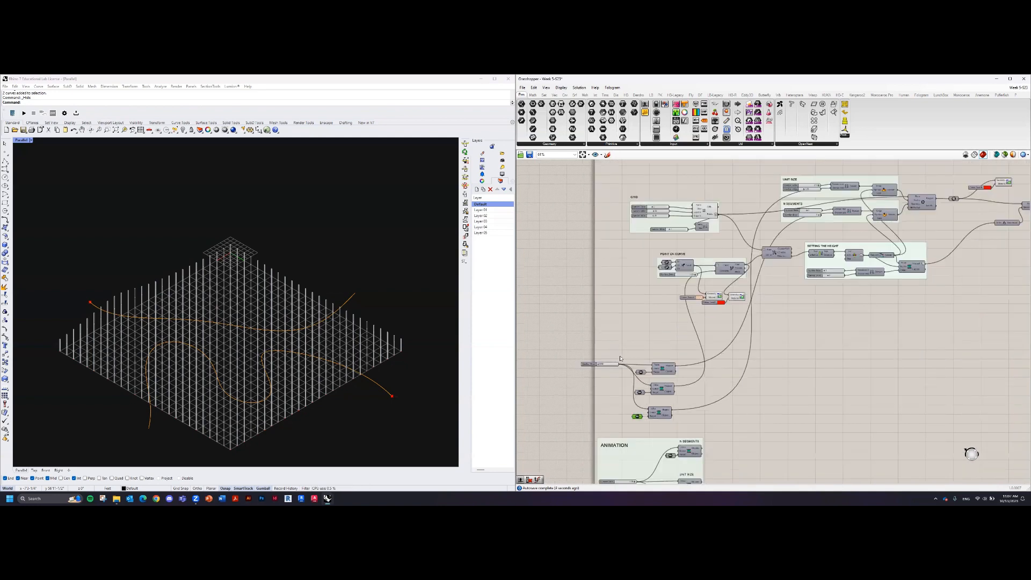
scroll(606, 415, "up", 3)
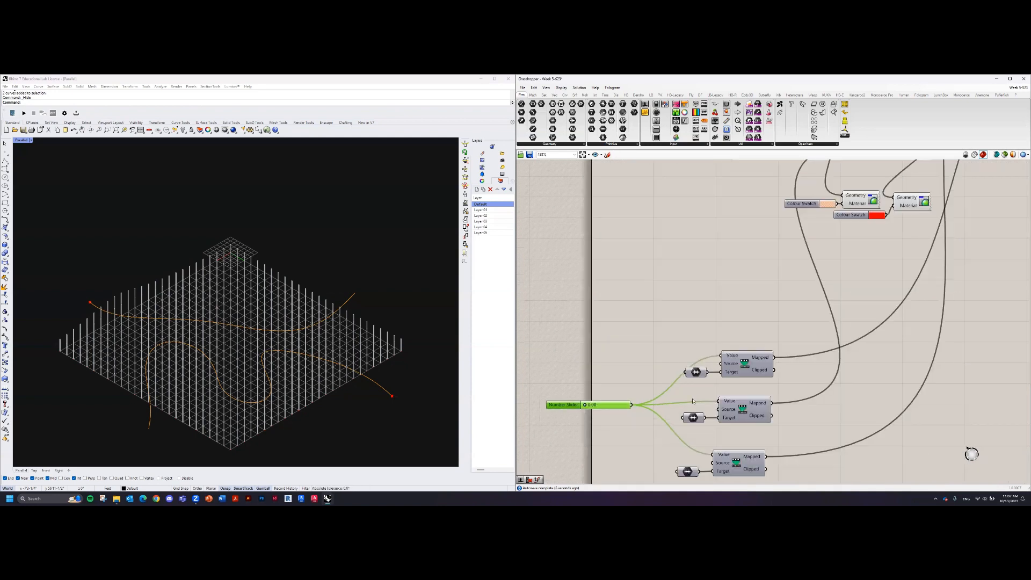
scroll(698, 398, "down", 2)
scroll(780, 253, "down", 2)
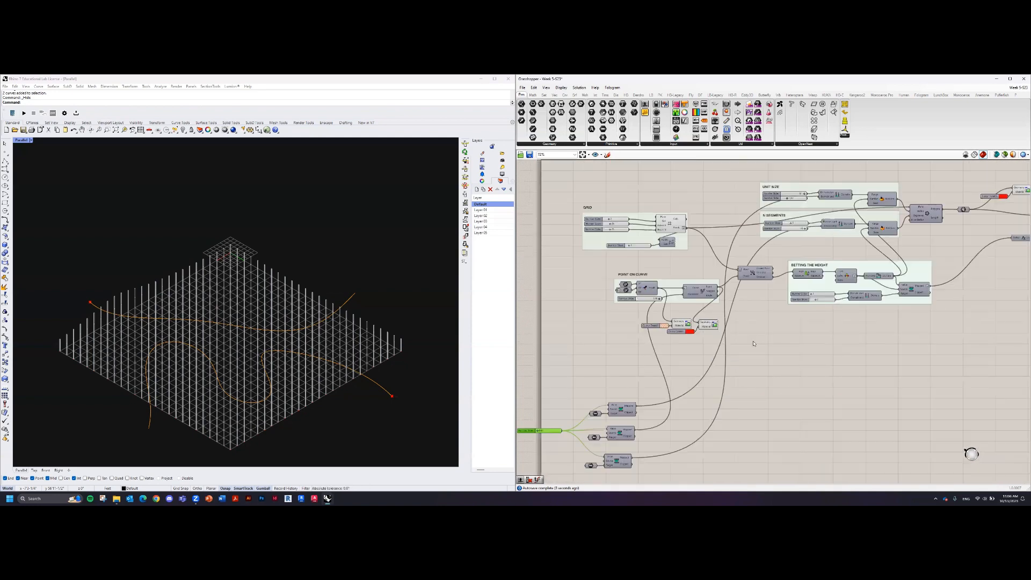
Test all three remapped parameters by sweeping the number slider up to 0.97 and returning it to 0.00.
right_click_drag(782, 383, 896, 330)
scroll(624, 401, "up", 5)
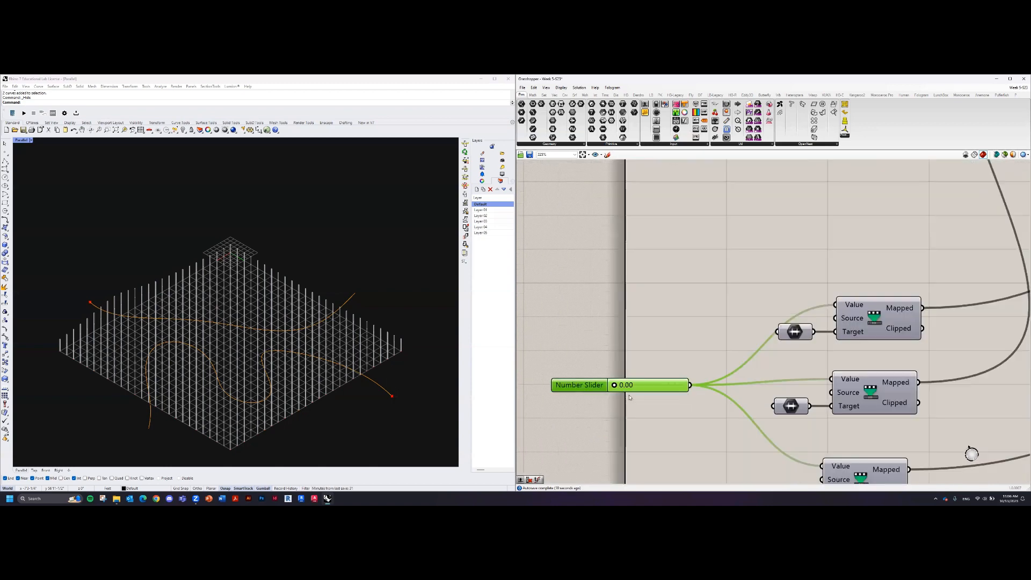
scroll(614, 391, "up", 2)
left_click_drag(614, 385, 747, 383)
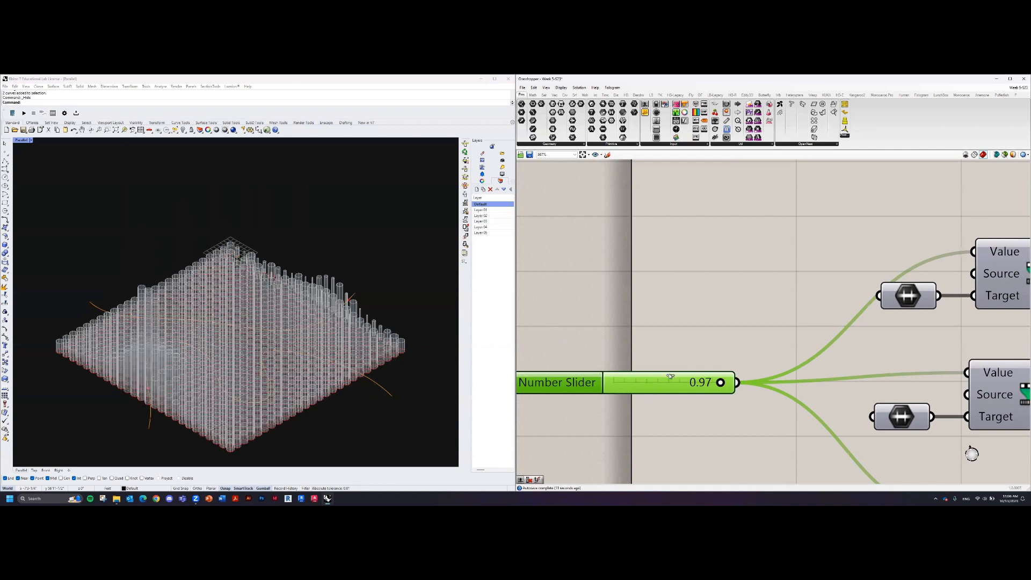
scroll(712, 352, "down", 4)
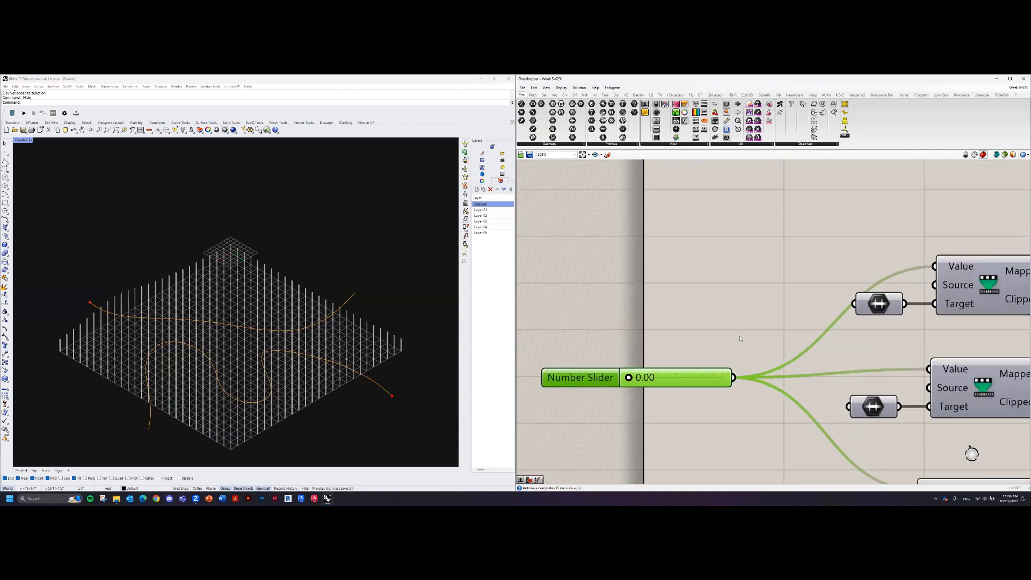
Shift the three Remap Numbers and Domain pairs farther from the slider and even out their vertical spacing.
right_click_drag(762, 353, 696, 297)
left_click(696, 301)
scroll(696, 299, "down", 1)
left_click_drag(827, 401, 700, 239)
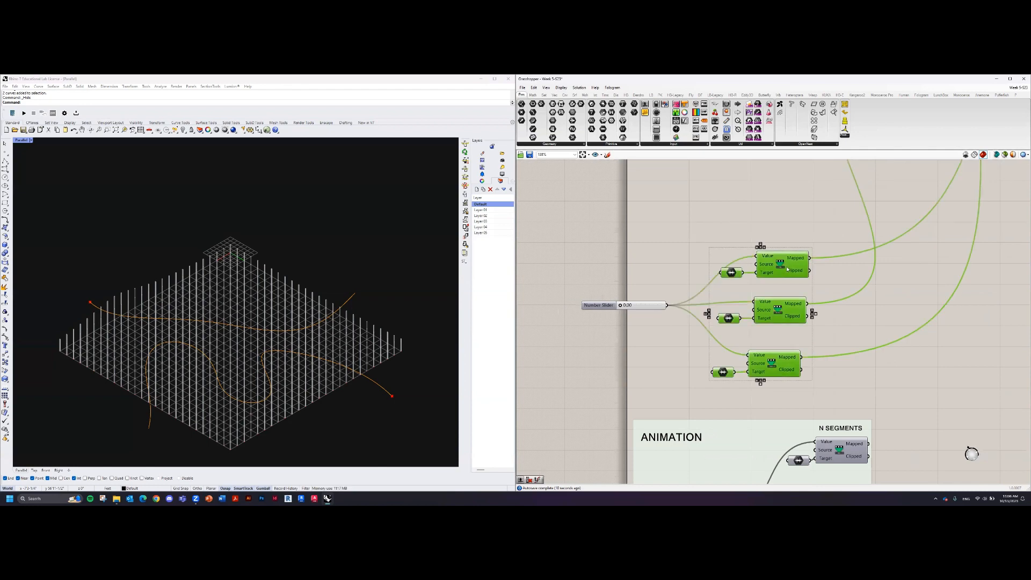
left_click_drag(800, 274, 834, 280)
left_click(834, 279)
left_click_drag(742, 296, 854, 334)
left_click_drag(815, 305, 808, 311)
Compare the three new remap pairs with the N Segments, Unit Size and Pt on Crv remaps in the Animation group.
right_click_drag(906, 401, 854, 290)
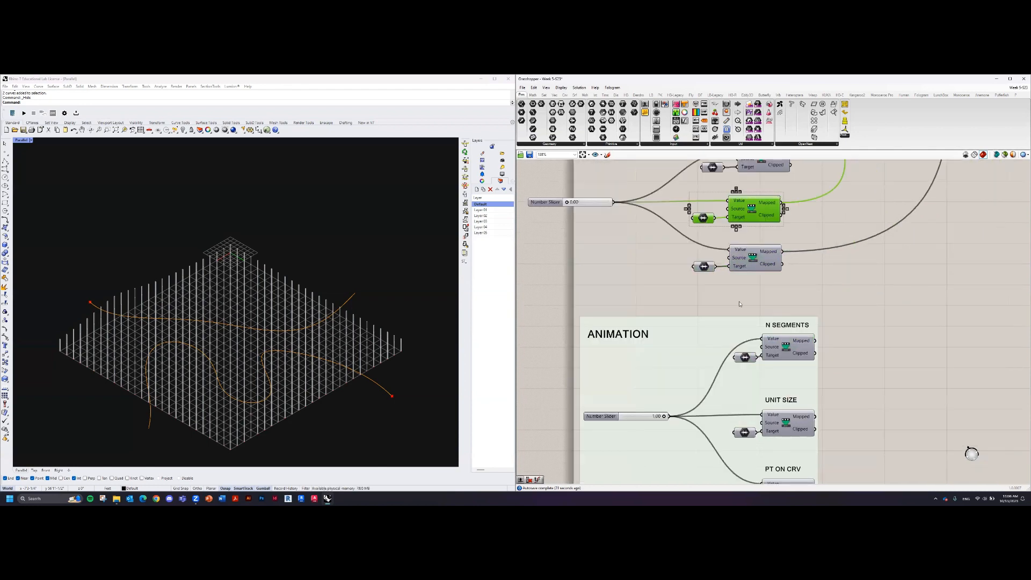
right_click_drag(695, 349, 695, 290)
right_click_drag(779, 264, 774, 282)
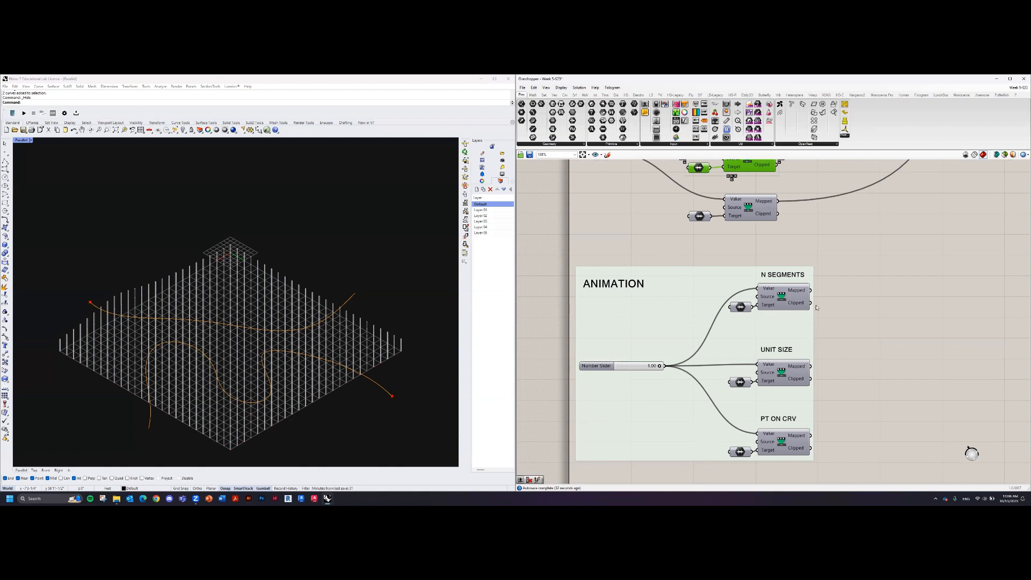
right_click_drag(816, 307, 857, 365)
right_click_drag(831, 263, 840, 319)
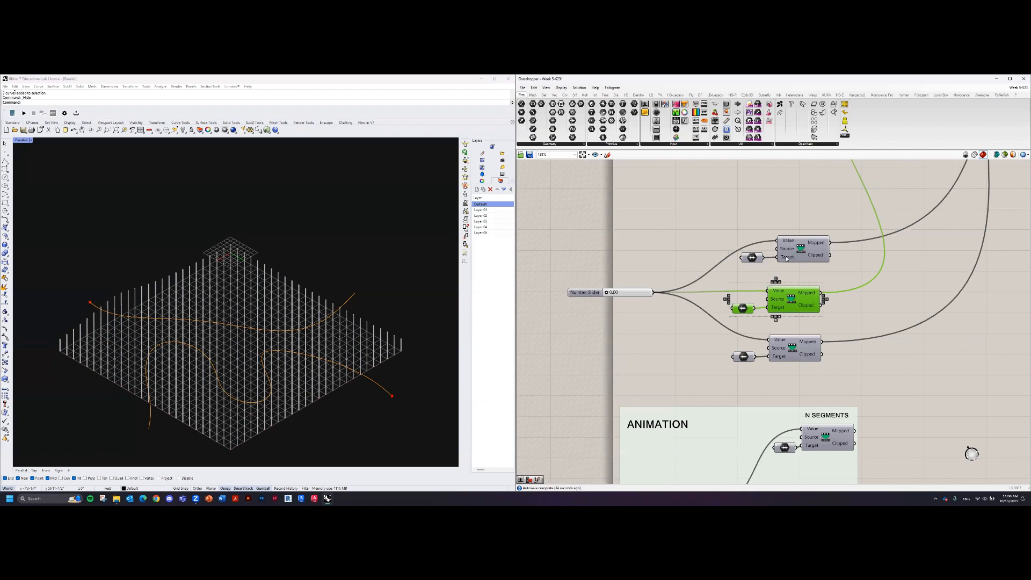
left_click(898, 272)
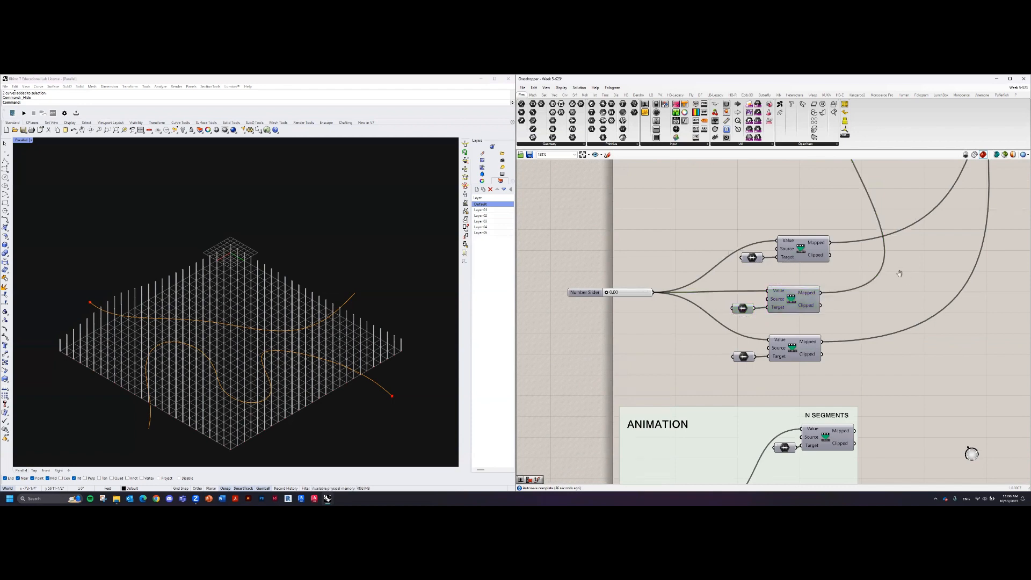
Check the target domain assigned to the uppermost Remap Numbers component.
right_click_drag(773, 268, 753, 288)
scroll(752, 288, "up", 3)
scroll(738, 283, "down", 2)
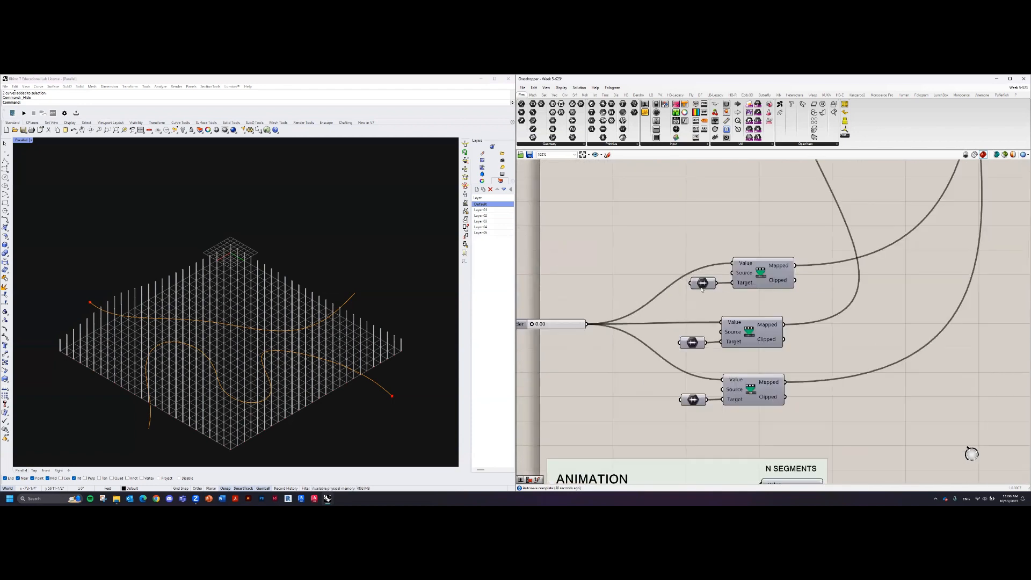
mouse_move(709, 288)
right_click(709, 286)
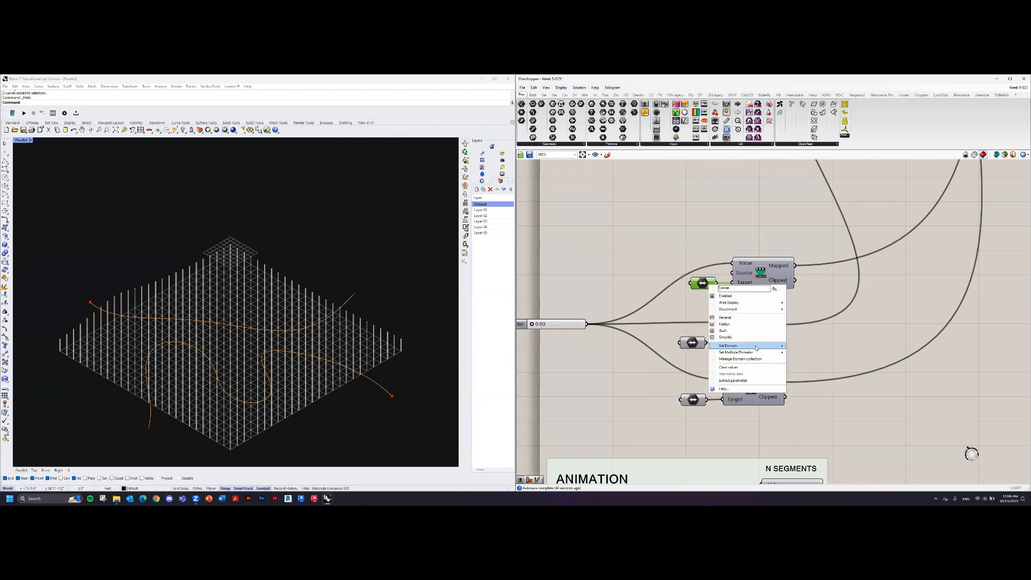
mouse_move(765, 347)
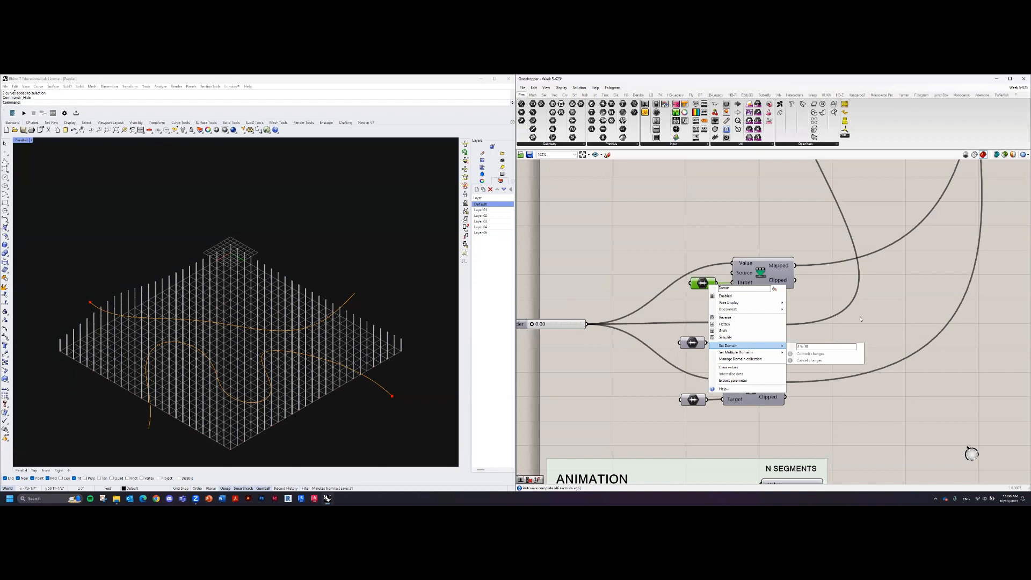
left_click(861, 319)
Rename the number slider feeding the three Remap Numbers components as ANIMATION SLIDER.
right_click_drag(755, 352, 832, 352)
right_click_drag(649, 335, 702, 336)
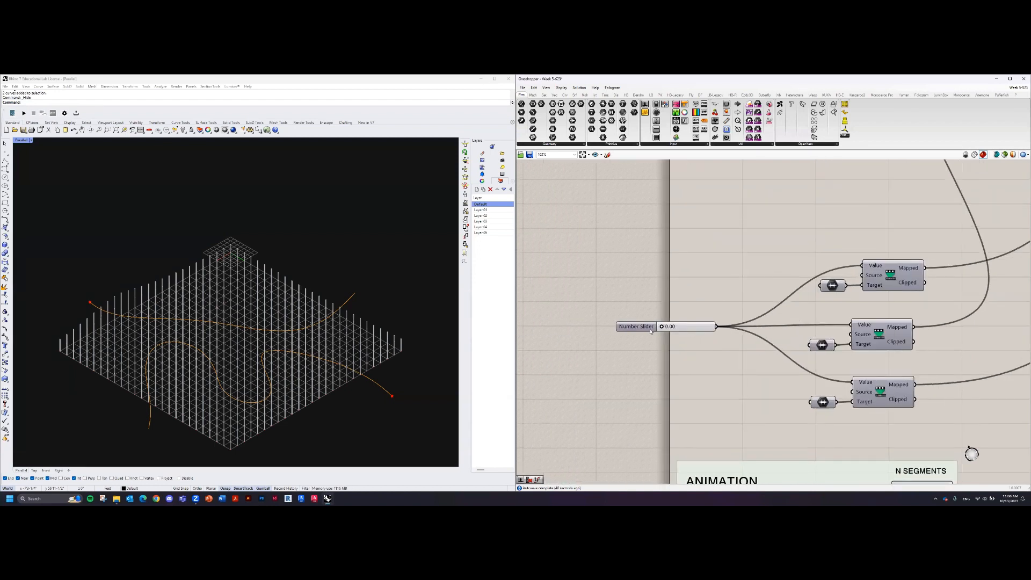
left_click(646, 330)
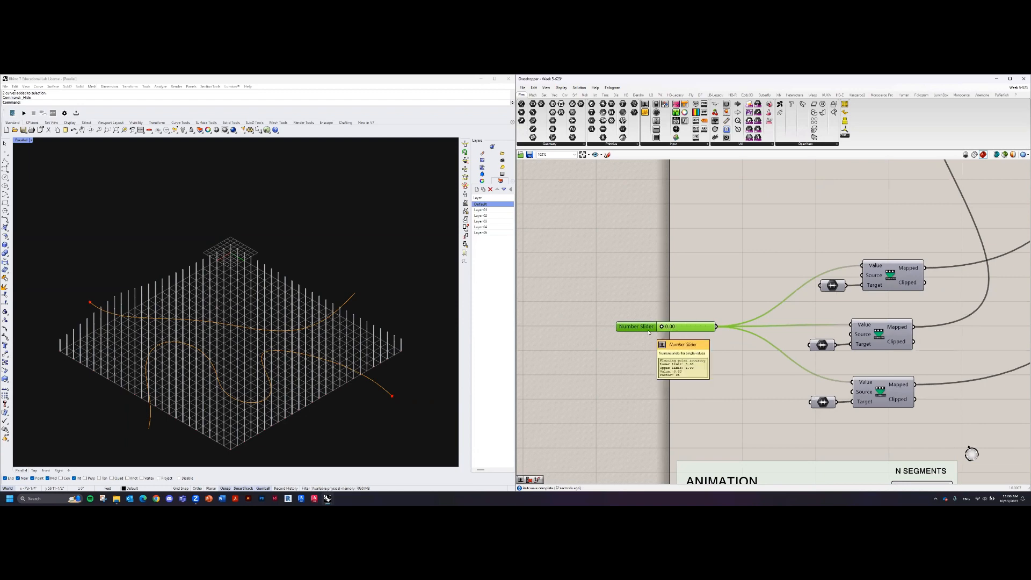
right_click(646, 329)
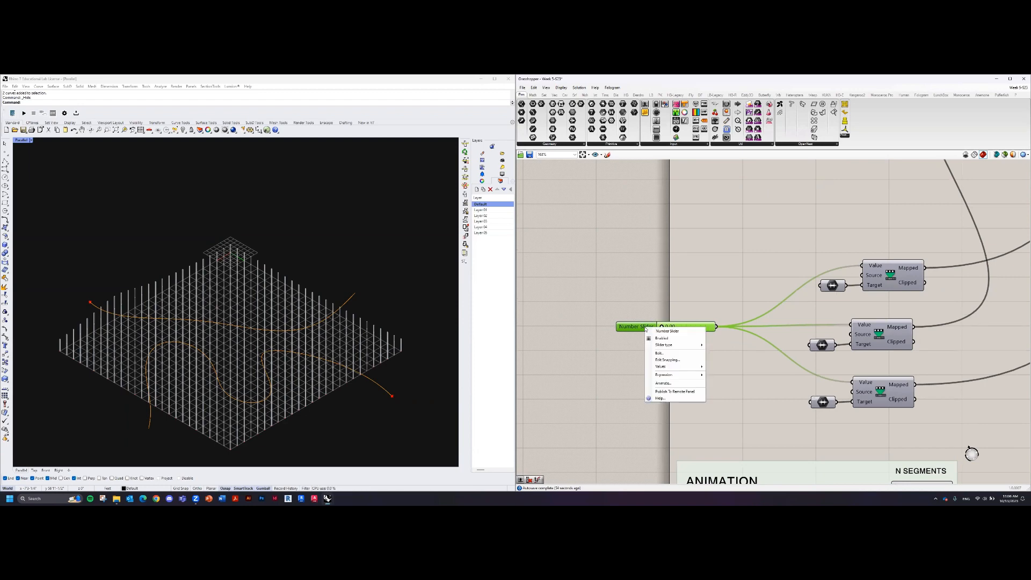
left_click_drag(683, 331, 639, 326)
type("ANIMATION SLIDER")
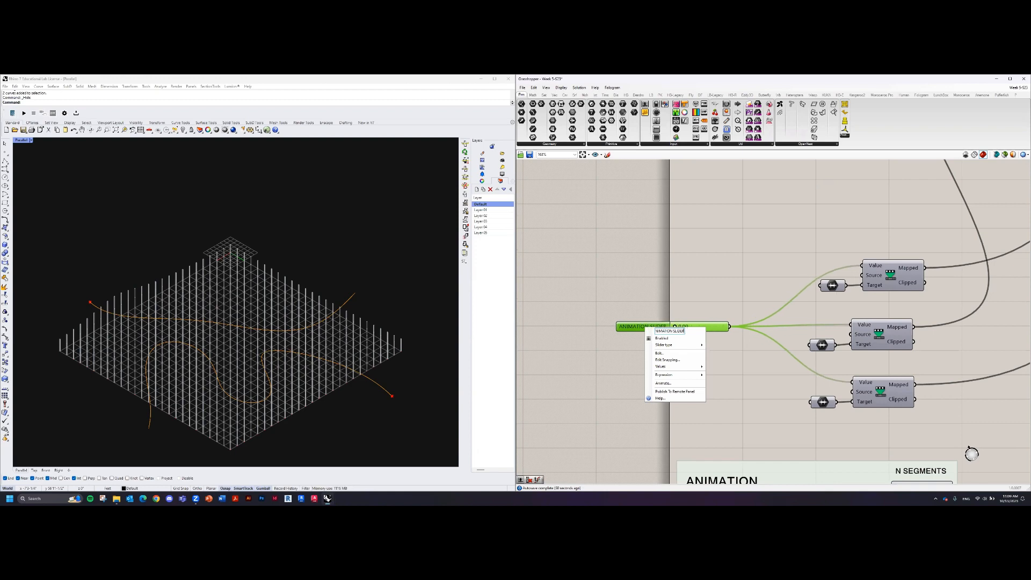
key("Return")
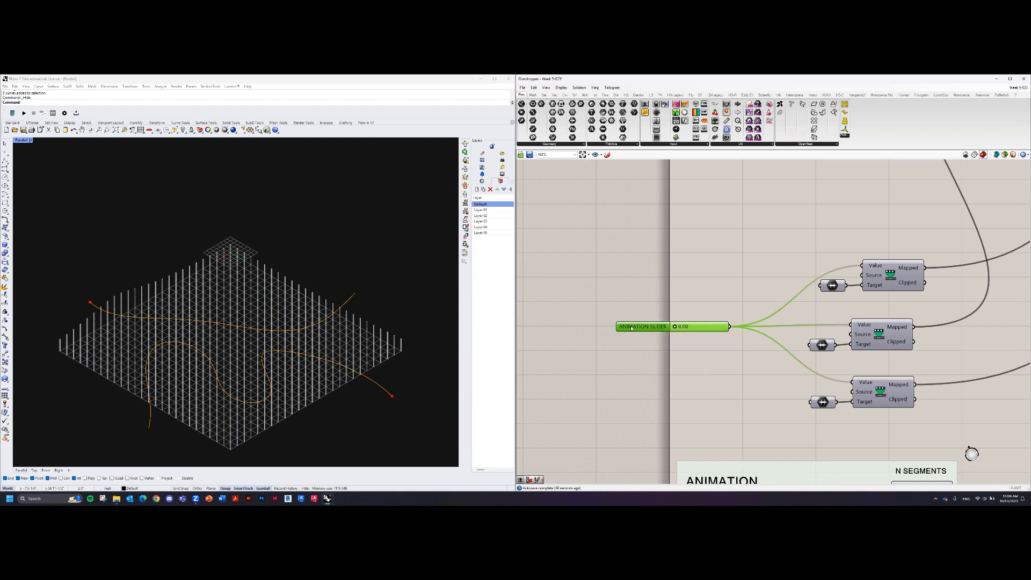
Start animating the slider and set its output to a new folder named ANIMATION inside the desktop's U-MIAMI folder.
scroll(631, 328, "up", 1)
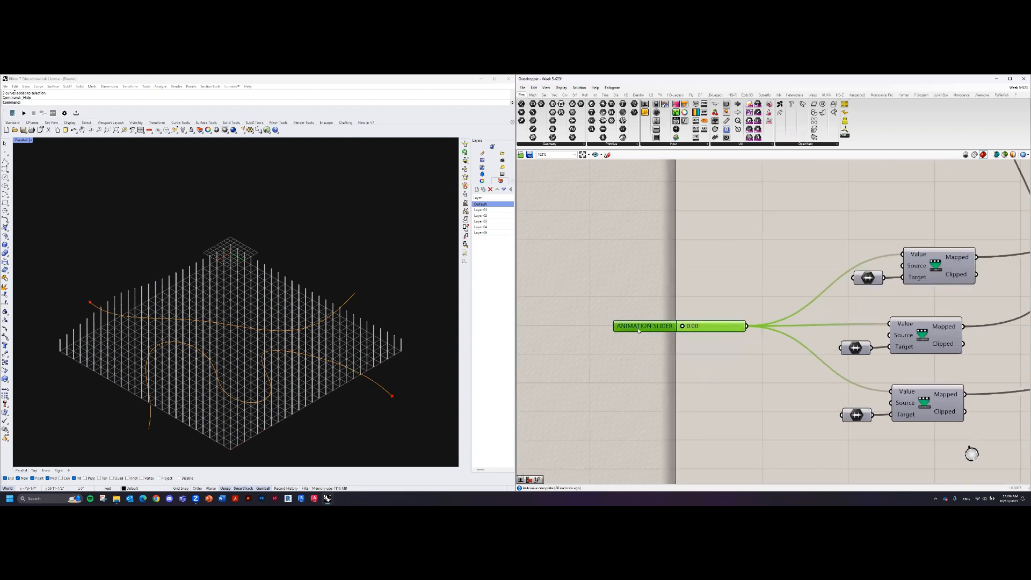
right_click(668, 328)
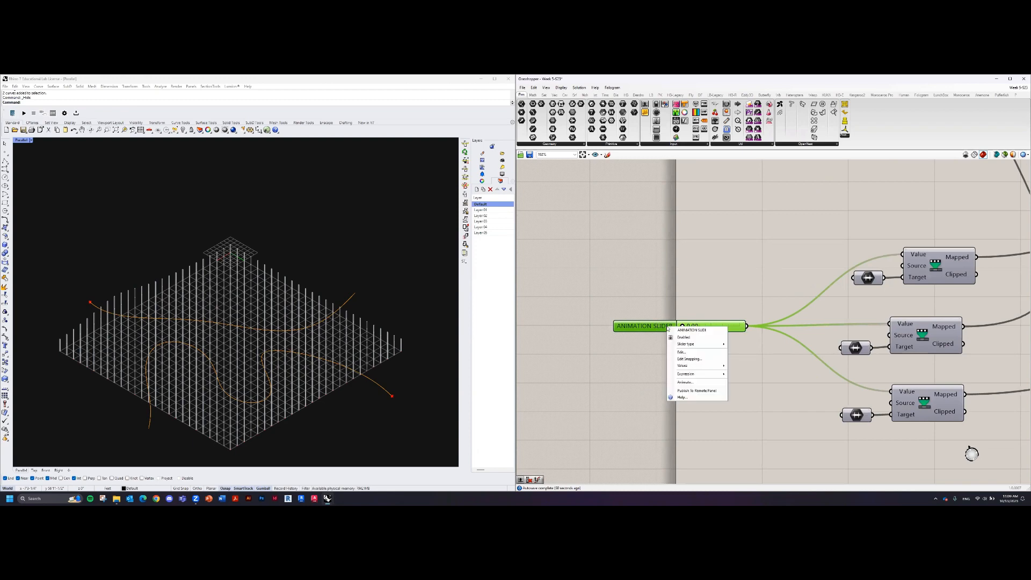
left_click(689, 382)
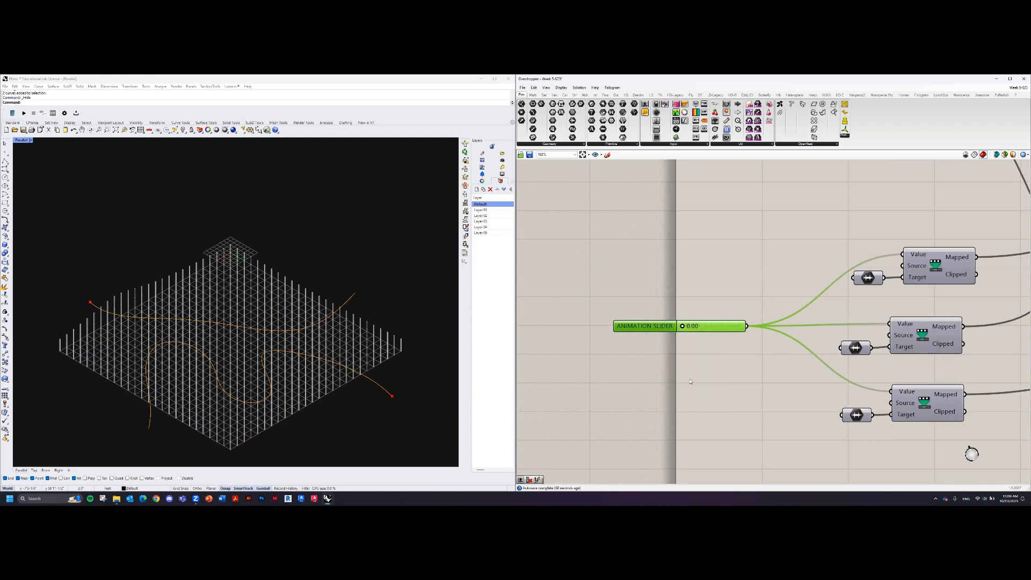
left_click_drag(687, 278, 582, 245)
left_click(681, 248)
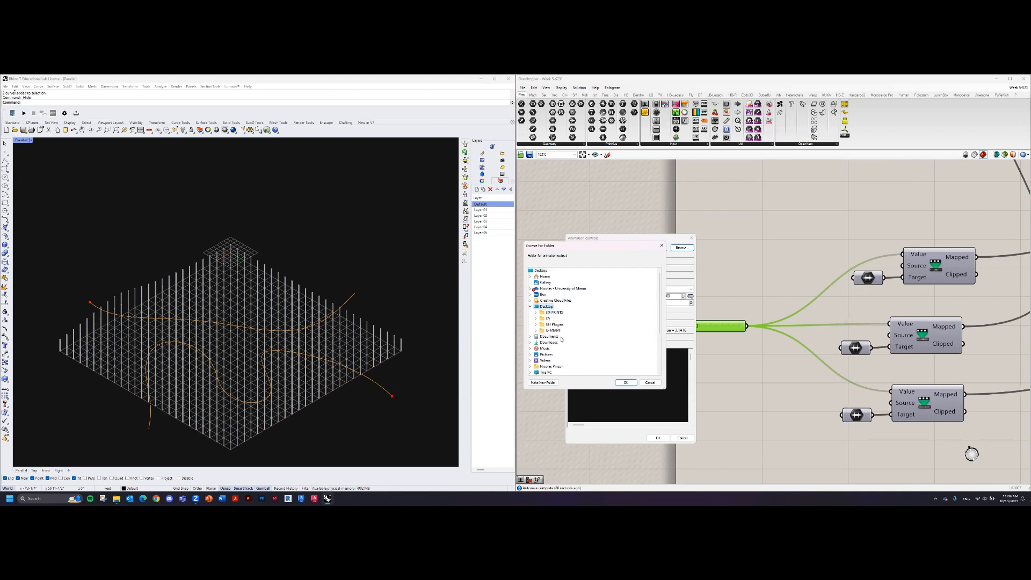
double_click(553, 331)
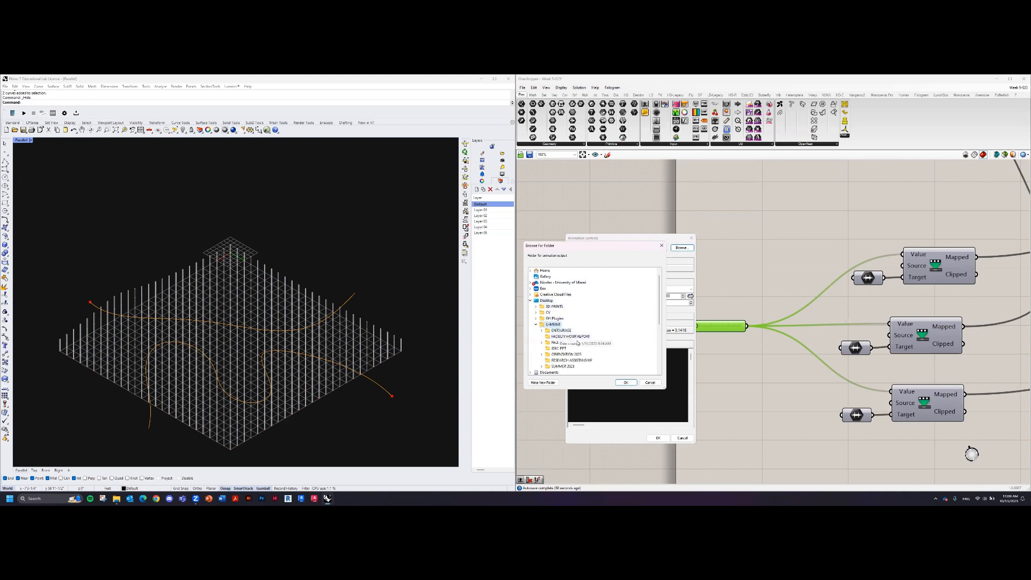
left_click(544, 382)
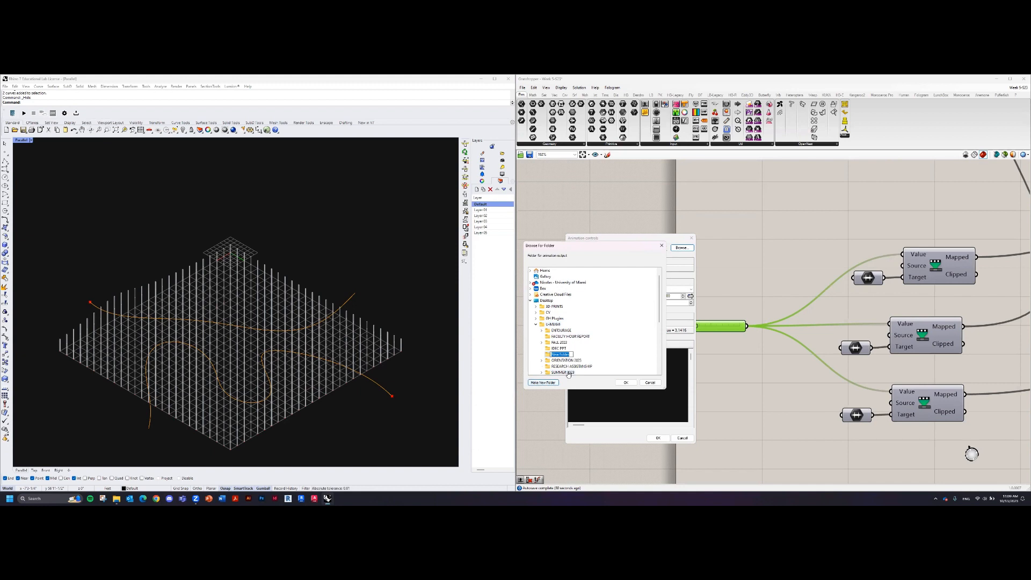
type("ANIMATION")
key("Return")
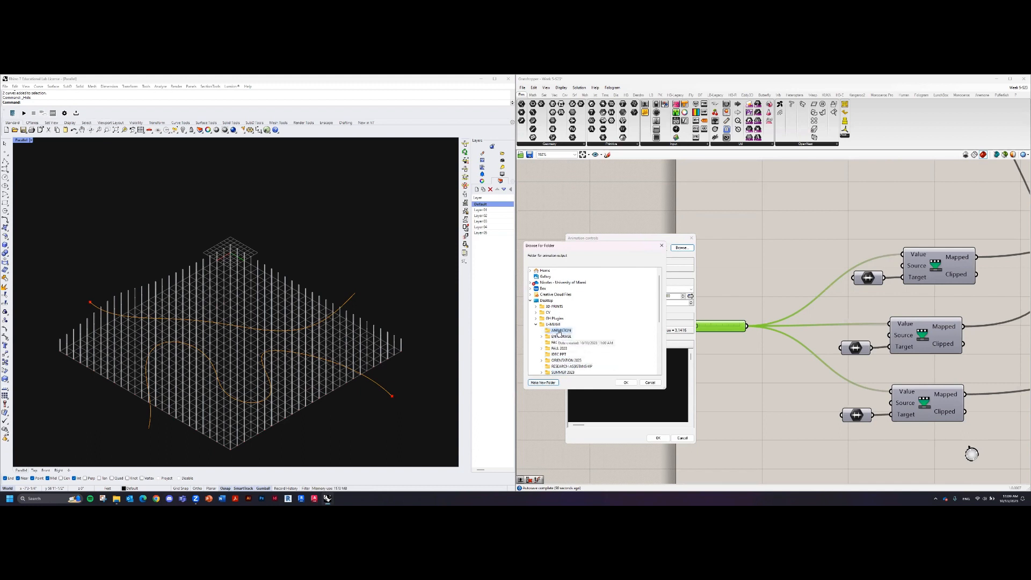
left_click(626, 383)
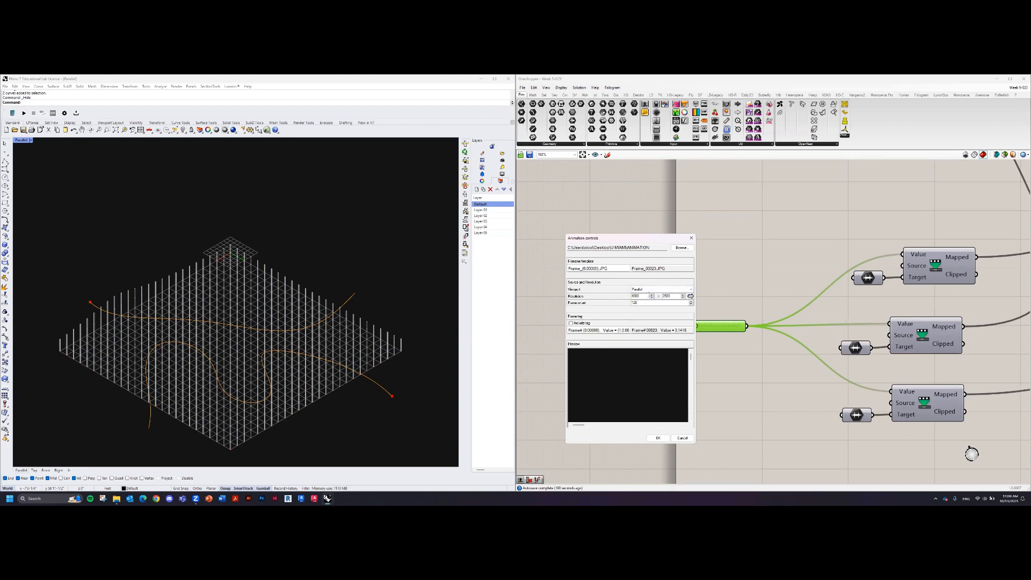
Set the animation resolution to 1000 by 750 and generate the frames.
left_click_drag(643, 296, 610, 295)
left_click(645, 295)
type("1000")
key("Tab")
type("1")
left_click(660, 439)
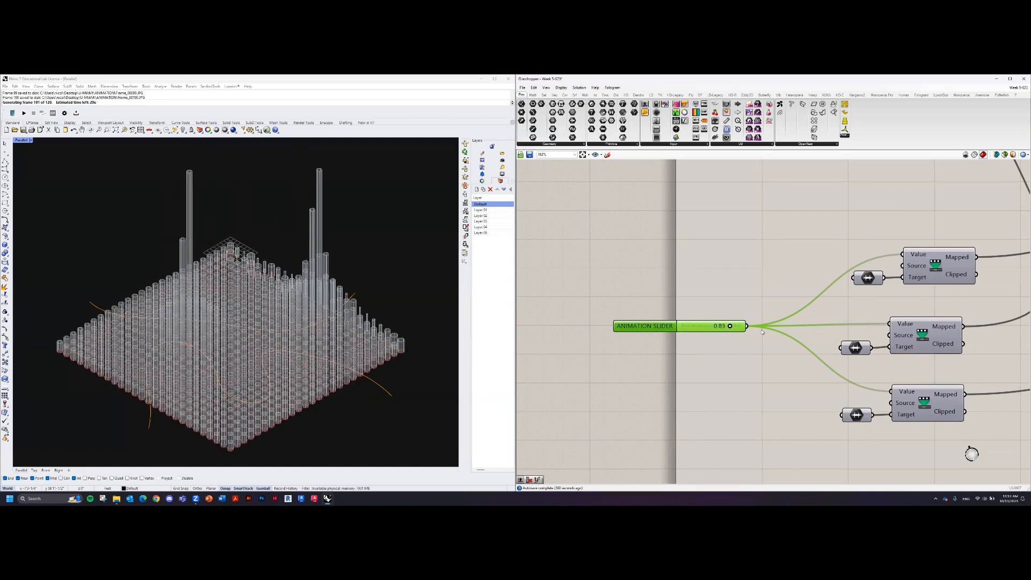
Switch to File Explorer and browse to the ANIMATION folder inside U-MIAMI.
left_click(116, 499)
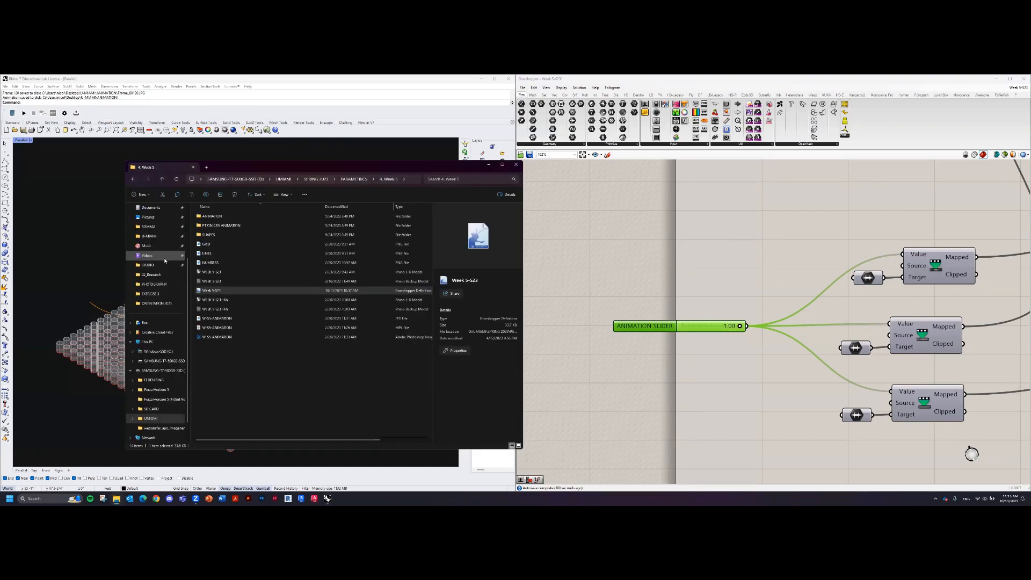
scroll(165, 261, "up", 2)
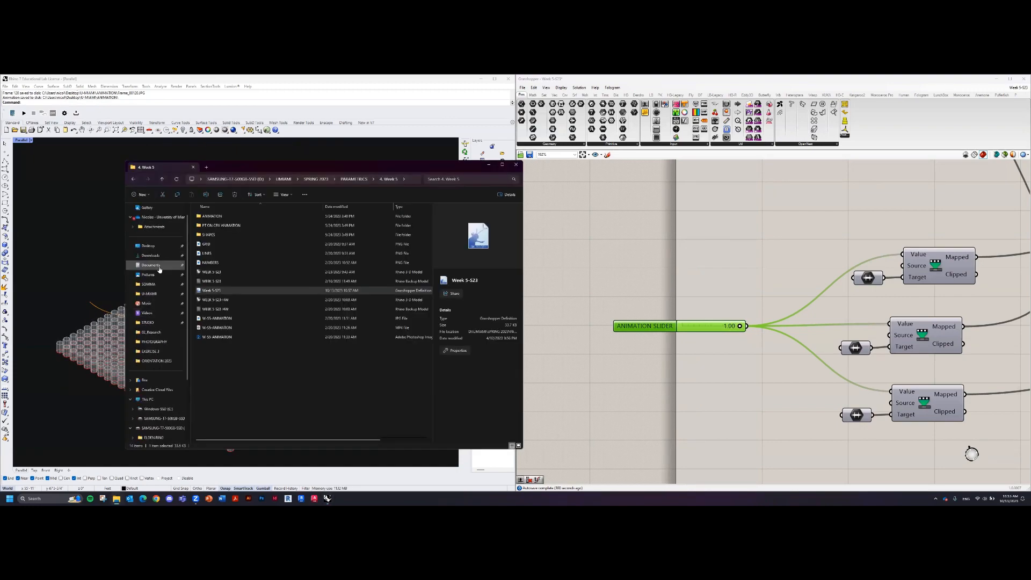
left_click(149, 293)
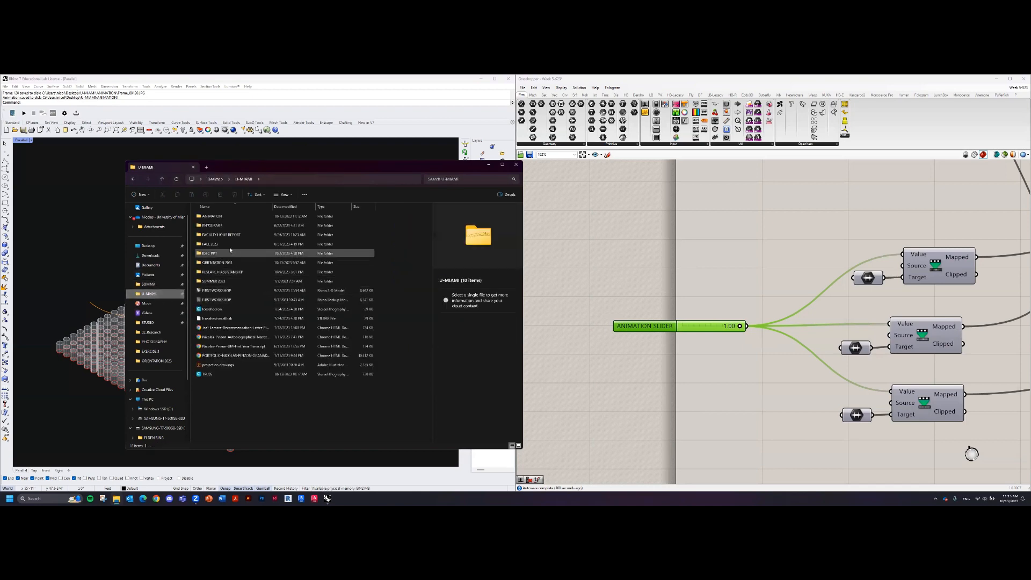
double_click(220, 216)
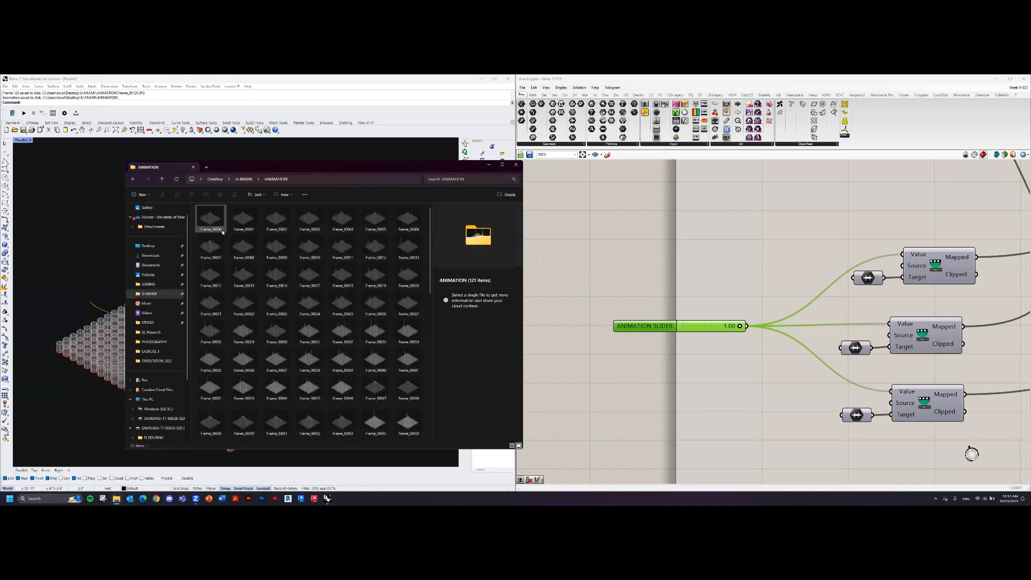
Review the exported animation by viewing the images in sequence, starting from Frame_00000.
left_click(212, 222)
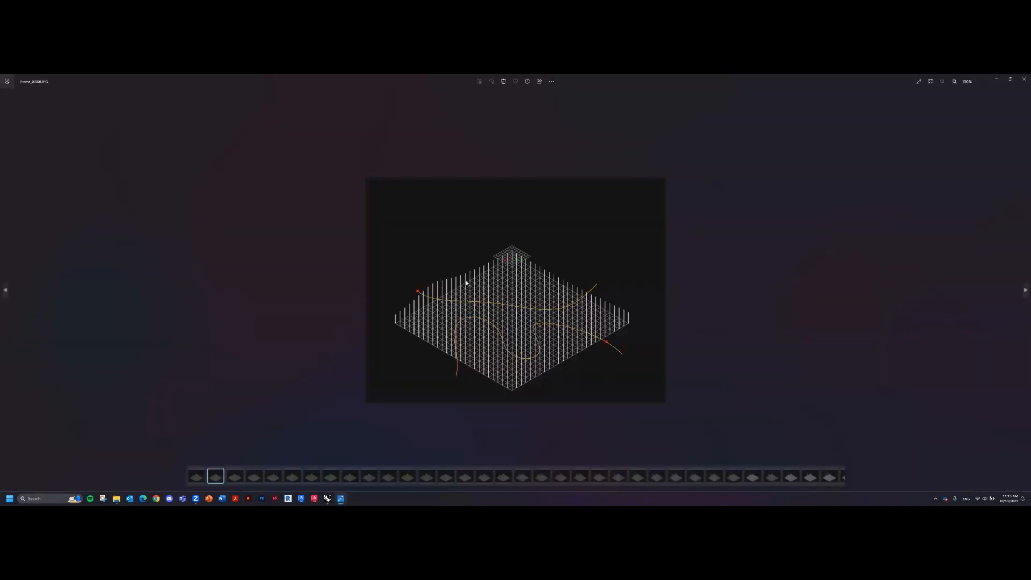
key("Right")
key("Right")
key("Right")
key("Right")
key("Right")
key("Right")
key("Right")
key("Right")
key("Right")
key("Right")
key("Right")
key("Right")
key("Right")
key("Right")
key("Right")
key("Right")
key("Right")
key("Right")
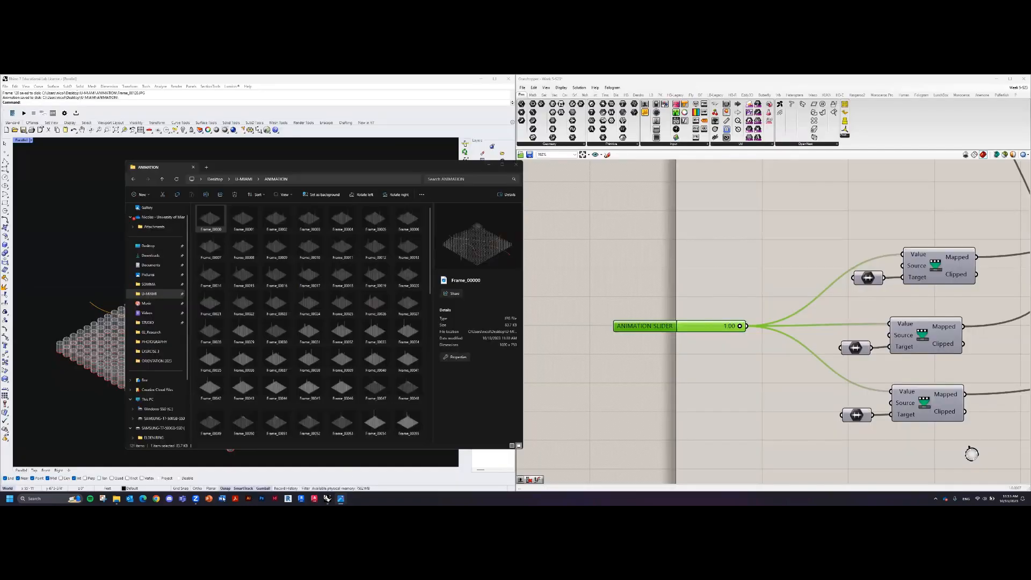
Switch to Photoshop and start a new document measured in pixels.
left_click(262, 499)
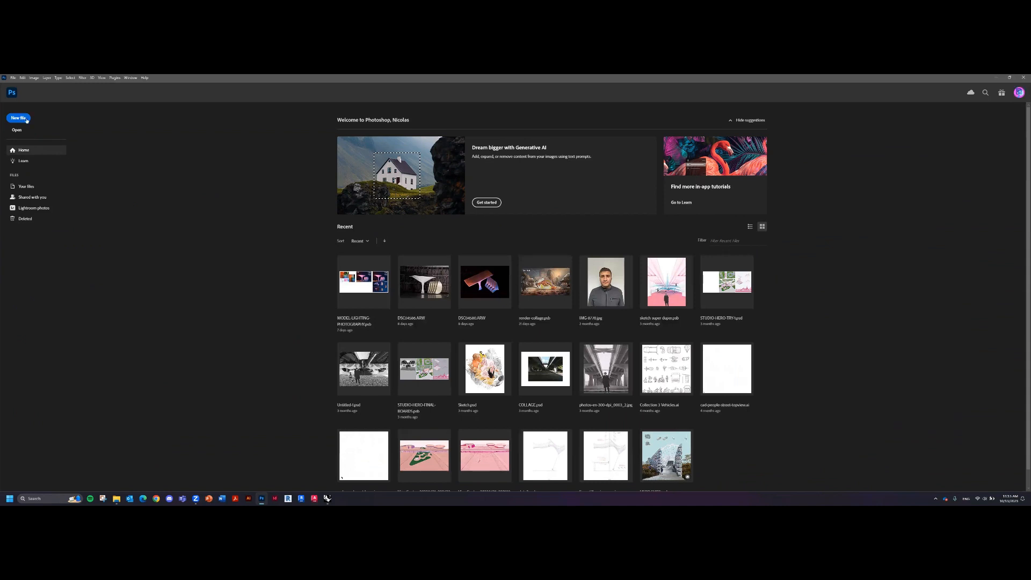
left_click(22, 118)
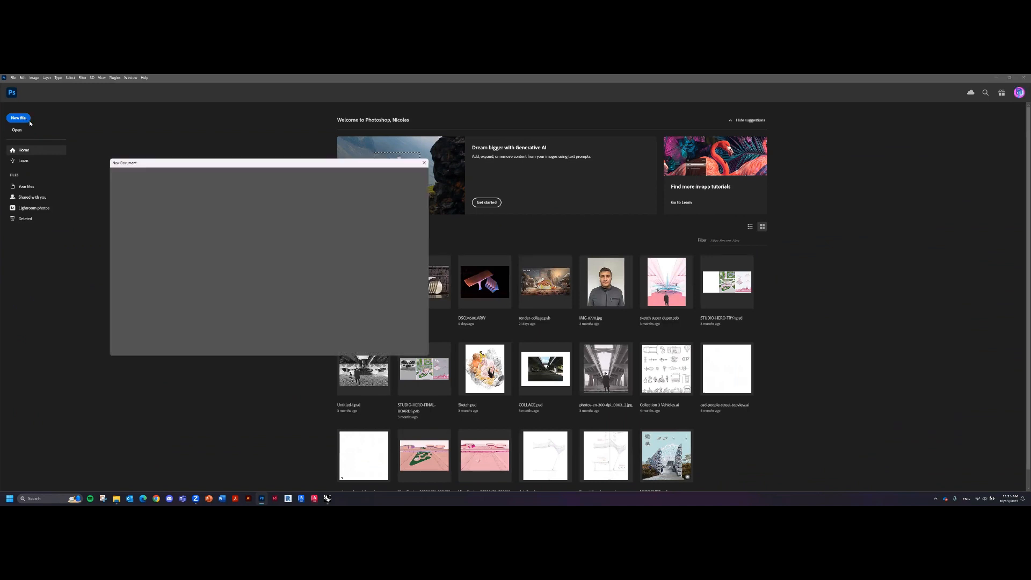
left_click(364, 217)
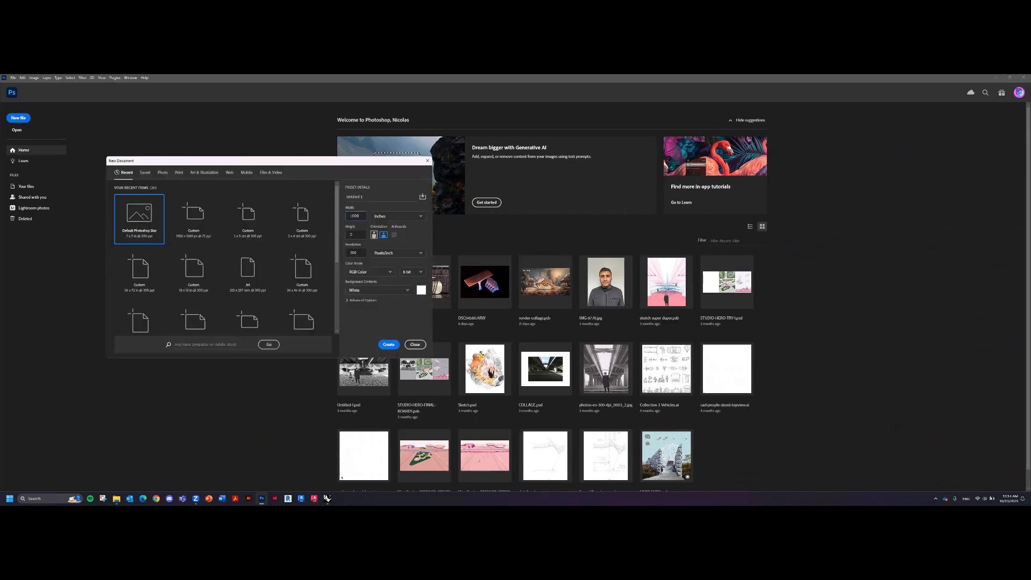
type("1000")
left_click(397, 216)
left_click(387, 226)
Create the document 1000 px wide and 750 px high at a resolution of 75 pixels/inch.
double_click(357, 215)
type("1500")
left_click(362, 234)
double_click(353, 235)
type("800")
type("750")
left_click(398, 253)
left_click_drag(364, 251, 343, 254)
type("75")
left_click(386, 343)
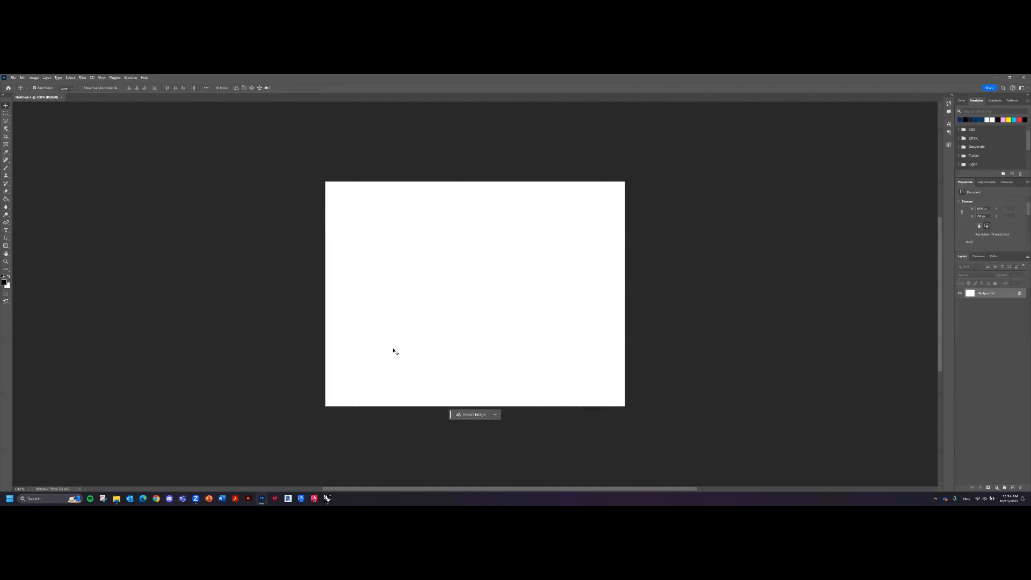
Open the frames in the ANIMATION folder as an image sequence starting from Frame_00000, with a frame rate of 30 fps.
left_click(13, 77)
left_click(32, 103)
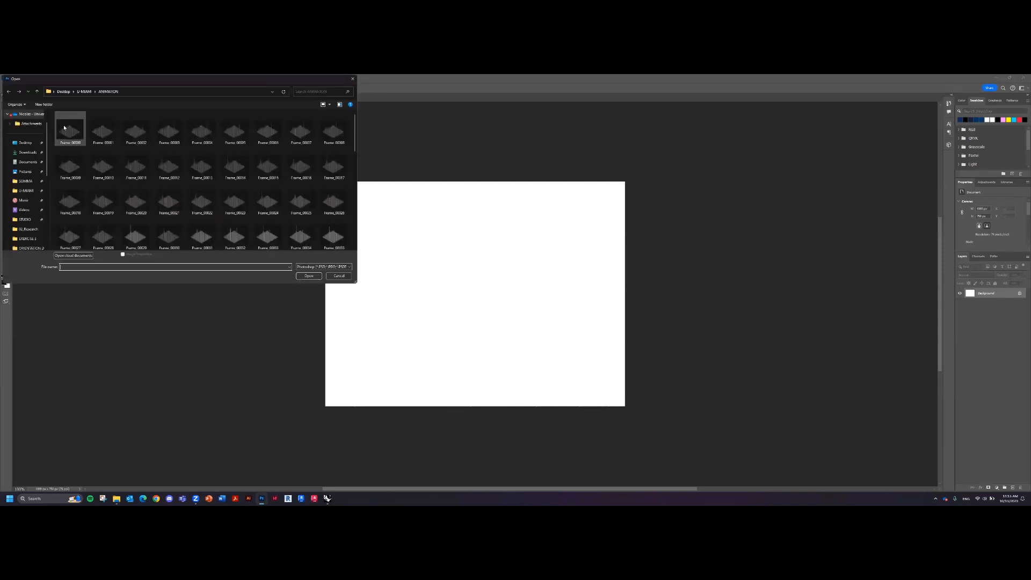
left_click(64, 127)
left_click(123, 254)
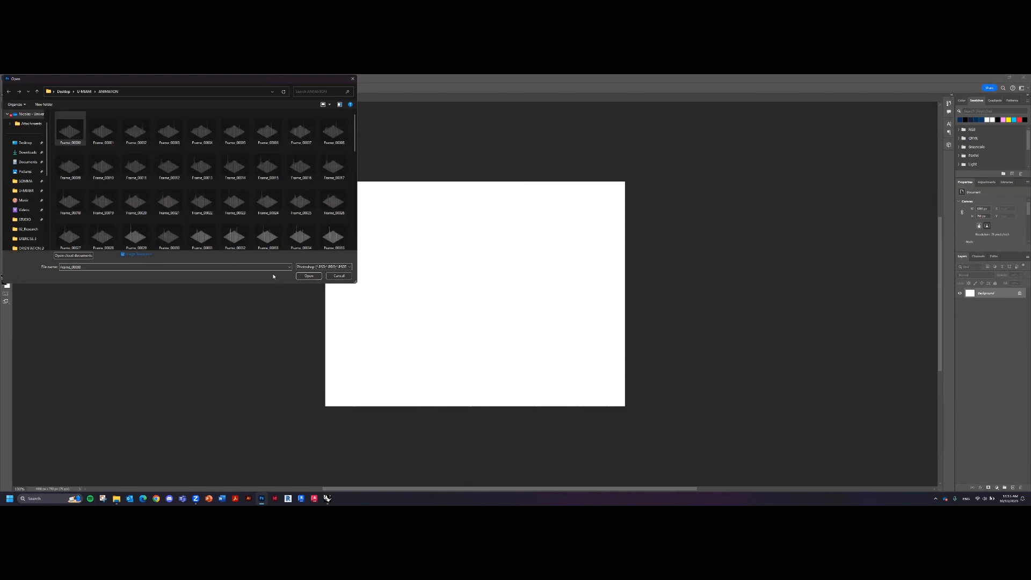
left_click(318, 277)
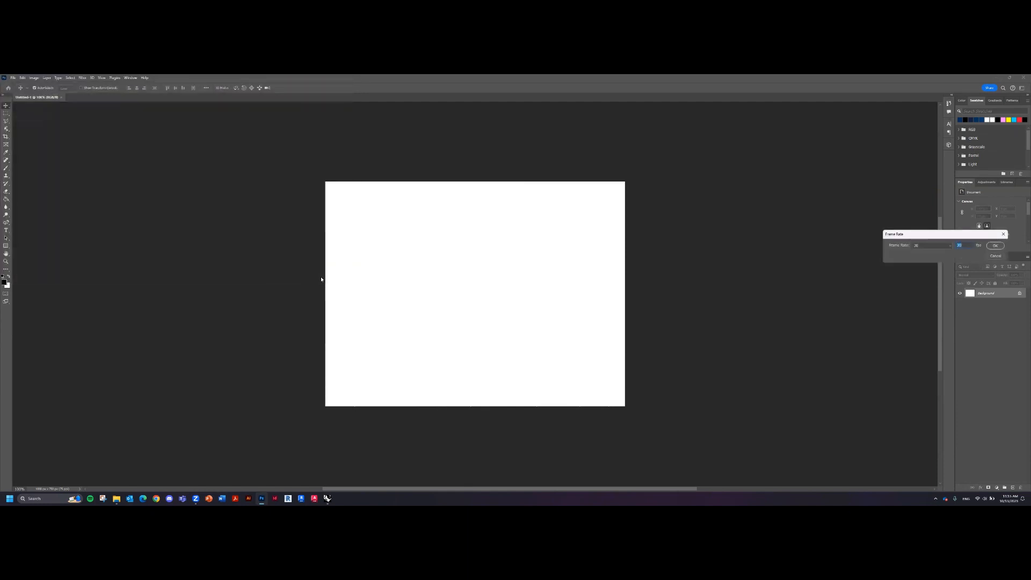
left_click_drag(917, 236, 697, 240)
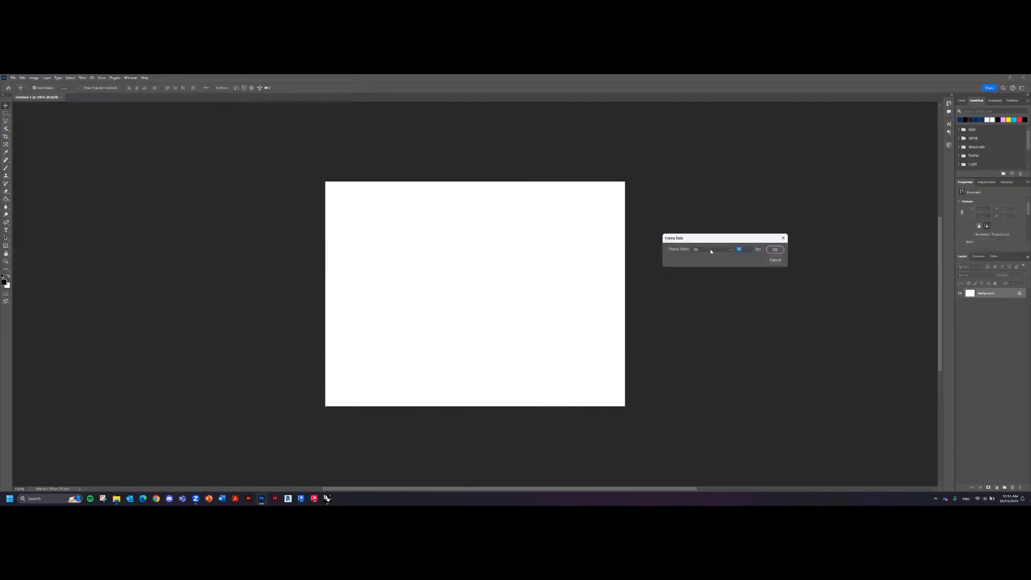
left_click(710, 250)
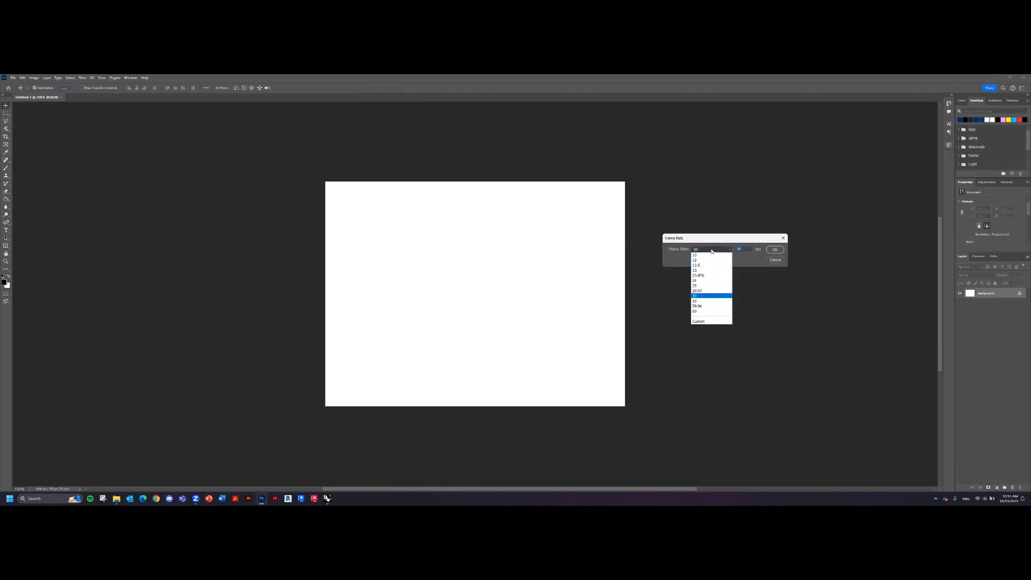
left_click(703, 296)
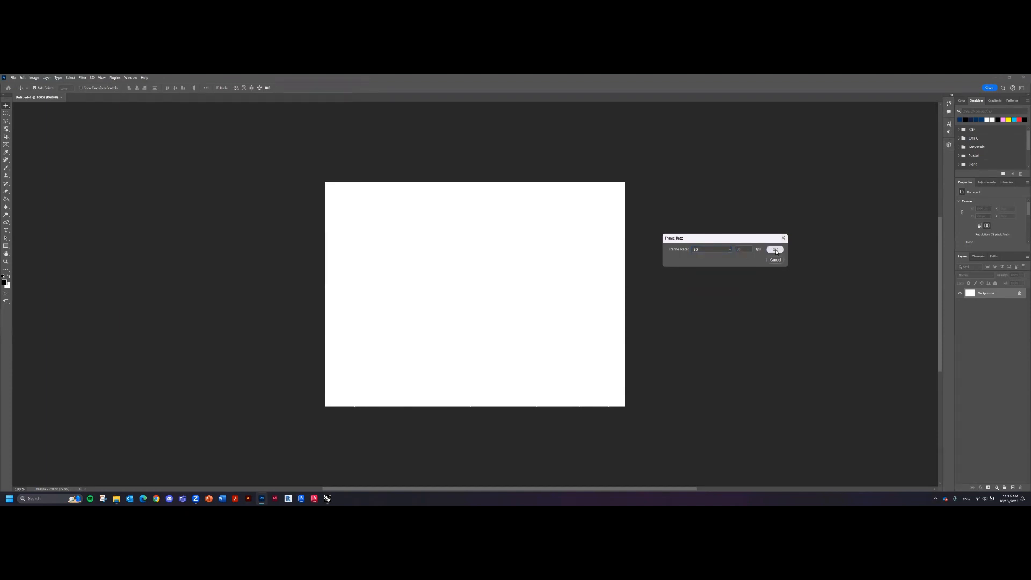
left_click(776, 250)
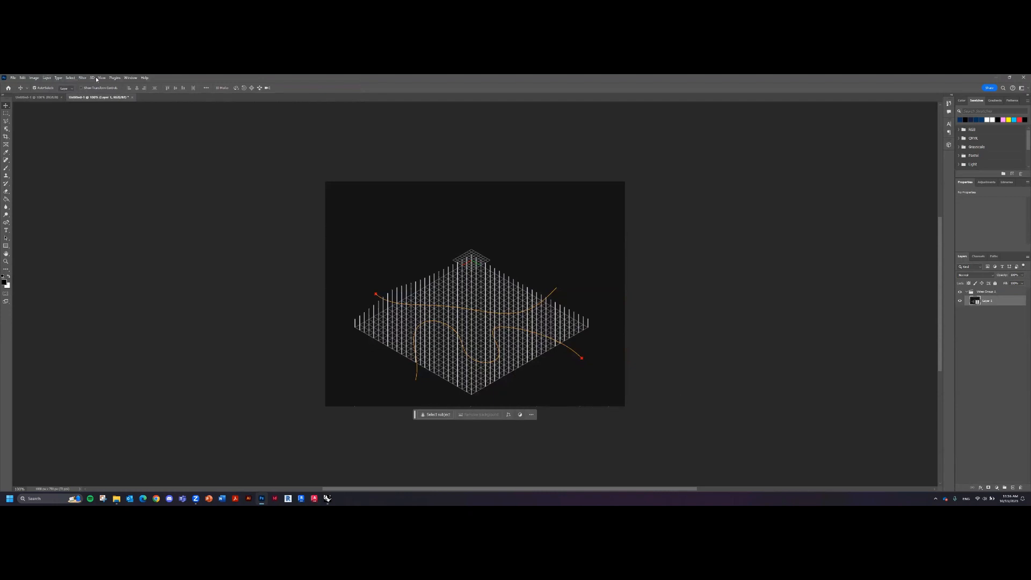
Show the animation timeline and play back the imported image sequence.
left_click(130, 78)
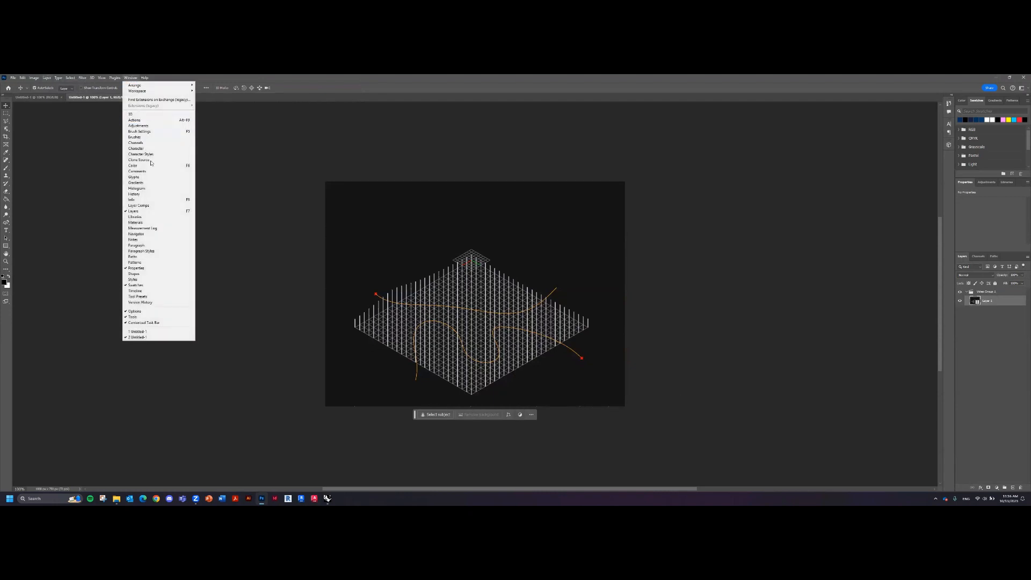
left_click(135, 291)
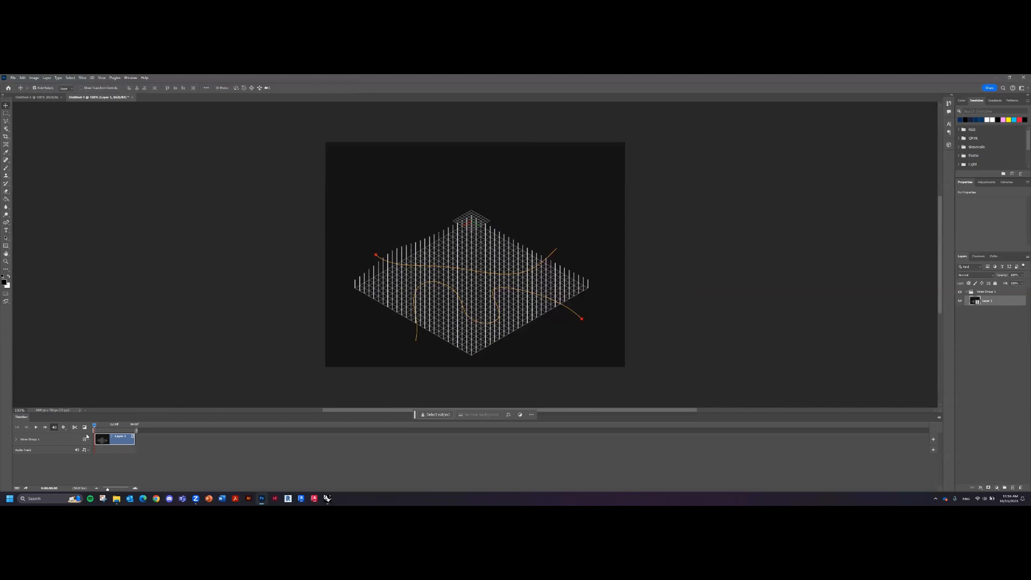
left_click(35, 428)
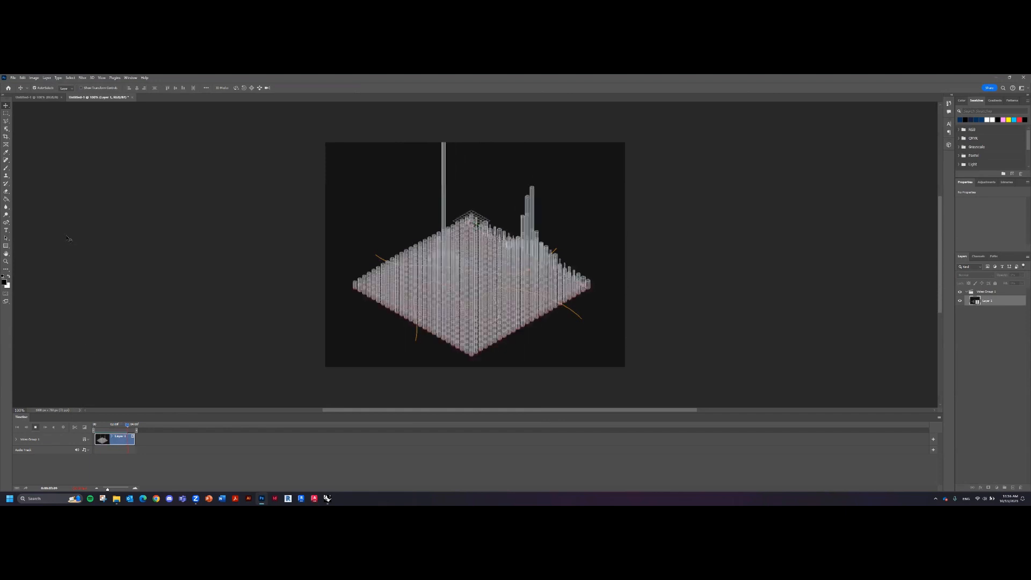
Start a Save for Web (Legacy) export of the animation with GIF as the file format.
left_click(13, 77)
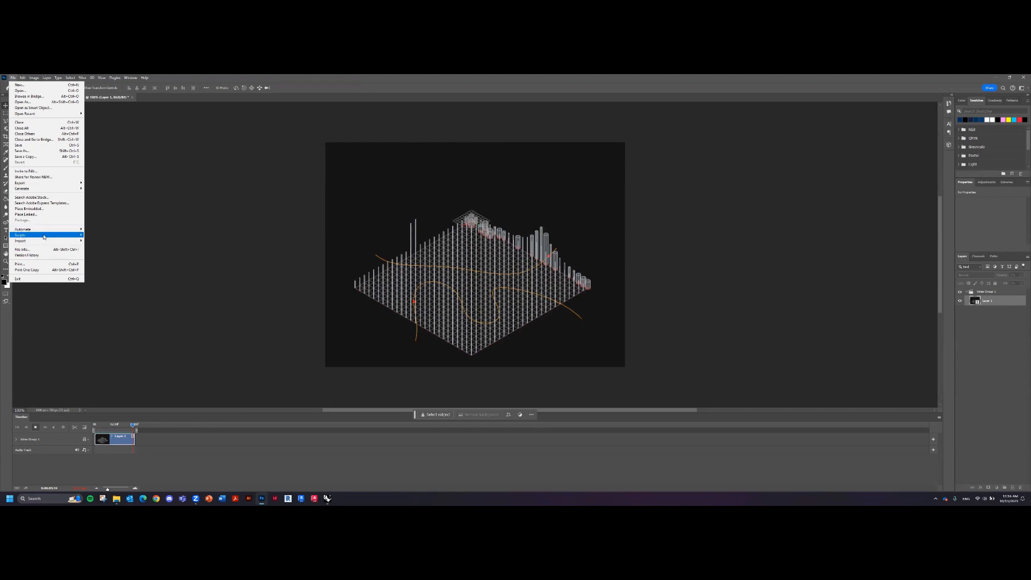
mouse_move(44, 237)
mouse_move(47, 185)
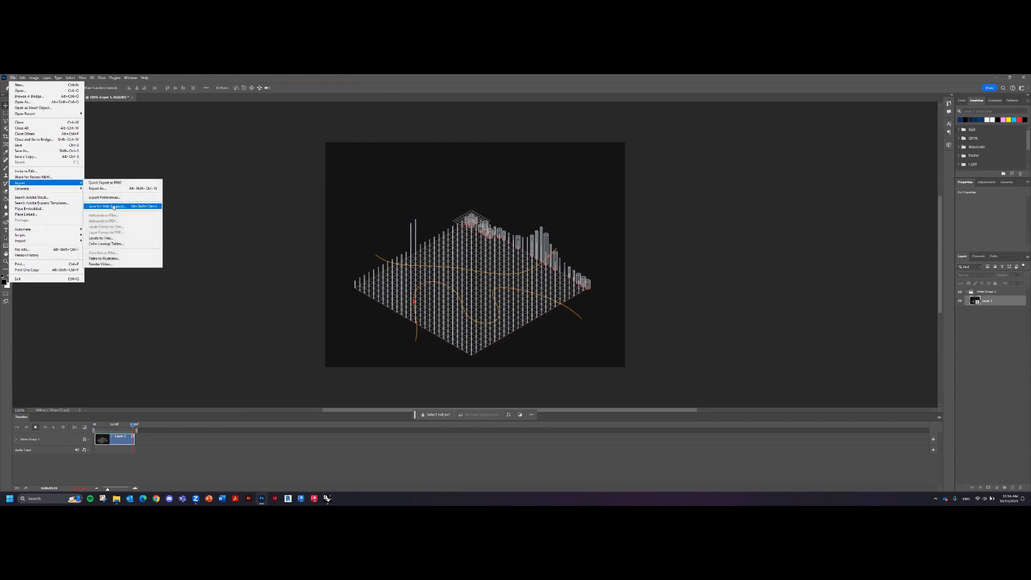
left_click(114, 209)
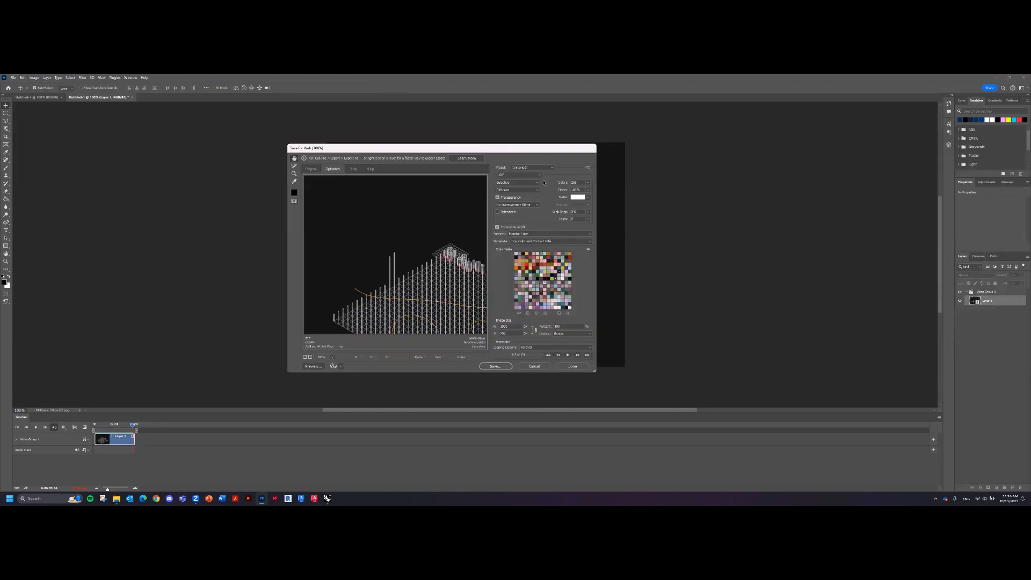
left_click(533, 176)
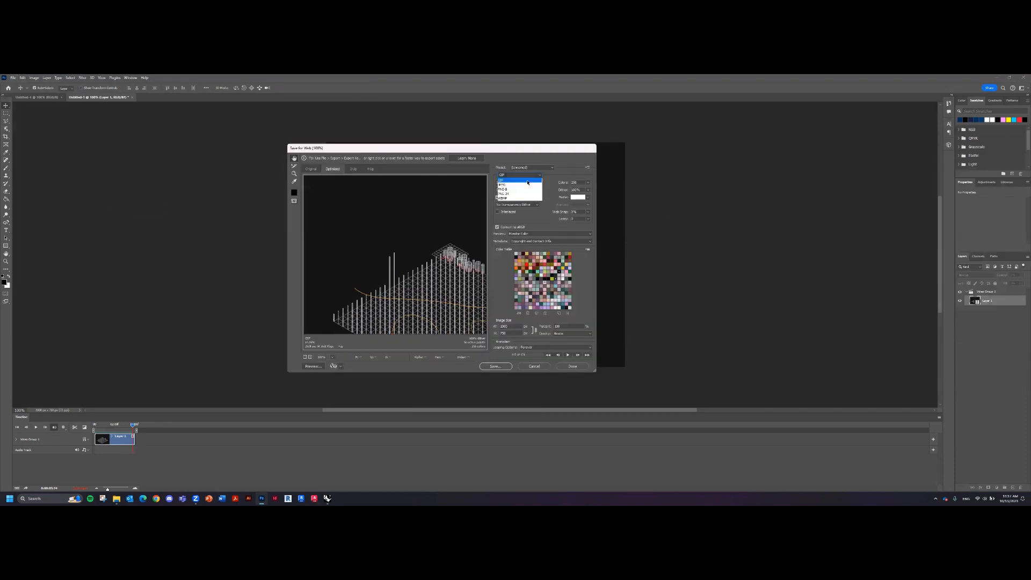
left_click(529, 180)
Check the GIF export's preset choices, color count options and custom loop count setting without changing them.
left_click(552, 168)
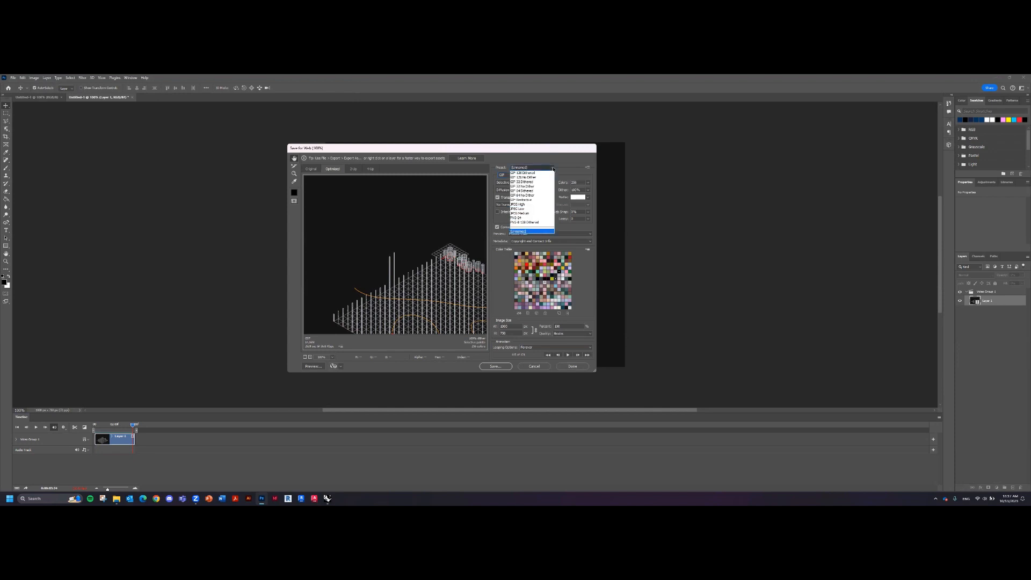
left_click(553, 169)
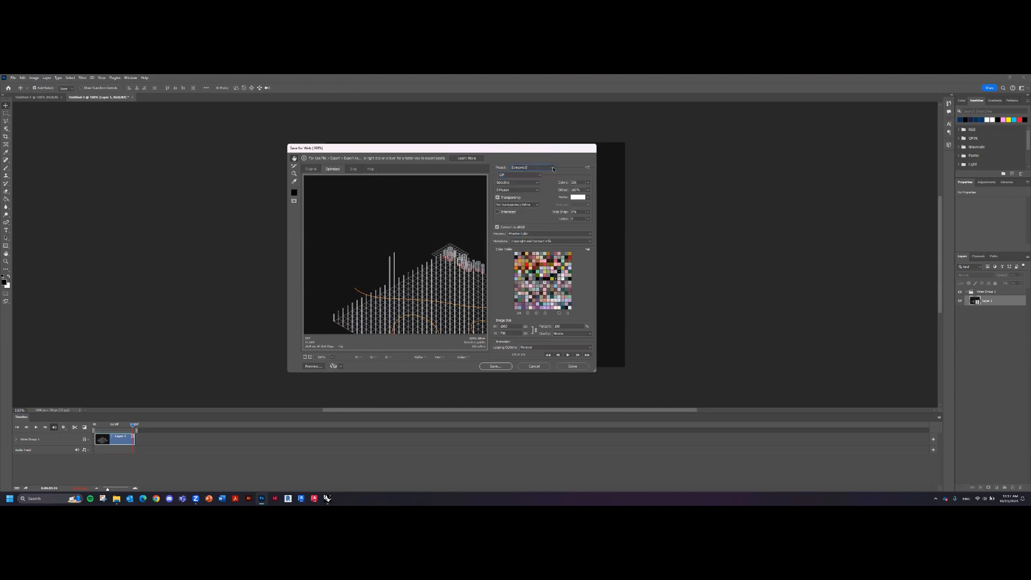
left_click(587, 182)
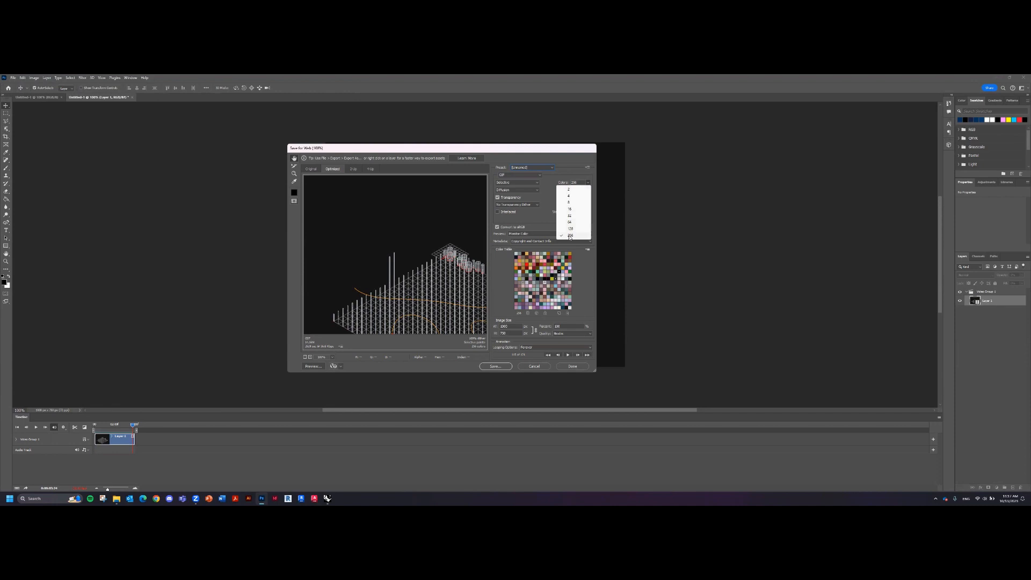
left_click(545, 225)
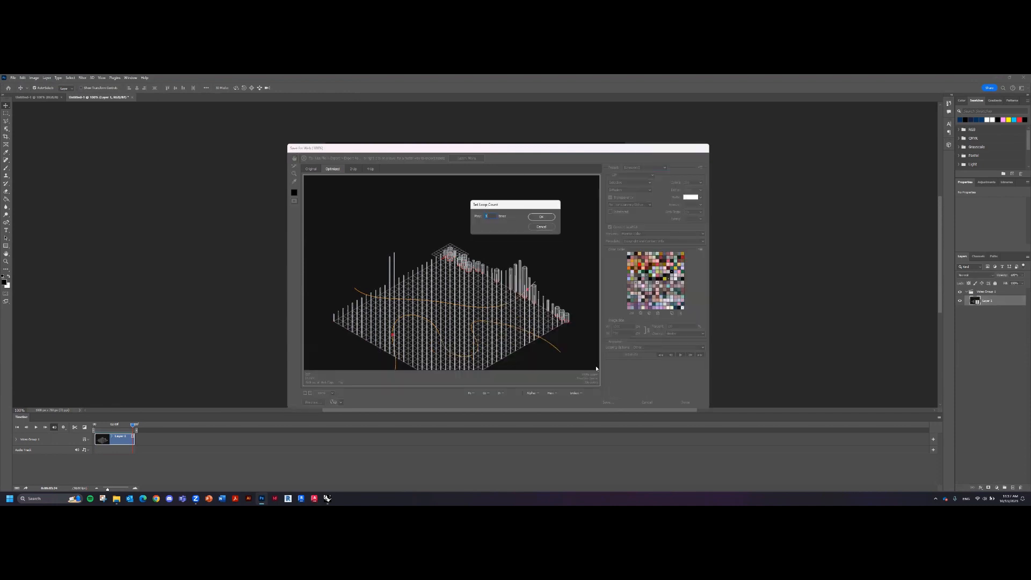
left_click(541, 226)
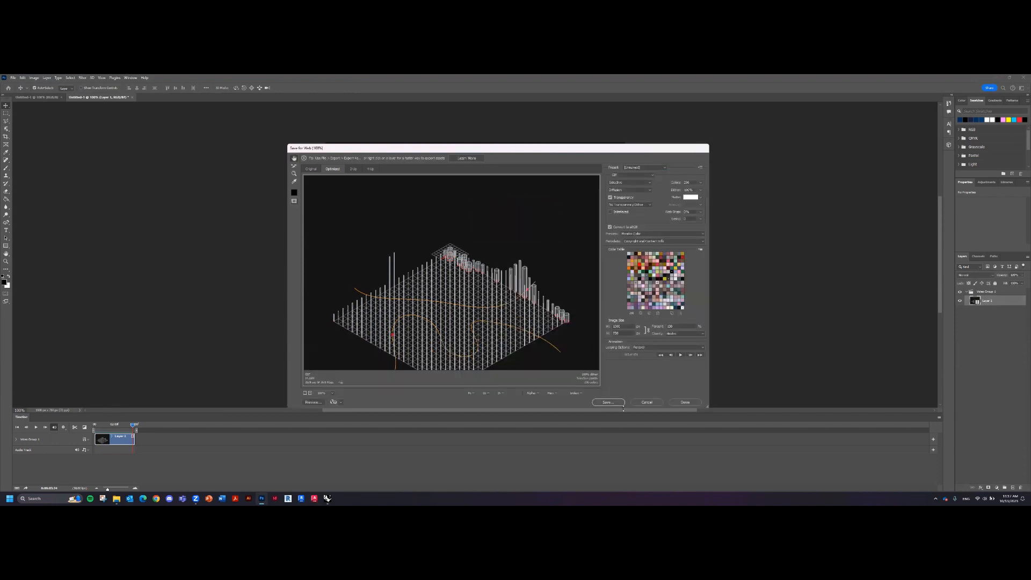
Save the optimized GIF to the Desktop under the name ANIMATION-GIF.
left_click(618, 405)
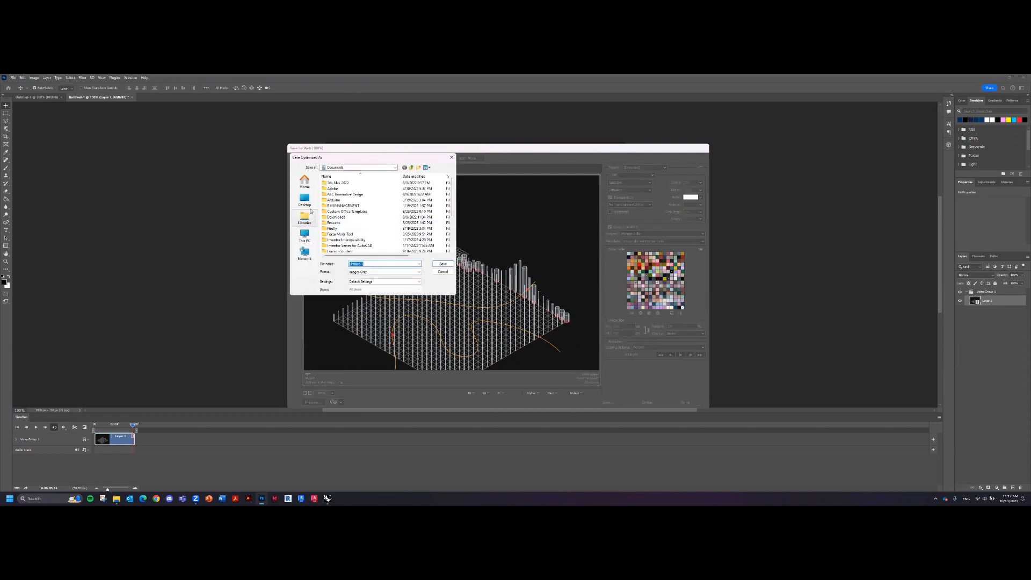
left_click(305, 200)
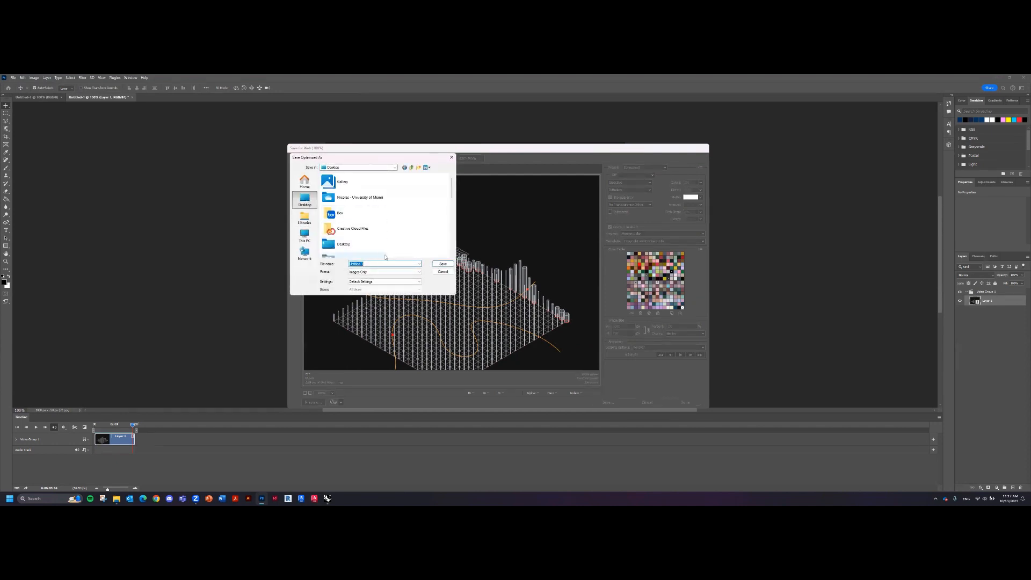
type("ANIMATION.GIF")
left_click(443, 264)
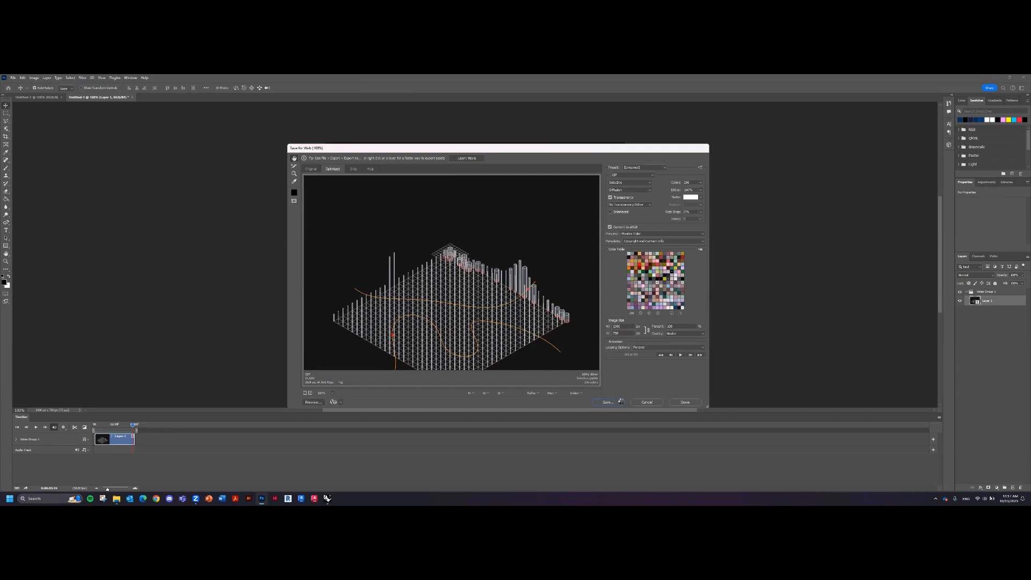
Find ANIMATION-GIF on the Desktop in File Explorer, view it playing, and close the viewer and the folder window.
left_click(116, 498)
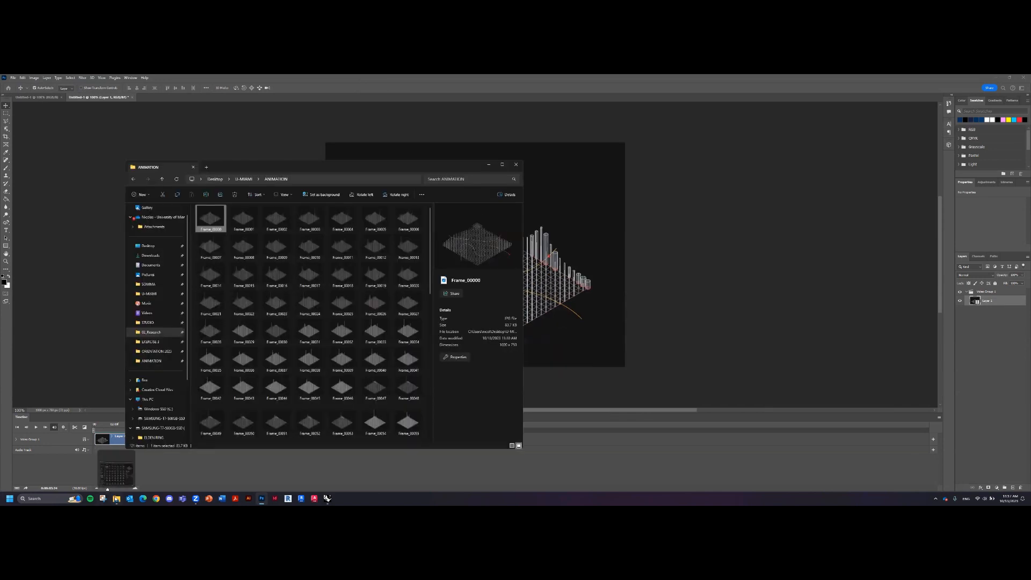
left_click(153, 247)
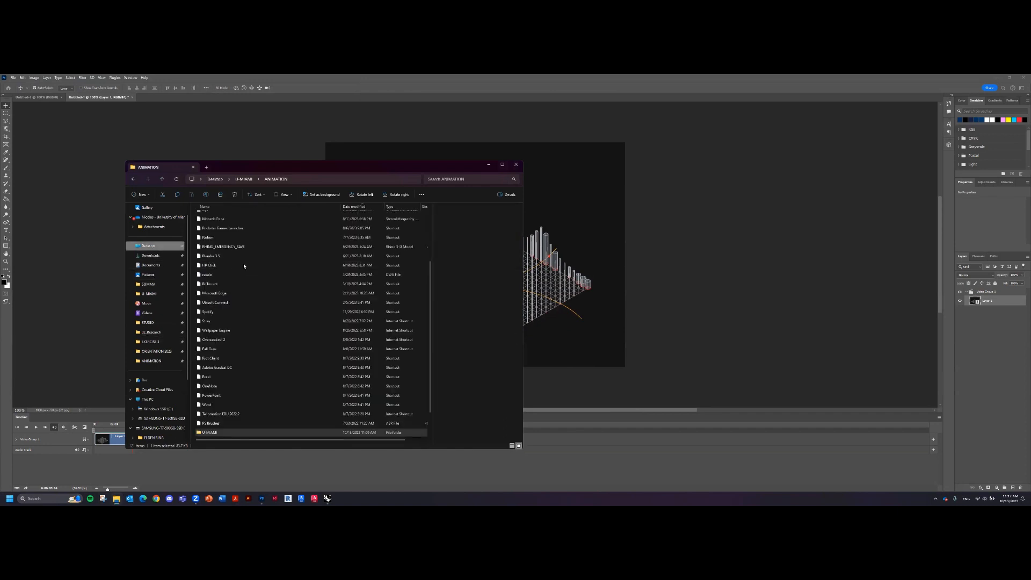
scroll(246, 297, "down", 1)
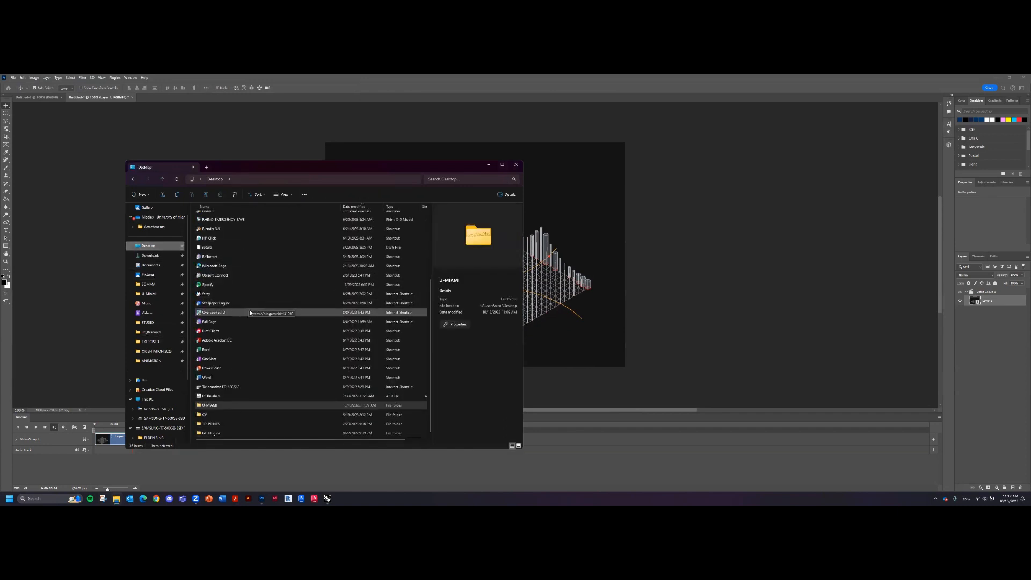
scroll(250, 310, "up", 4)
double_click(215, 217)
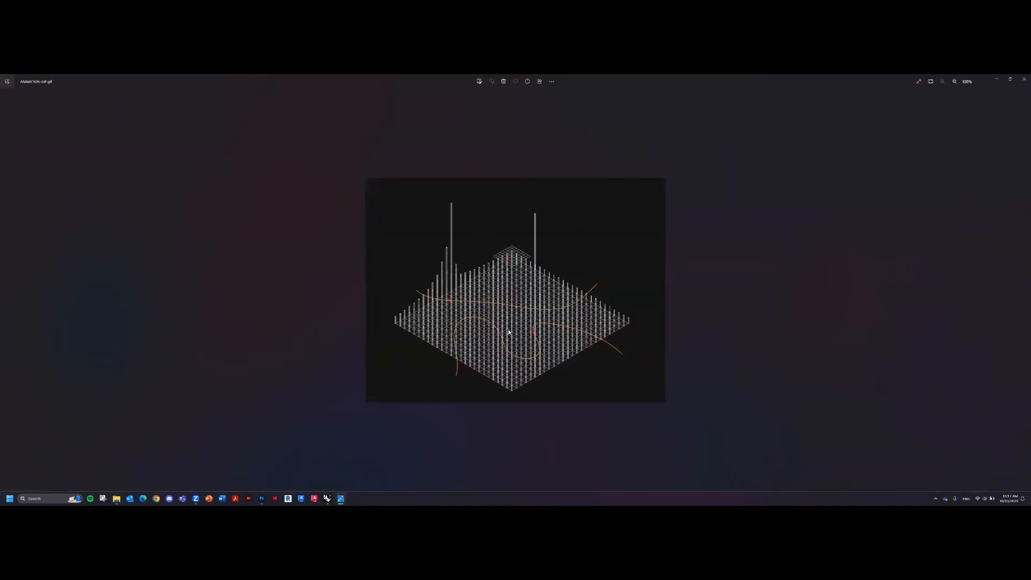
left_click(1023, 79)
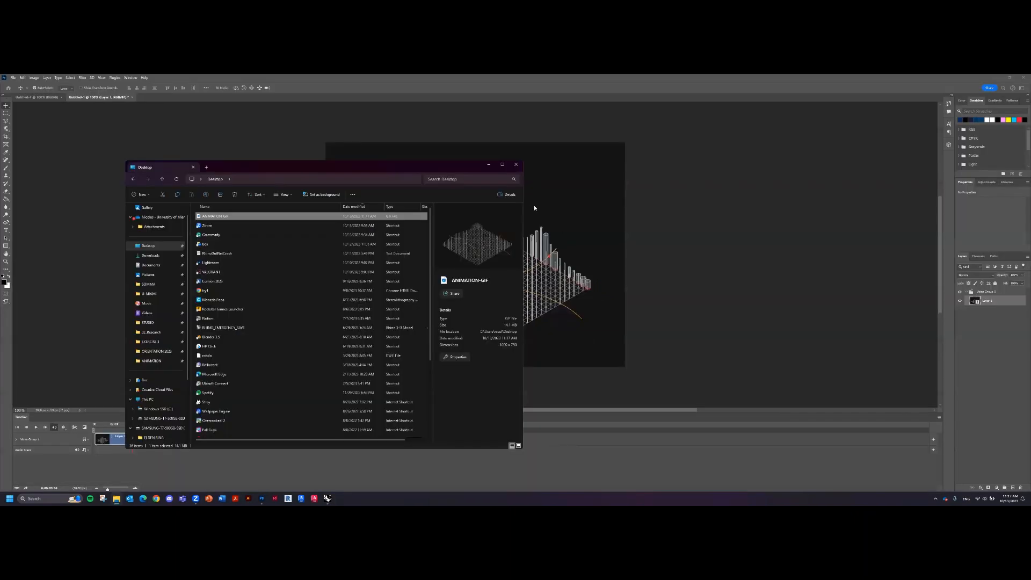
left_click(512, 166)
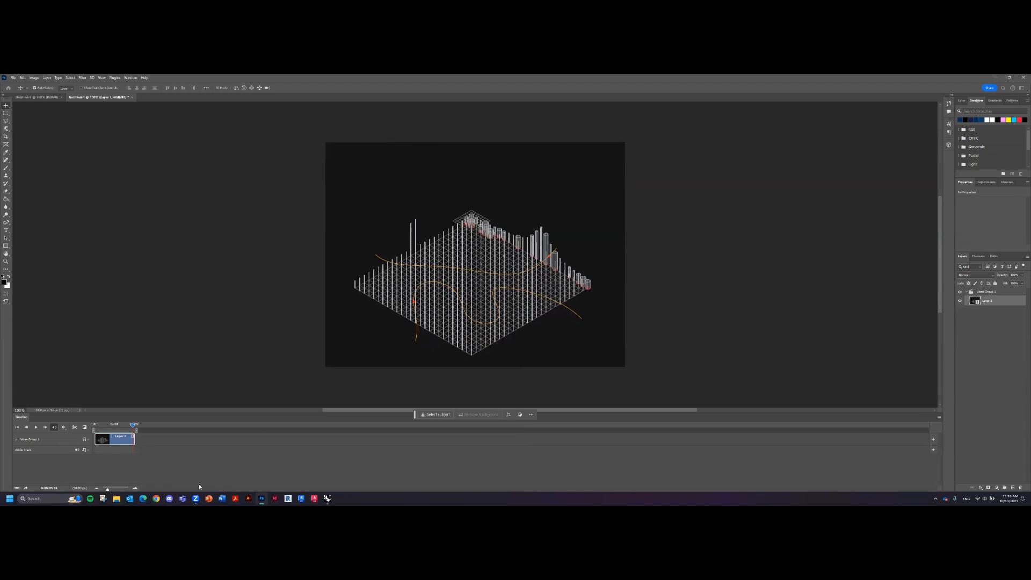
Switch back to Rhino and Grasshopper and view the whole definition alongside the model.
mouse_move(327, 499)
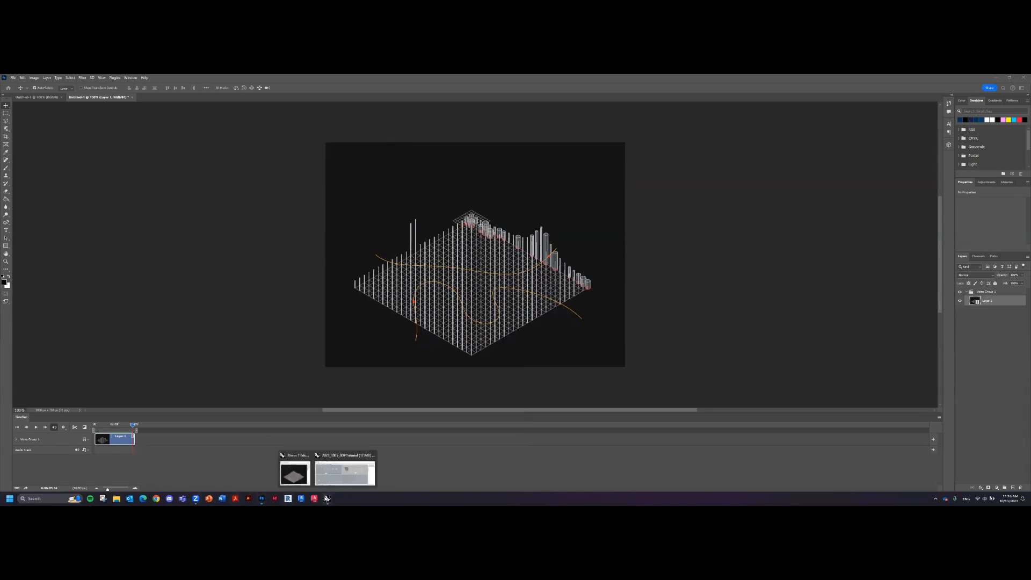
left_click(296, 473)
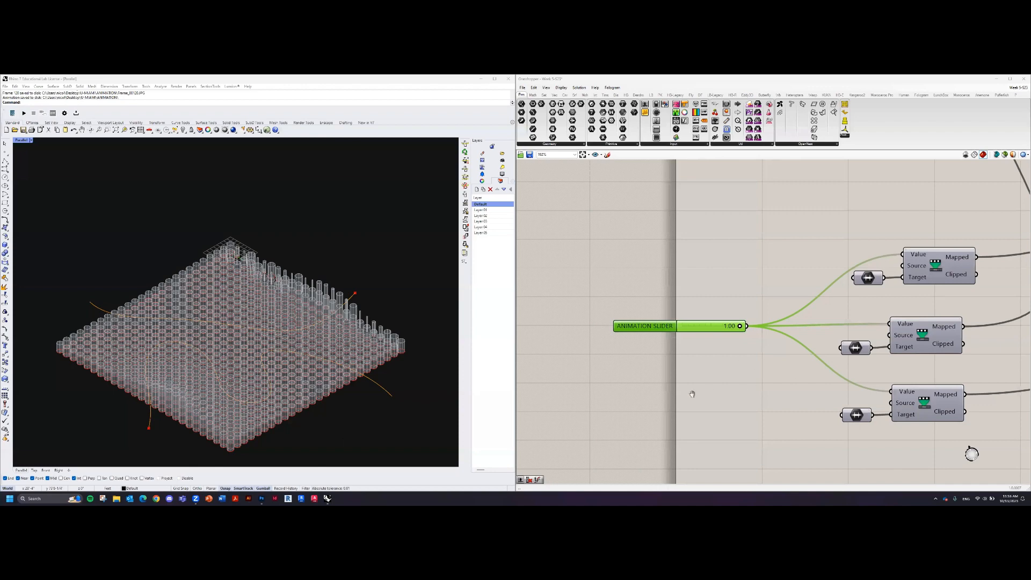
scroll(692, 397, "down", 5)
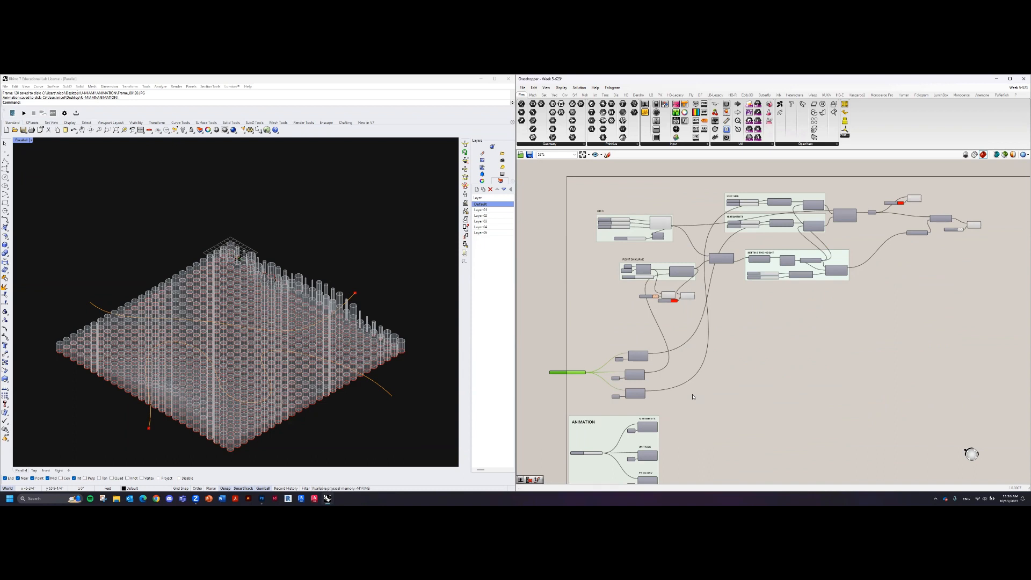
left_click(218, 338)
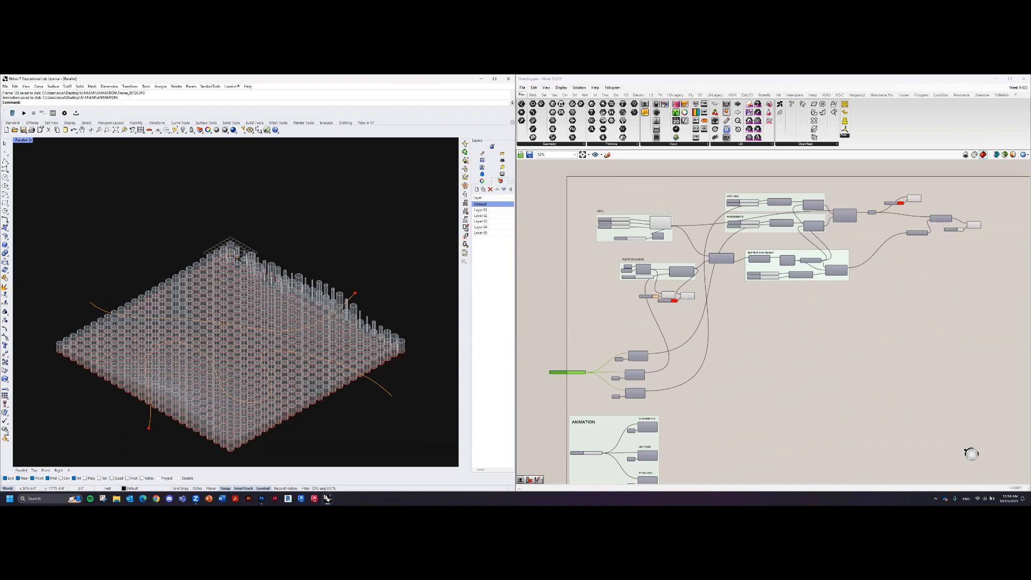